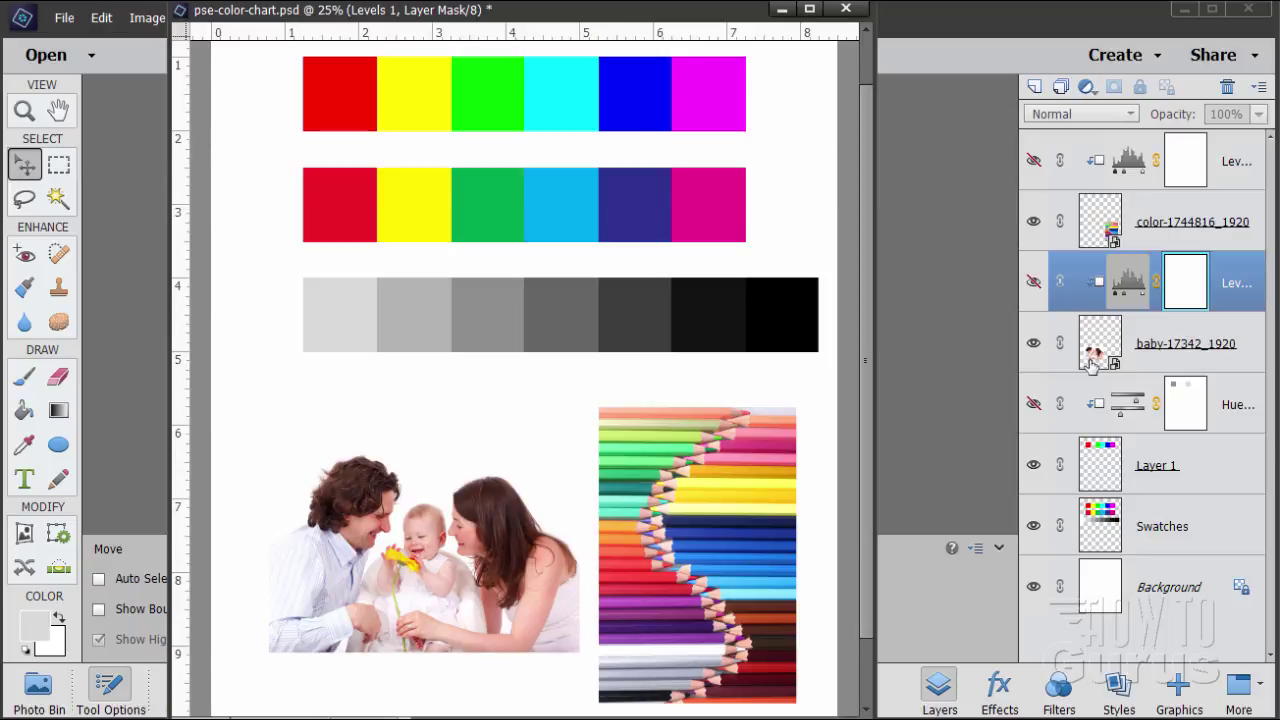
Toggle the swatches' Hue/Saturation adjustment on and off to compare, leaving it hidden.
{"action": "left_click", "coordinate": [1033, 403]}
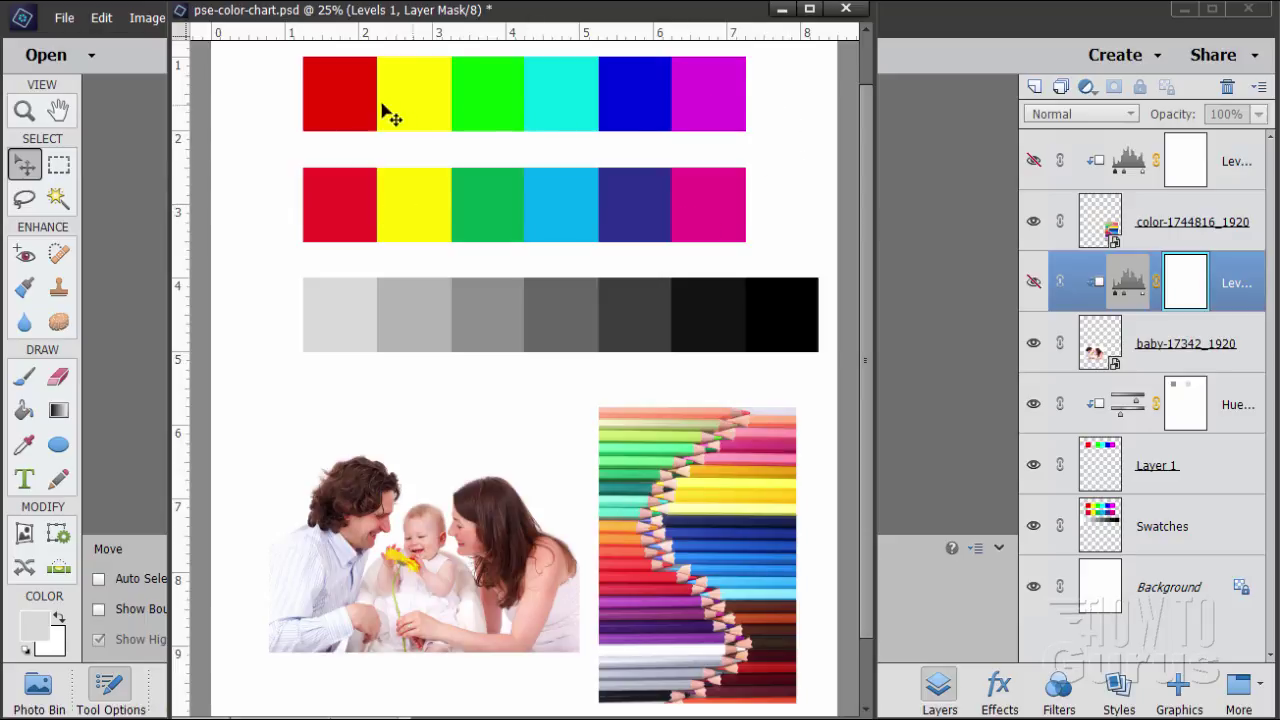
{"action": "left_click", "coordinate": [1033, 408]}
{"action": "left_click", "coordinate": [1034, 409]}
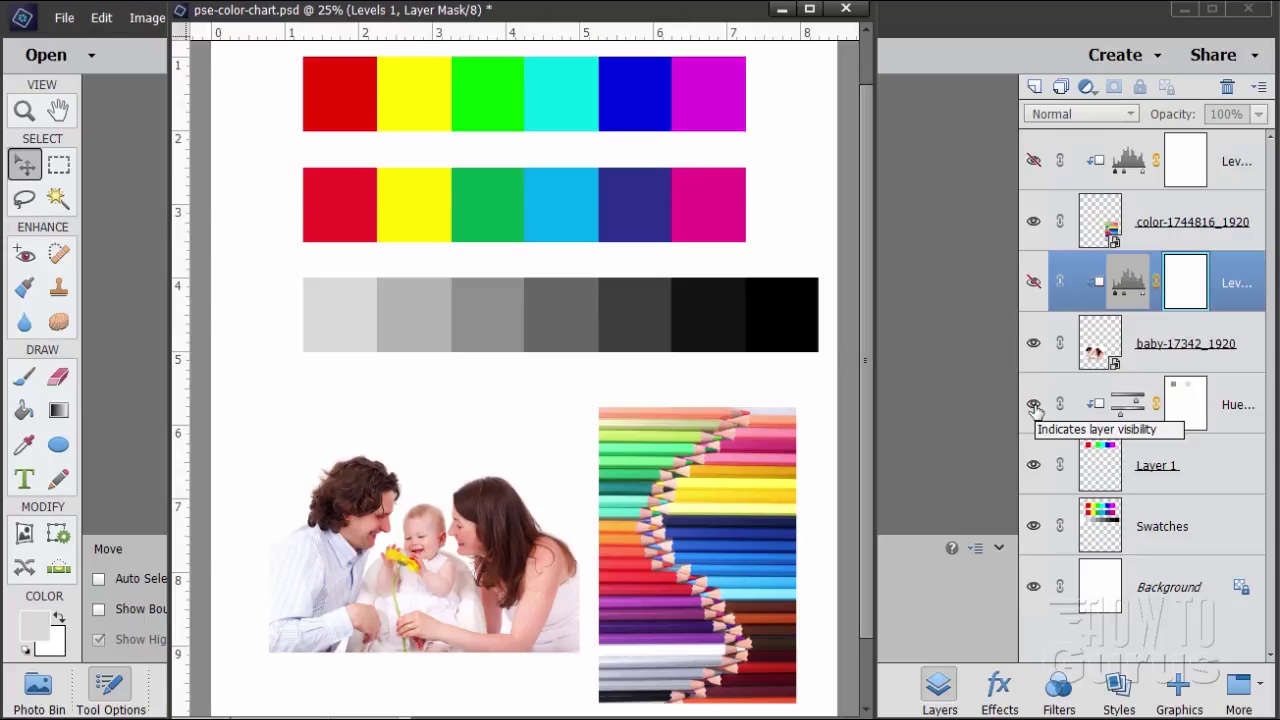
{"action": "left_click", "coordinate": [1033, 408]}
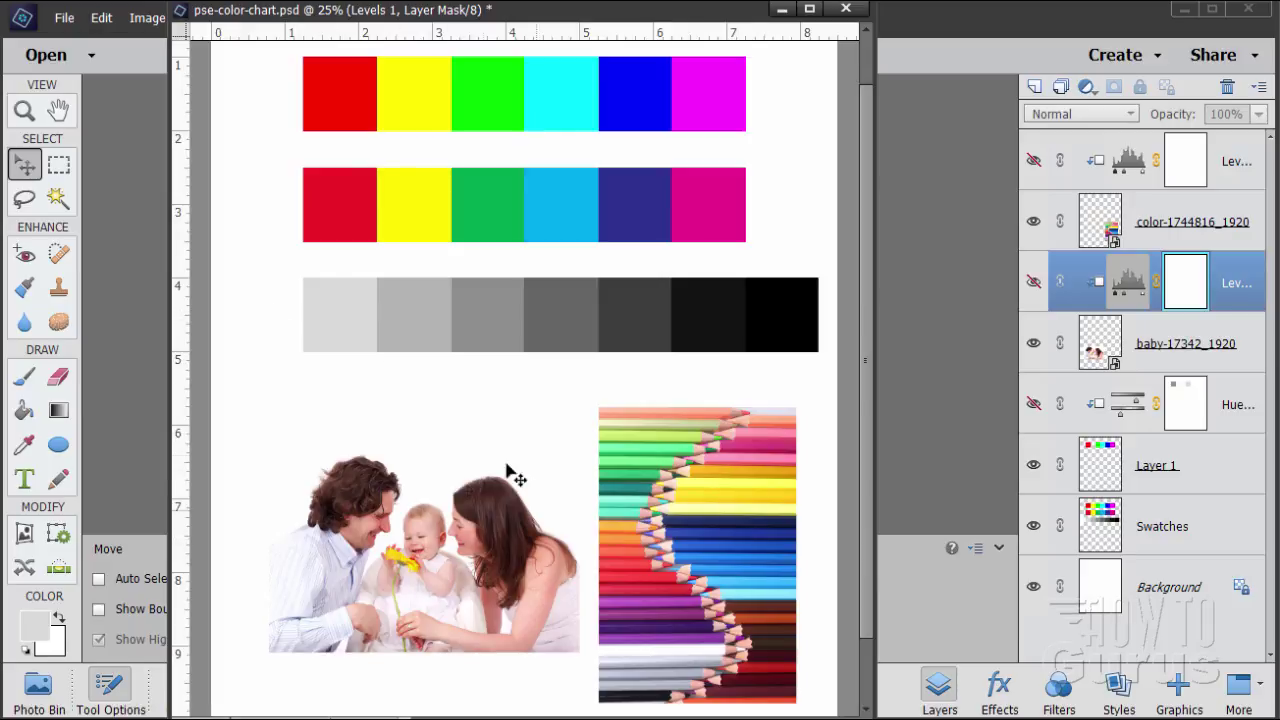
Compare the family photo with and without its Levels adjustment, leaving Levels hidden.
{"action": "left_click", "coordinate": [1034, 282]}
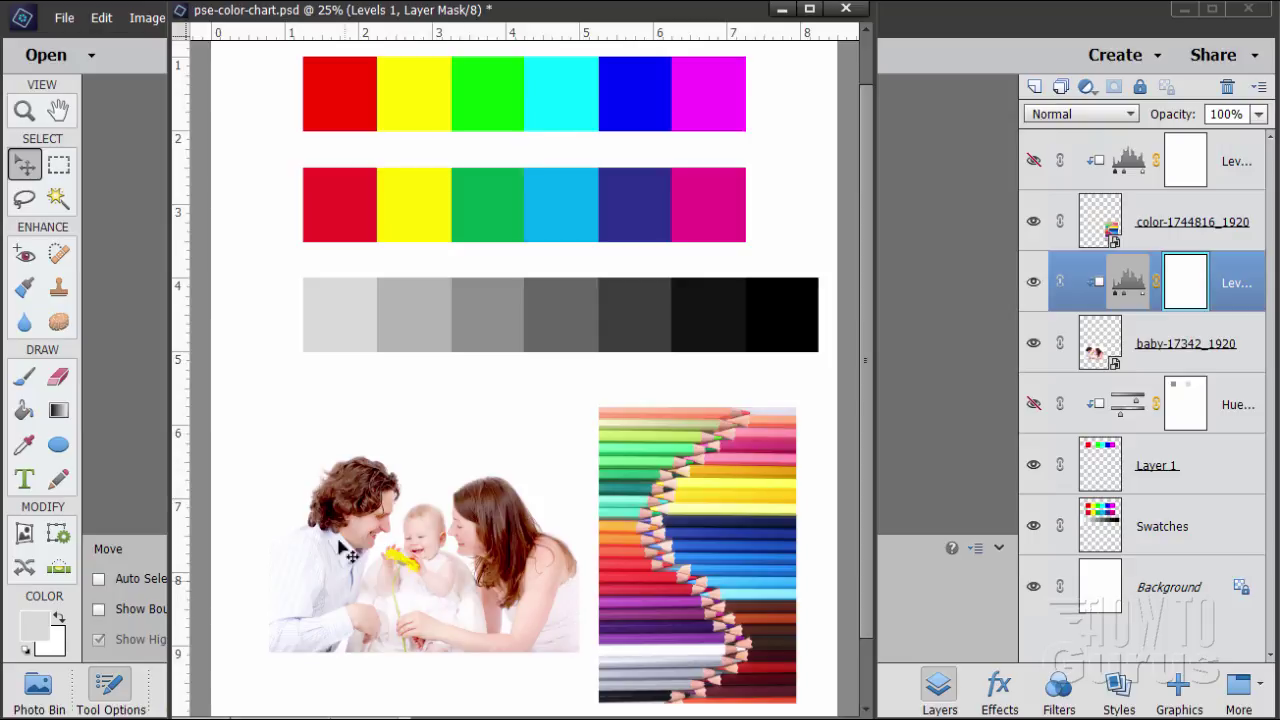
{"action": "left_click", "coordinate": [1033, 282]}
{"action": "left_click", "coordinate": [1034, 283]}
{"action": "left_click", "coordinate": [1034, 284]}
{"action": "left_click", "coordinate": [1034, 284]}
{"action": "left_click", "coordinate": [1033, 281]}
Open the family photo's Levels settings (29, 2.04, 255) and switch the adjustment back on.
{"action": "double_click", "coordinate": [1138, 294]}
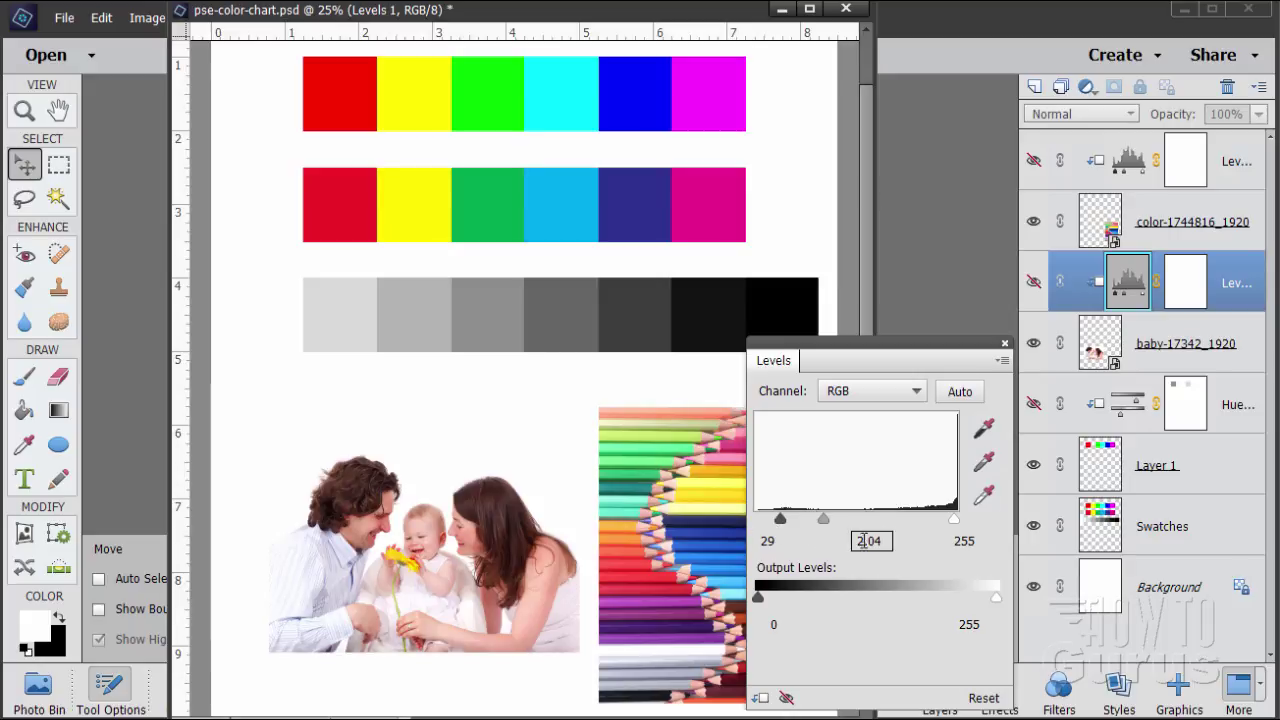
{"action": "left_click", "coordinate": [785, 699]}
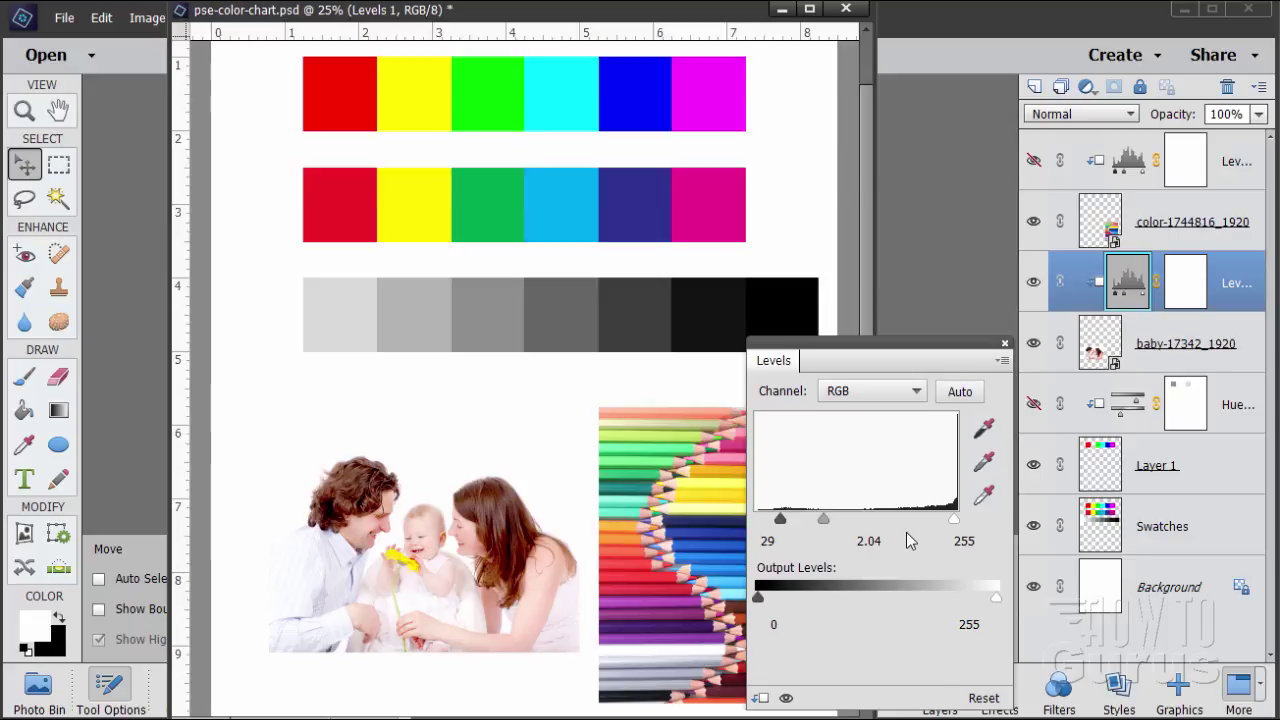
Close the Levels settings, hide the family photo's Levels, and toggle the pencils photo's Levels.
{"action": "left_click", "coordinate": [1005, 345]}
{"action": "left_click", "coordinate": [1033, 282]}
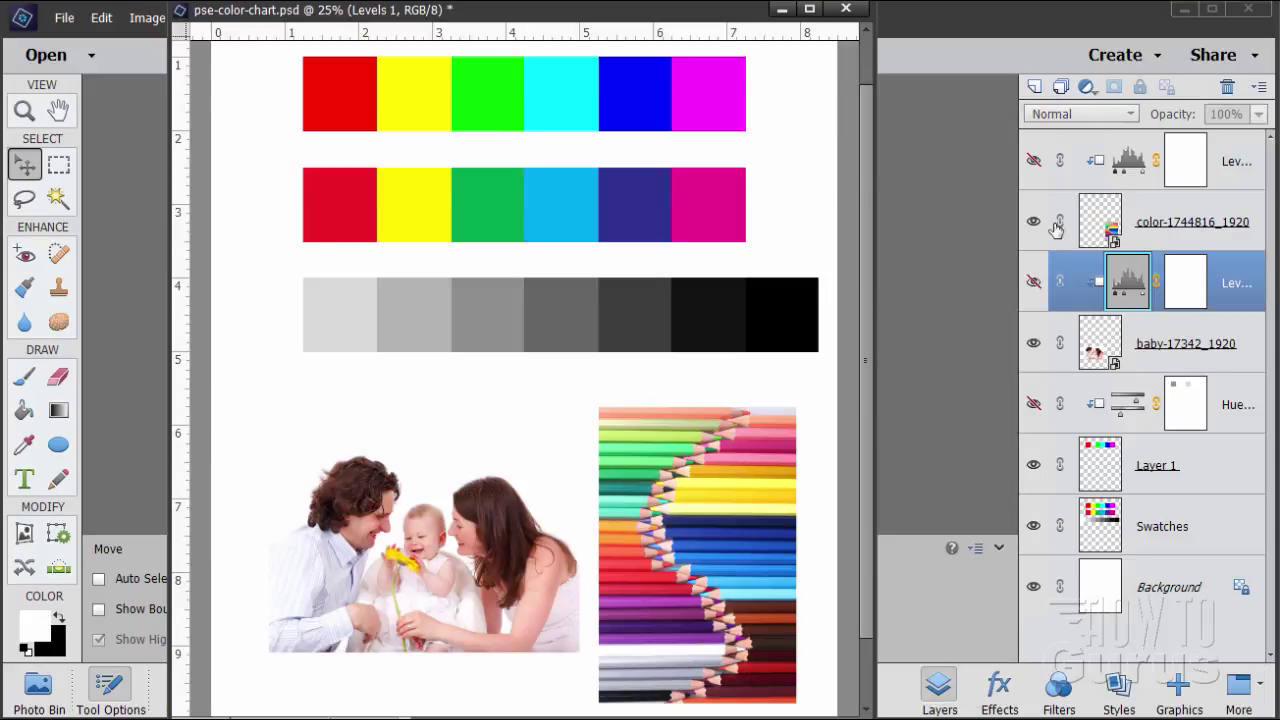
{"action": "left_click", "coordinate": [1034, 162]}
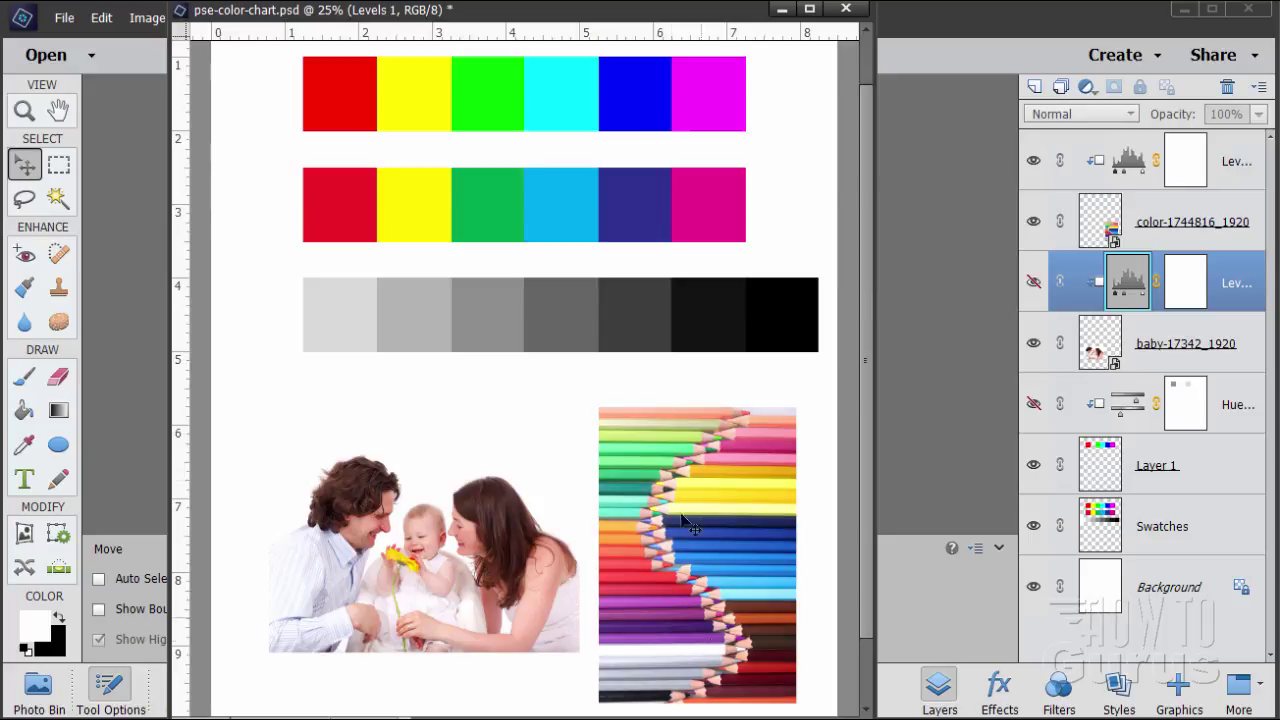
{"action": "left_click", "coordinate": [1034, 162]}
{"action": "left_click", "coordinate": [1034, 162]}
{"action": "left_click", "coordinate": [1034, 162]}
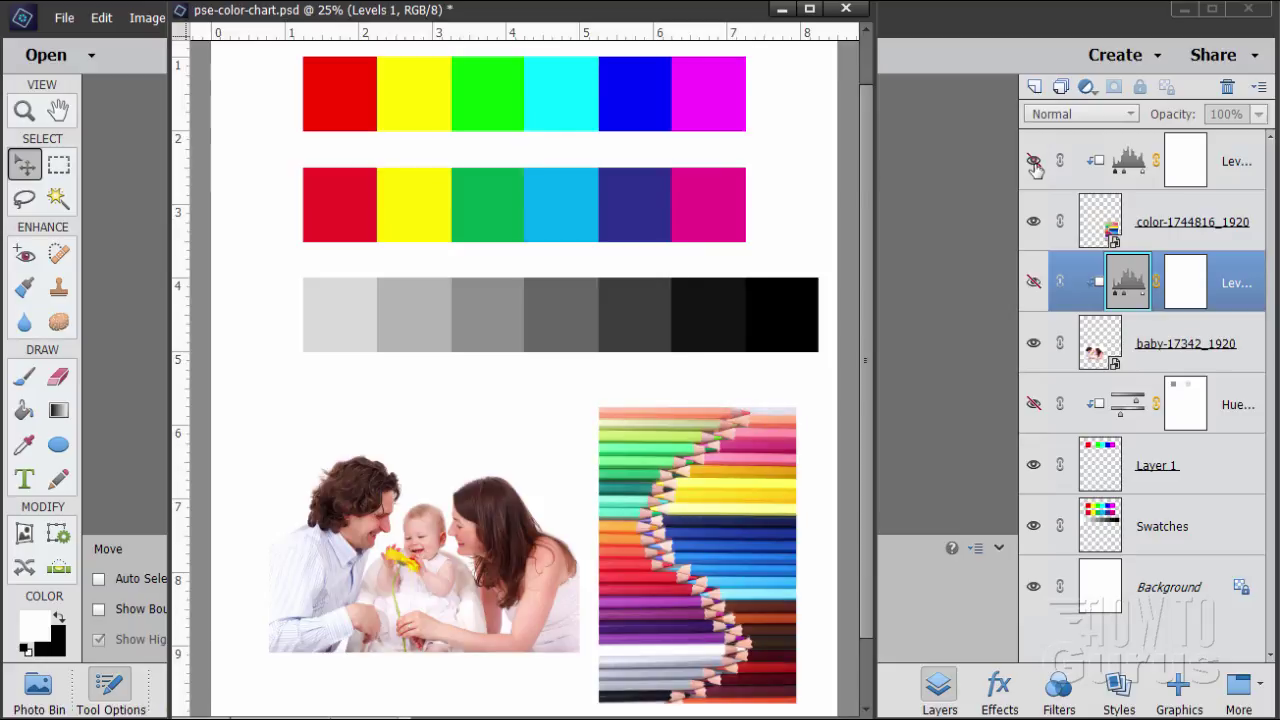
Keep comparing the pencils photo with and without Levels, leaving that adjustment hidden.
{"action": "left_click", "coordinate": [1034, 162]}
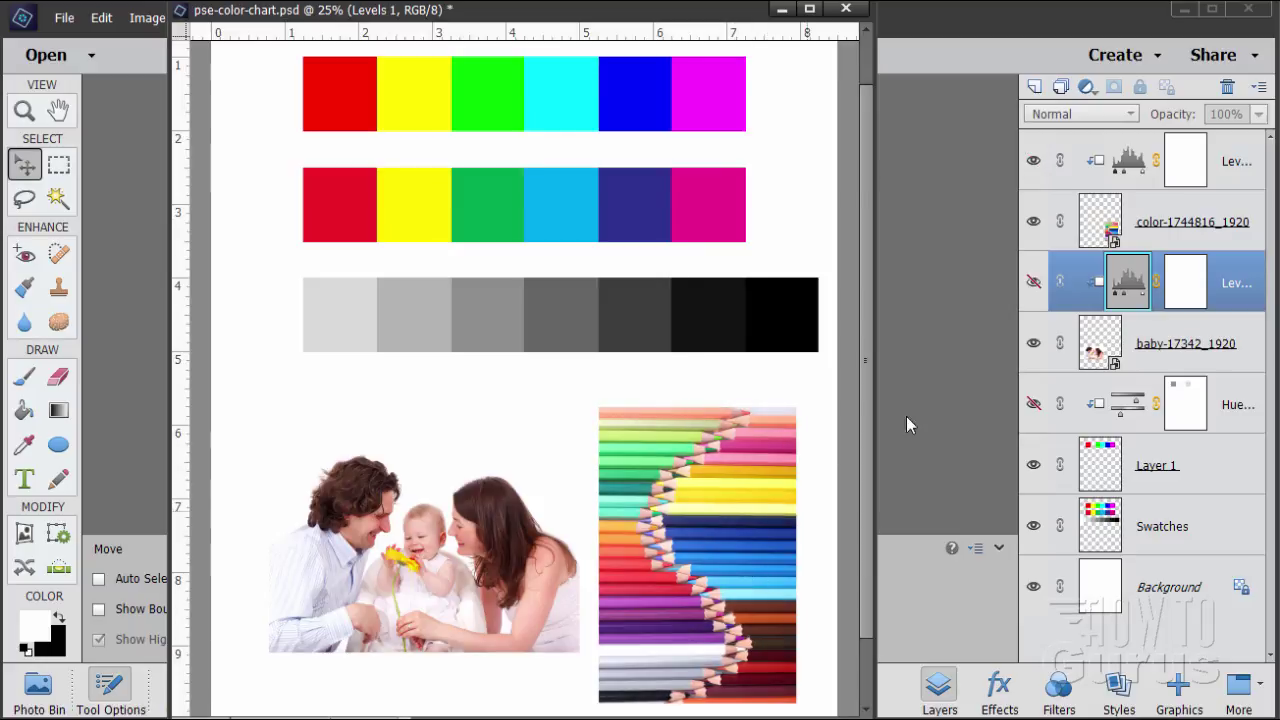
{"action": "left_click", "coordinate": [1034, 163]}
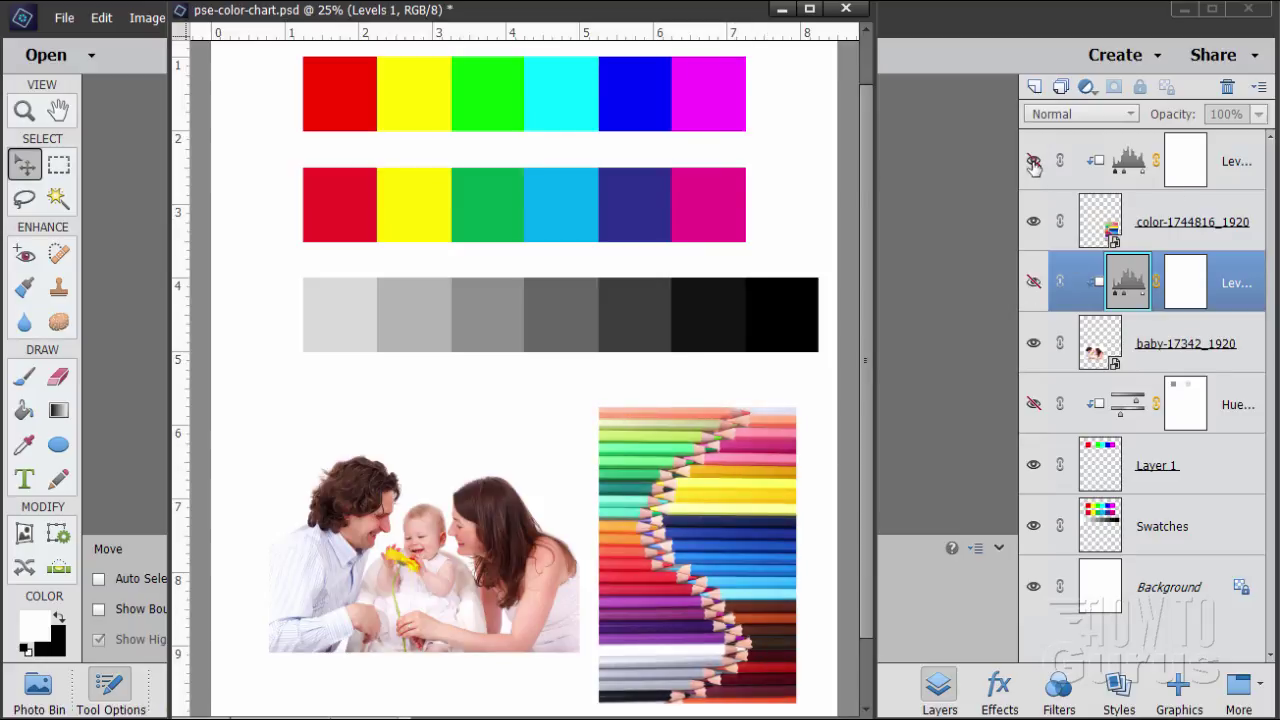
{"action": "left_click", "coordinate": [1034, 162]}
{"action": "left_click", "coordinate": [1034, 162]}
{"action": "left_click", "coordinate": [1034, 161]}
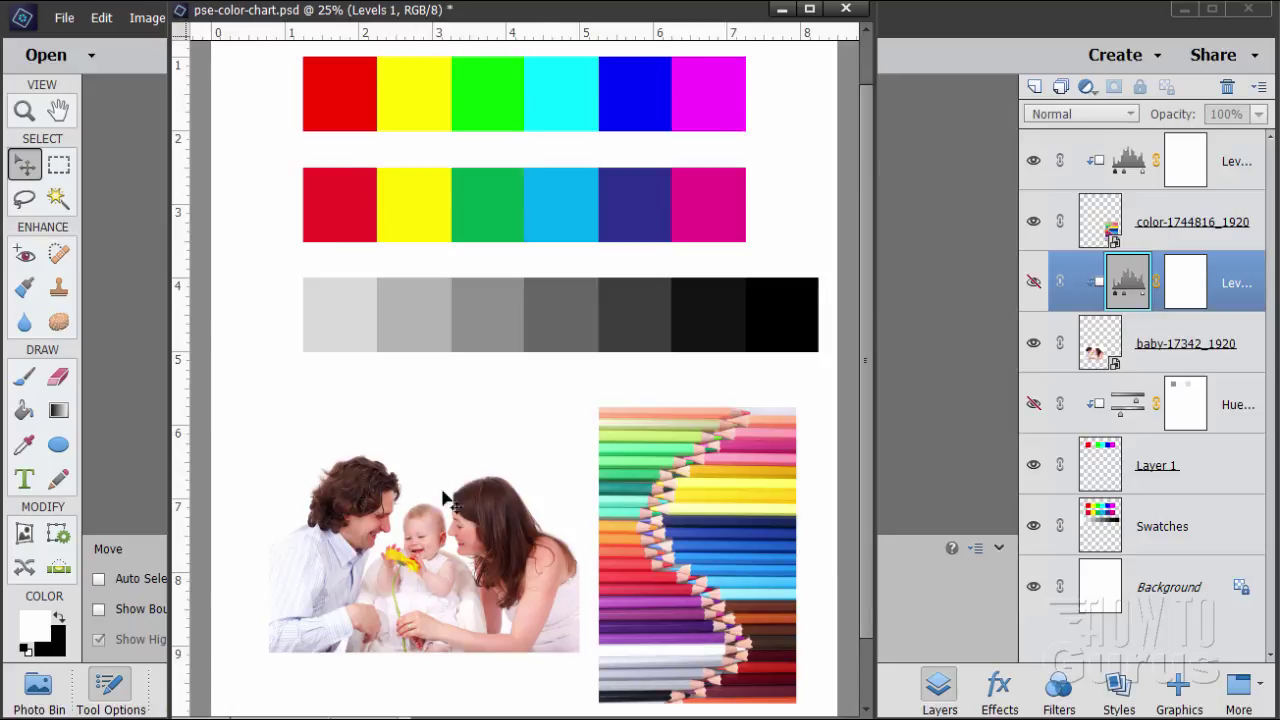
{"action": "left_click", "coordinate": [1034, 162]}
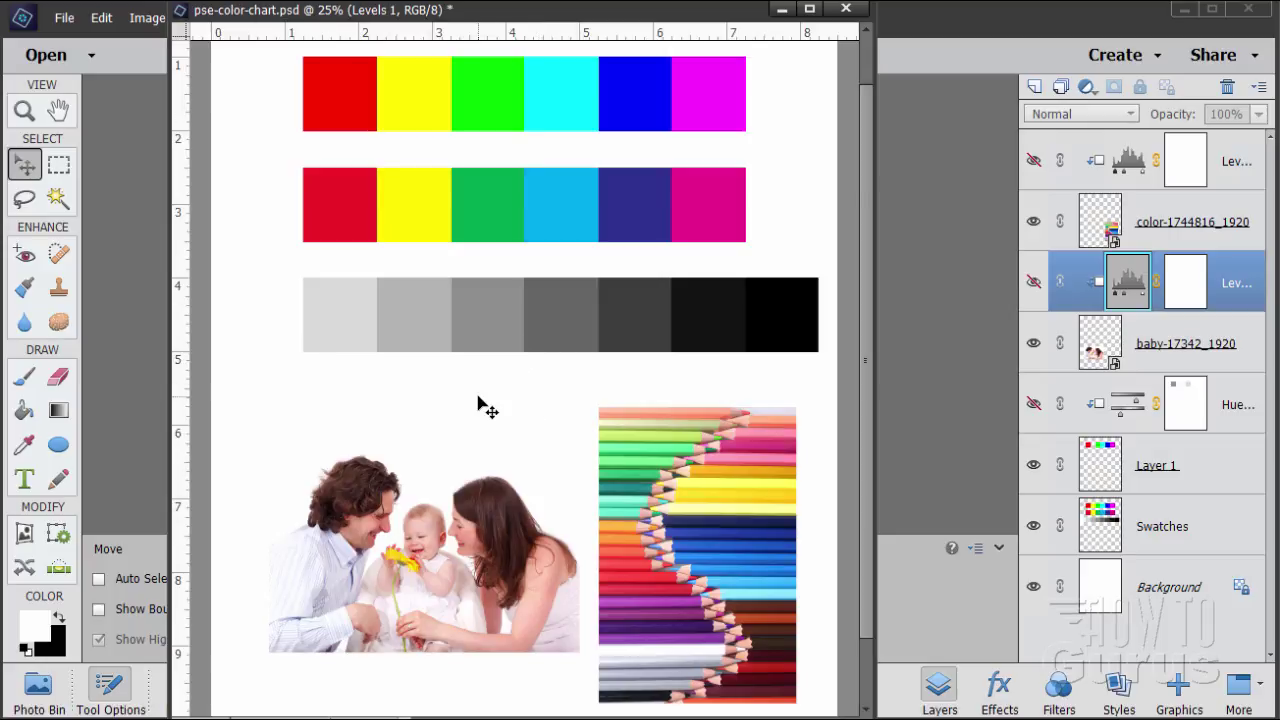
{"action": "left_click", "coordinate": [138, 439]}
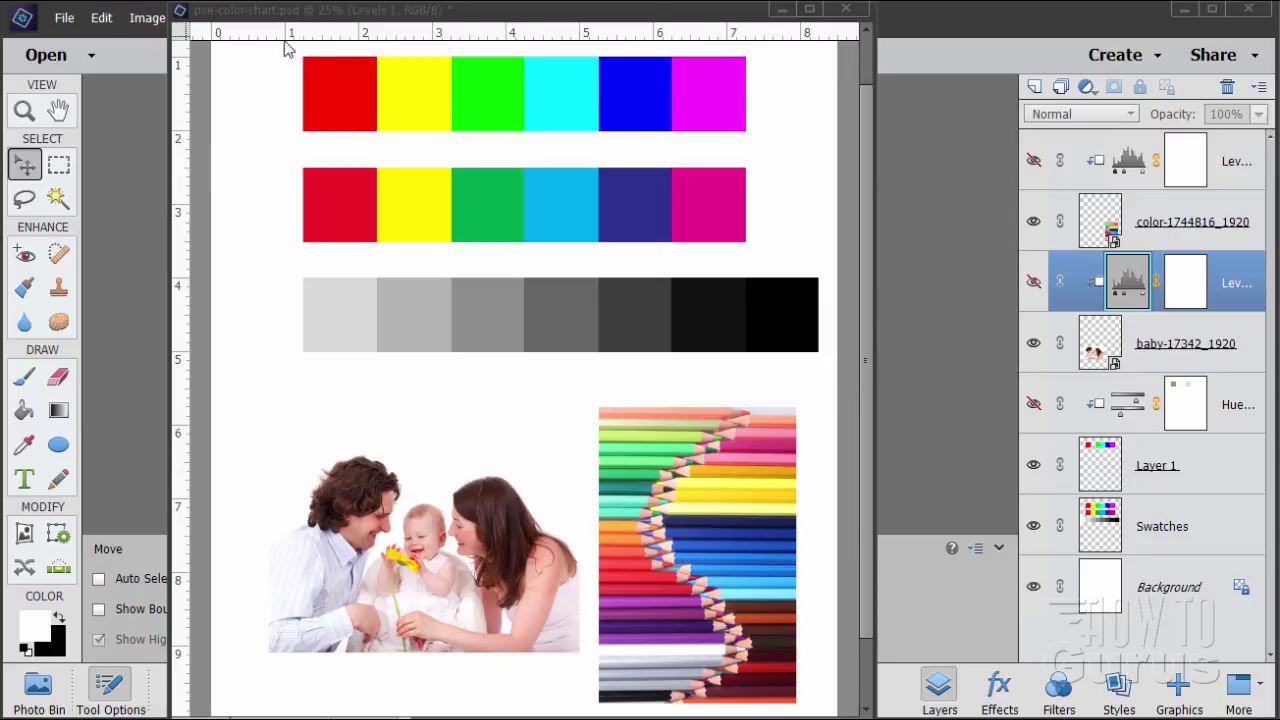
Save and close the colour chart, then minimize the family and pencils photo windows.
{"action": "left_click", "coordinate": [846, 9]}
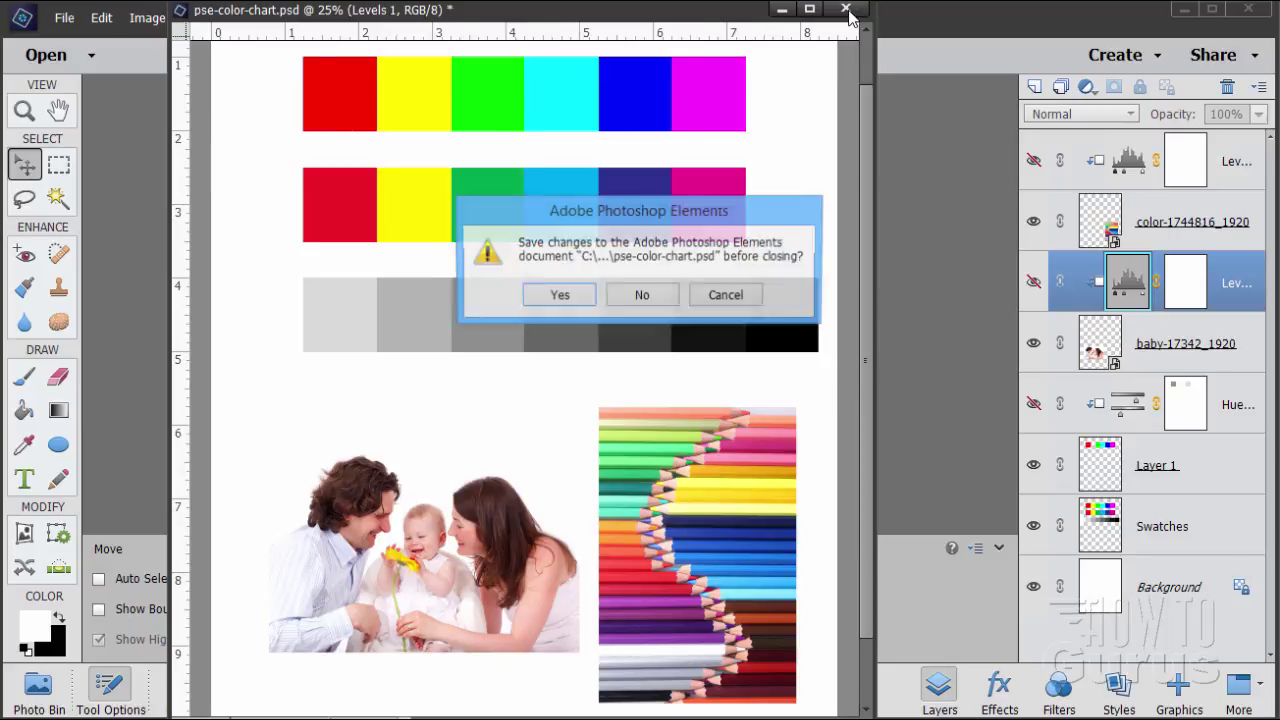
{"action": "left_click", "coordinate": [579, 299]}
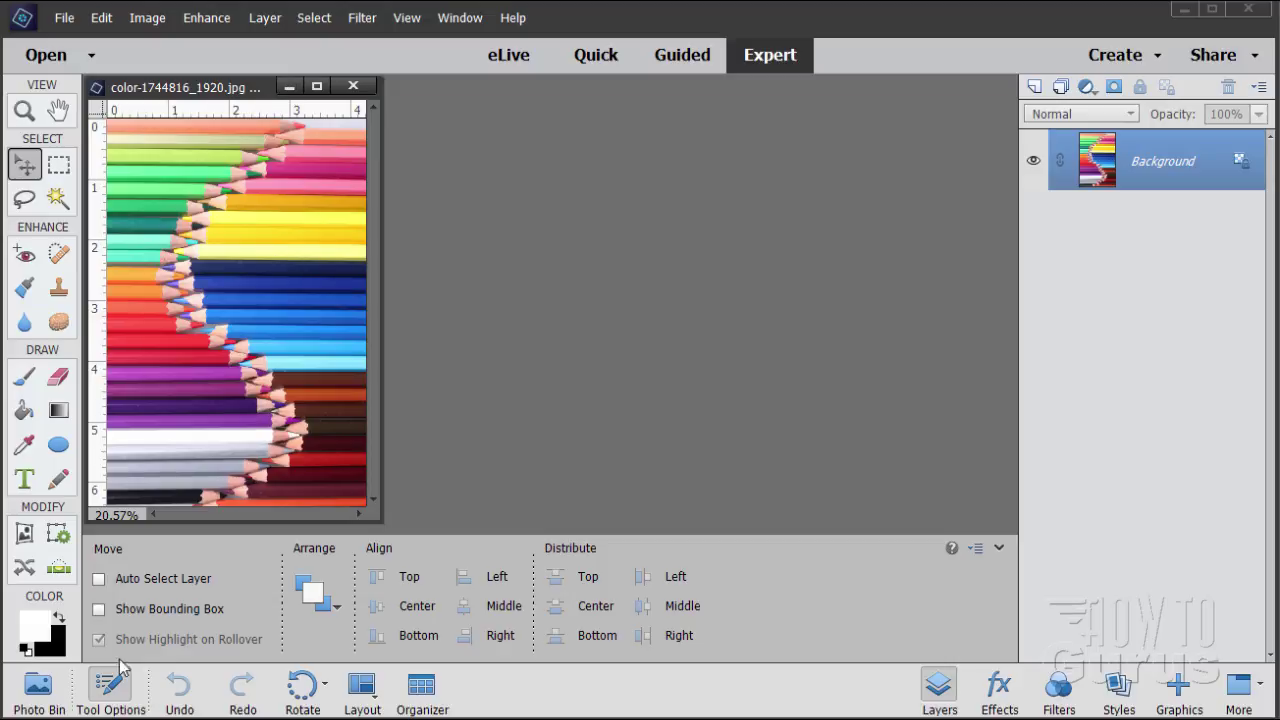
{"action": "left_click", "coordinate": [38, 688]}
{"action": "left_click", "coordinate": [165, 612]}
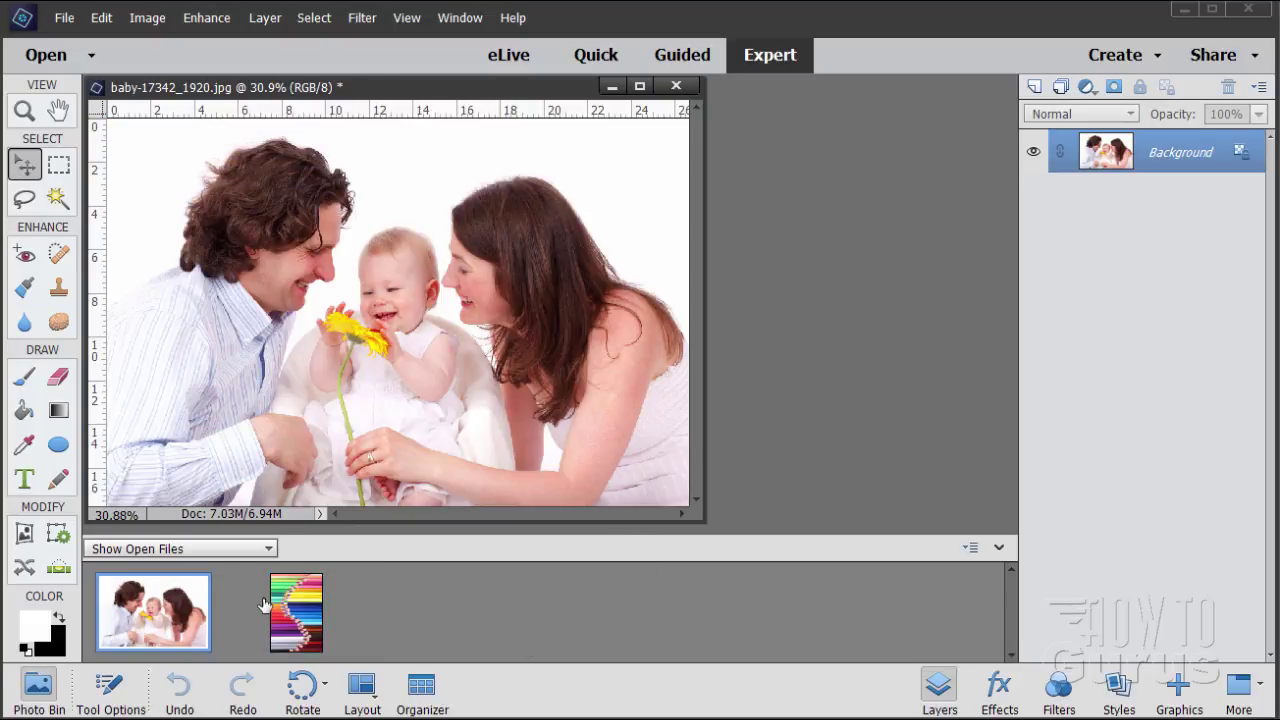
{"action": "left_click", "coordinate": [611, 86]}
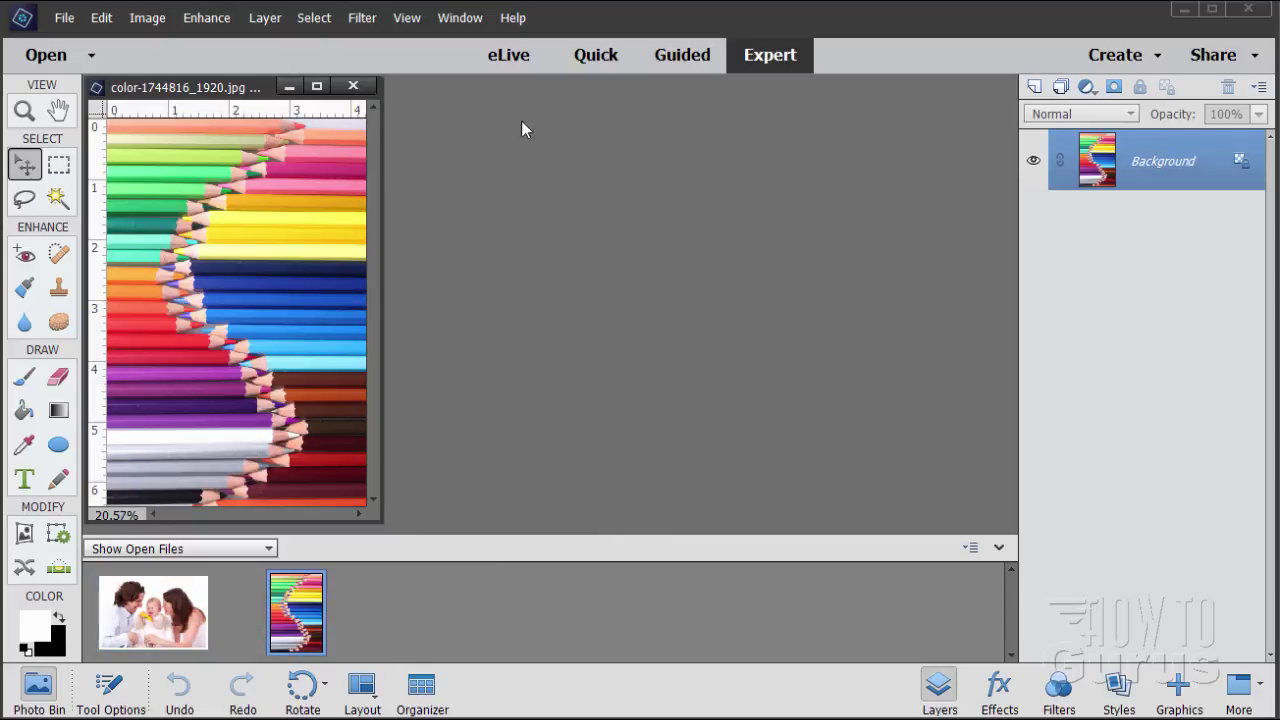
{"action": "left_click", "coordinate": [289, 86]}
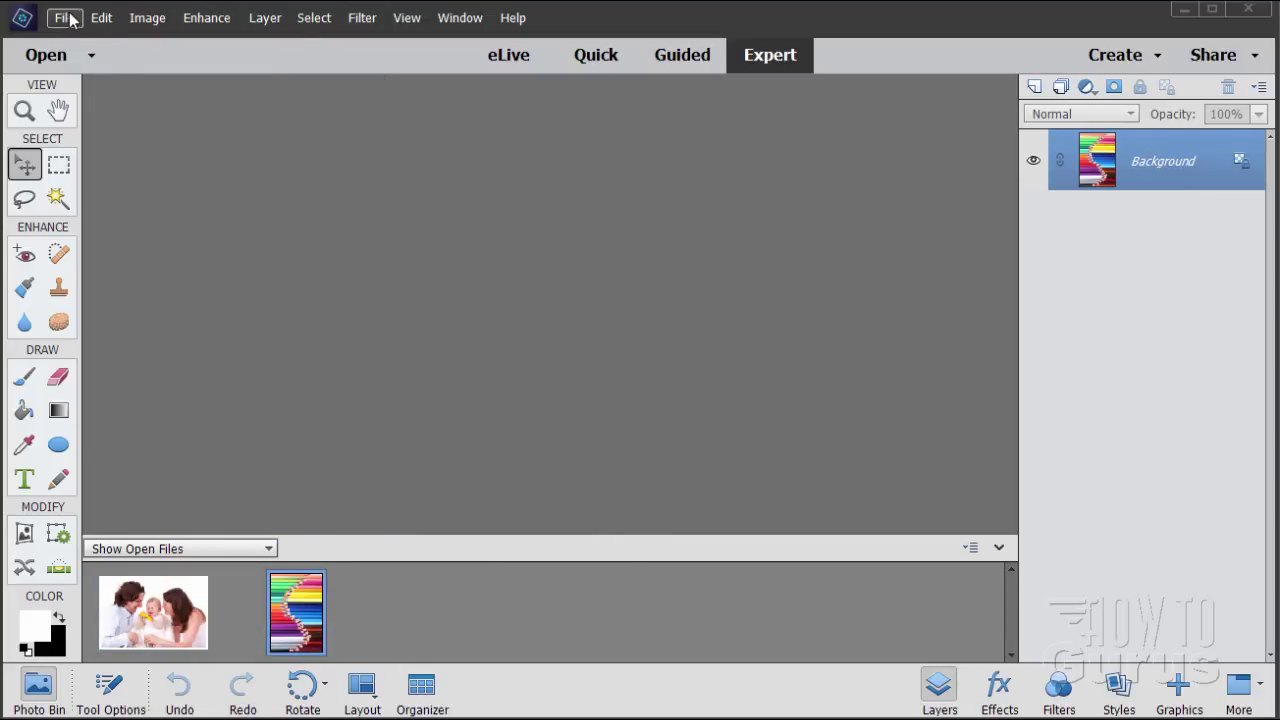
Start a new blank file using the U.S. Paper Letter preset, 8.5 × 11 in at 300 ppi.
{"action": "left_click", "coordinate": [64, 17]}
{"action": "mouse_move", "coordinate": [106, 45]}
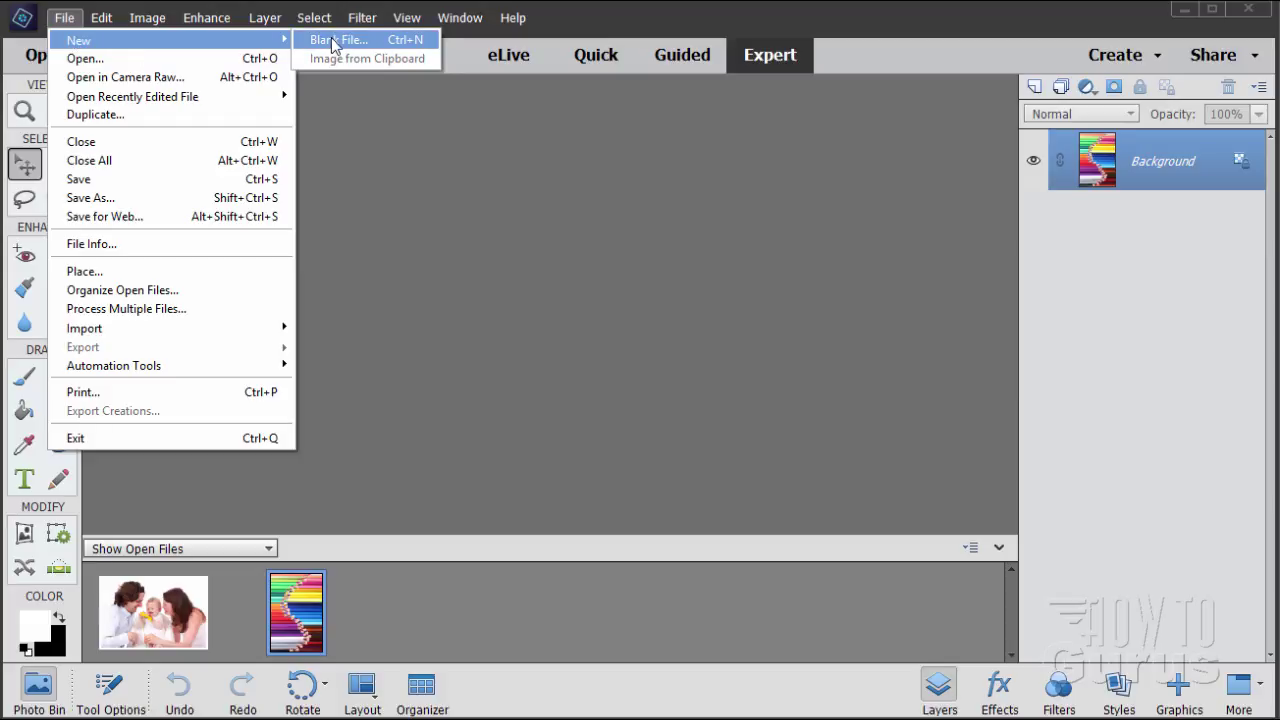
{"action": "left_click", "coordinate": [331, 39]}
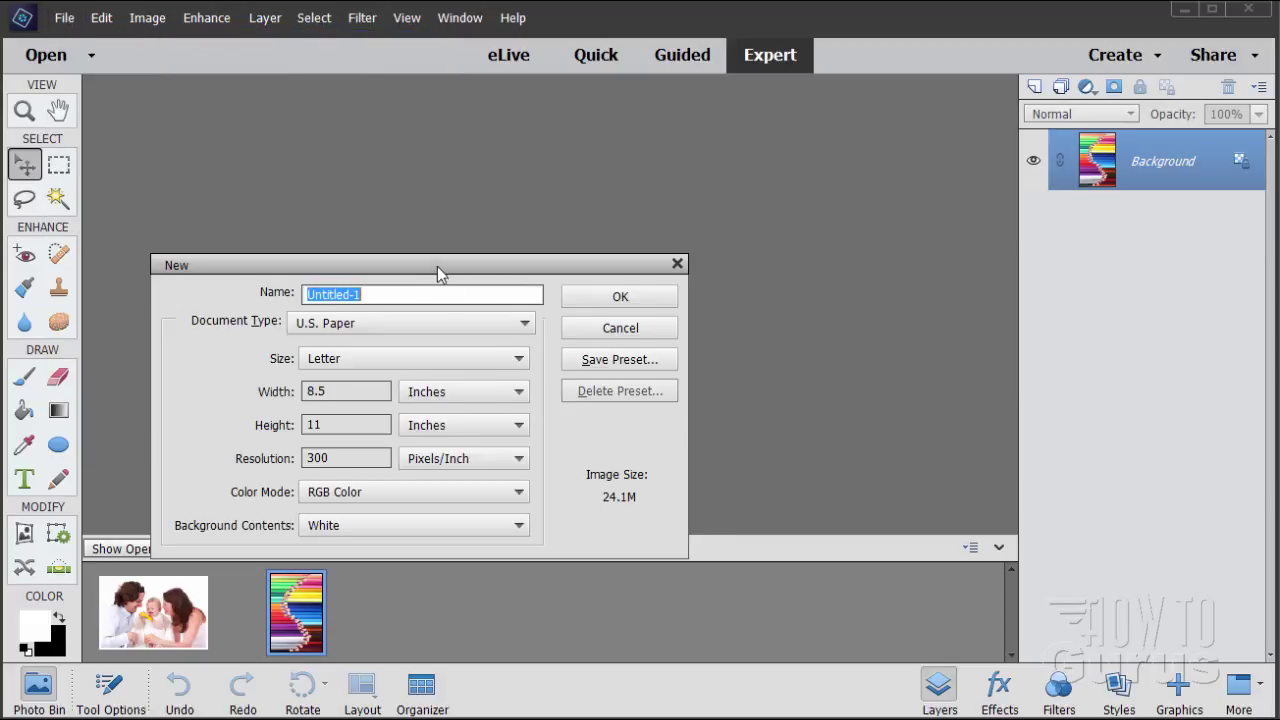
{"action": "left_click_drag", "start_coordinate": [437, 273], "coordinate": [447, 234]}
{"action": "left_click", "coordinate": [388, 288]}
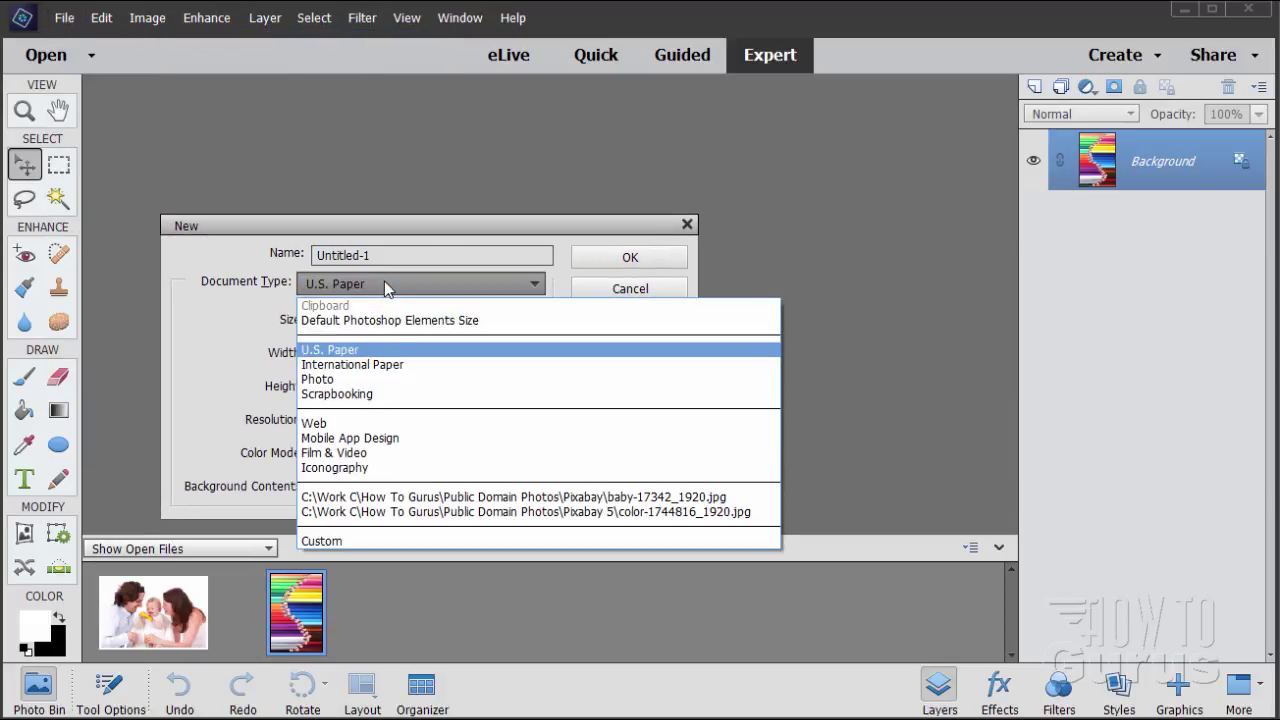
{"action": "left_click", "coordinate": [221, 346]}
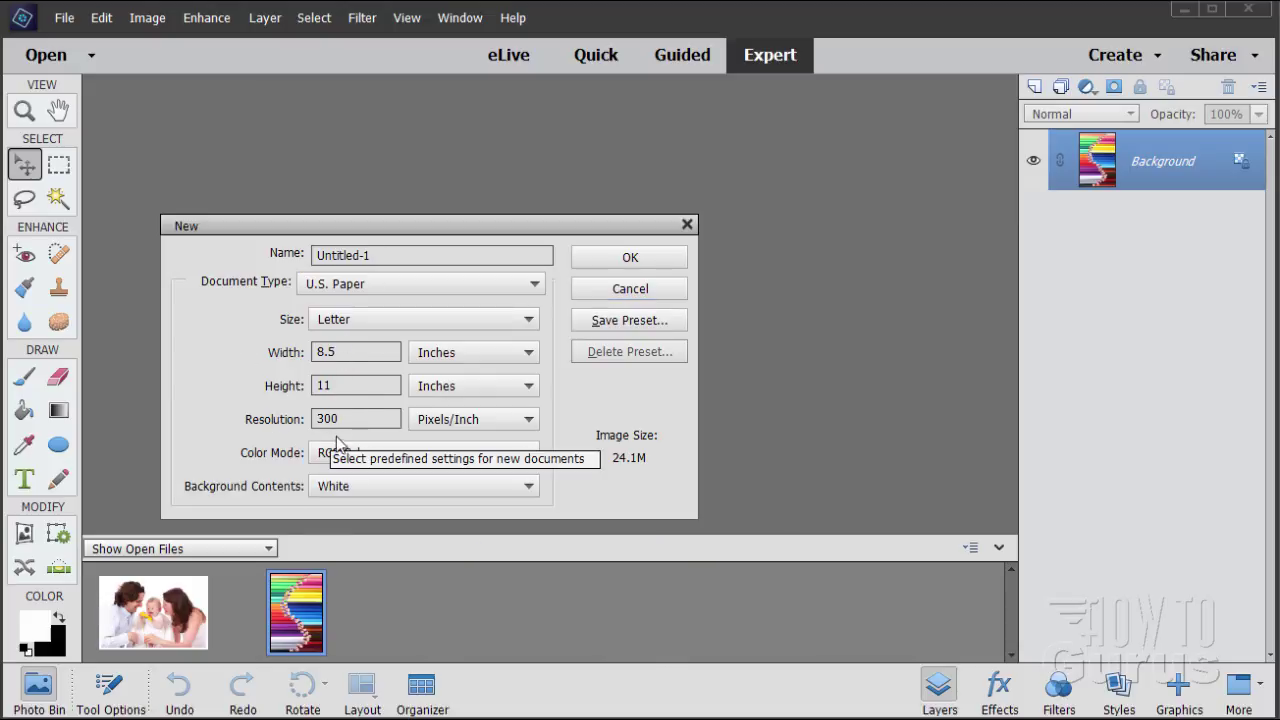
Create the blank Letter document, dock it in the workspace and zoom in on the page top.
{"action": "left_click", "coordinate": [598, 262]}
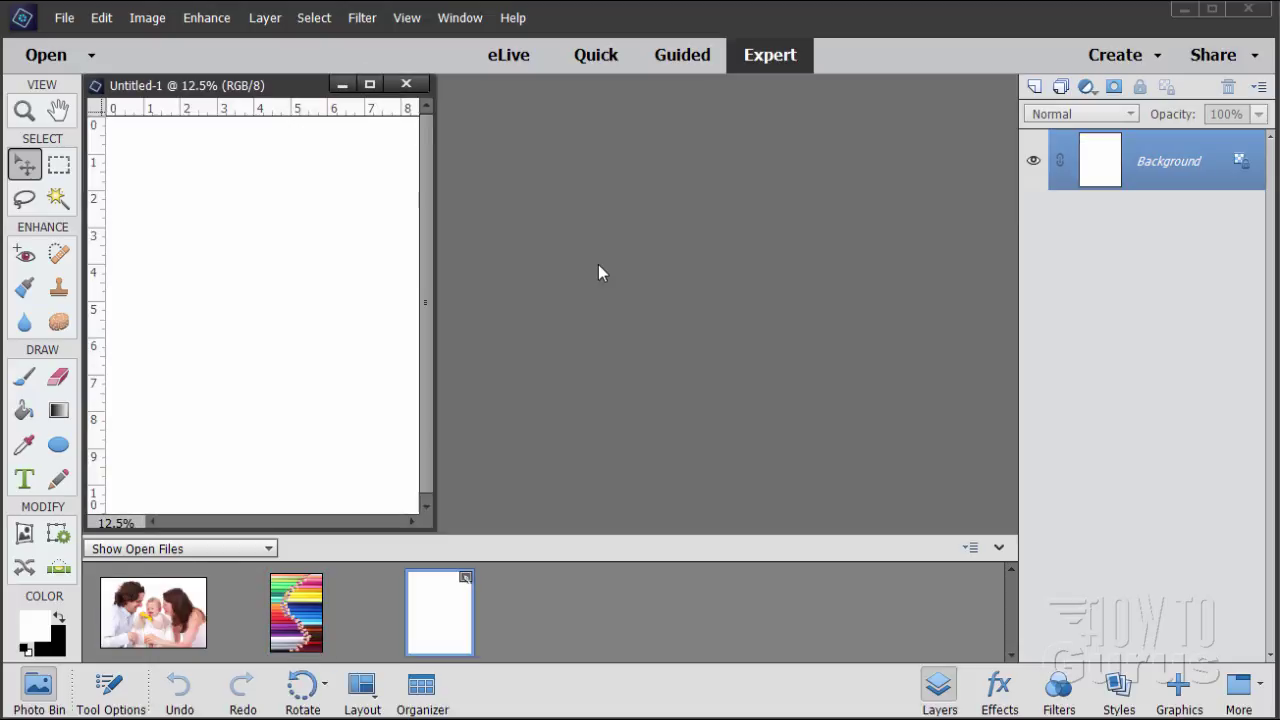
{"action": "left_click_drag", "start_coordinate": [282, 98], "coordinate": [523, 94]}
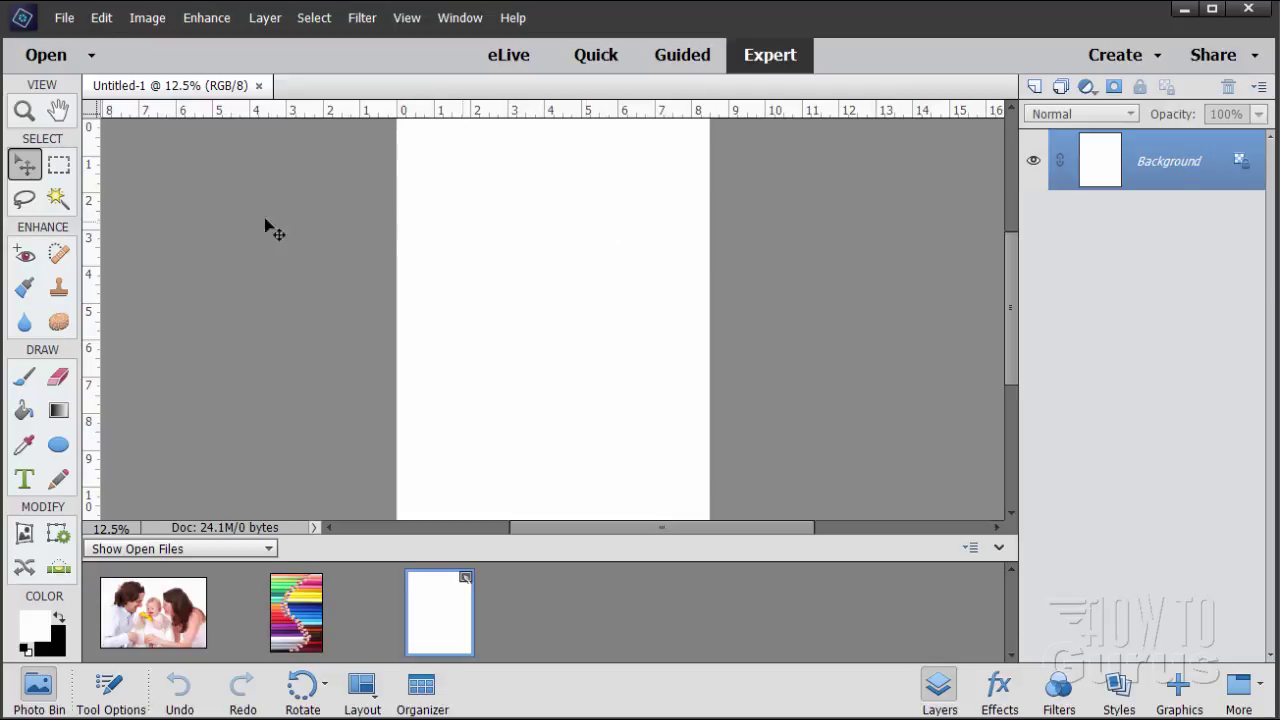
{"action": "left_click", "coordinate": [24, 110]}
{"action": "left_click", "coordinate": [520, 191]}
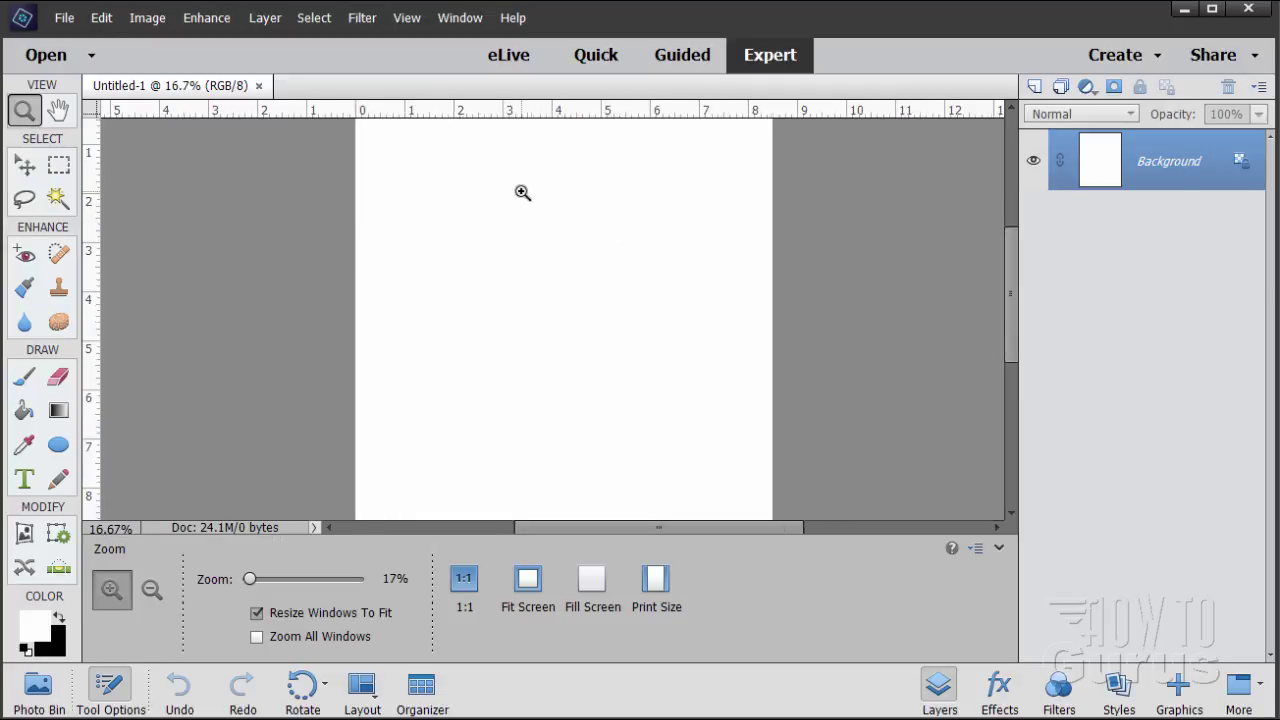
{"action": "left_click", "coordinate": [522, 192]}
{"action": "left_click", "coordinate": [522, 192]}
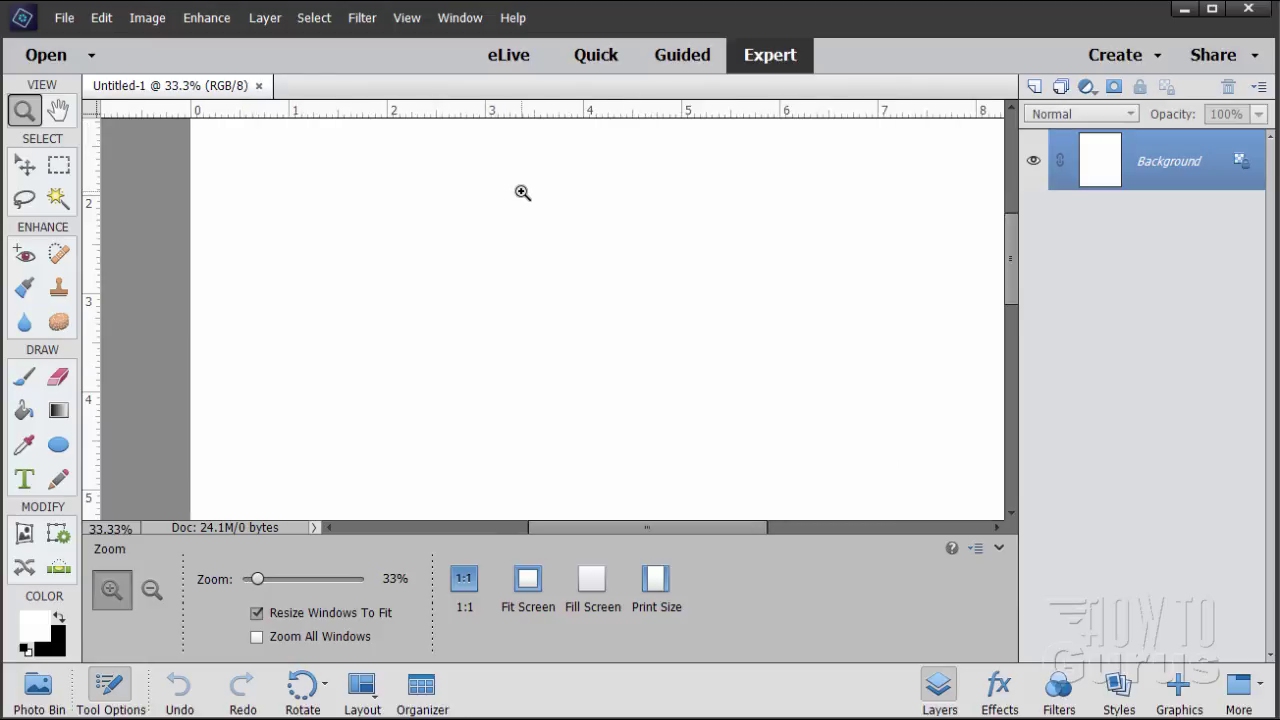
{"action": "left_click_drag", "start_coordinate": [586, 531], "coordinate": [600, 531]}
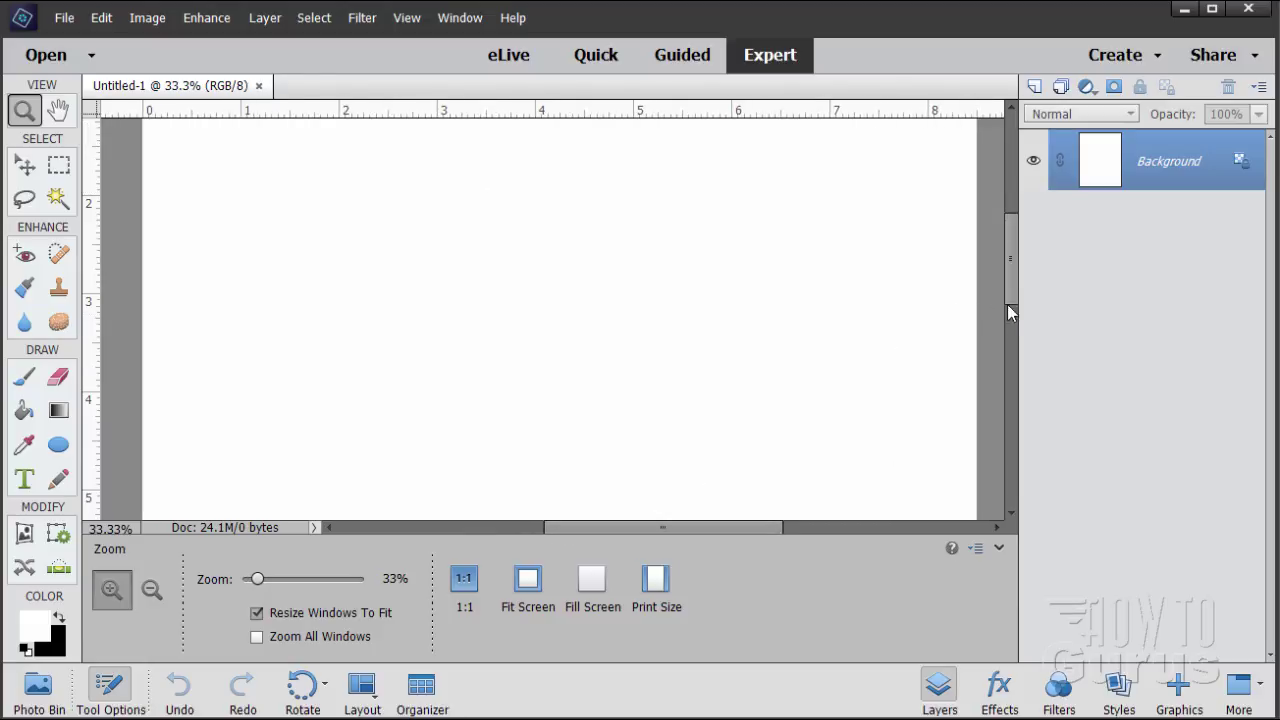
{"action": "left_click_drag", "start_coordinate": [1012, 307], "coordinate": [1007, 266]}
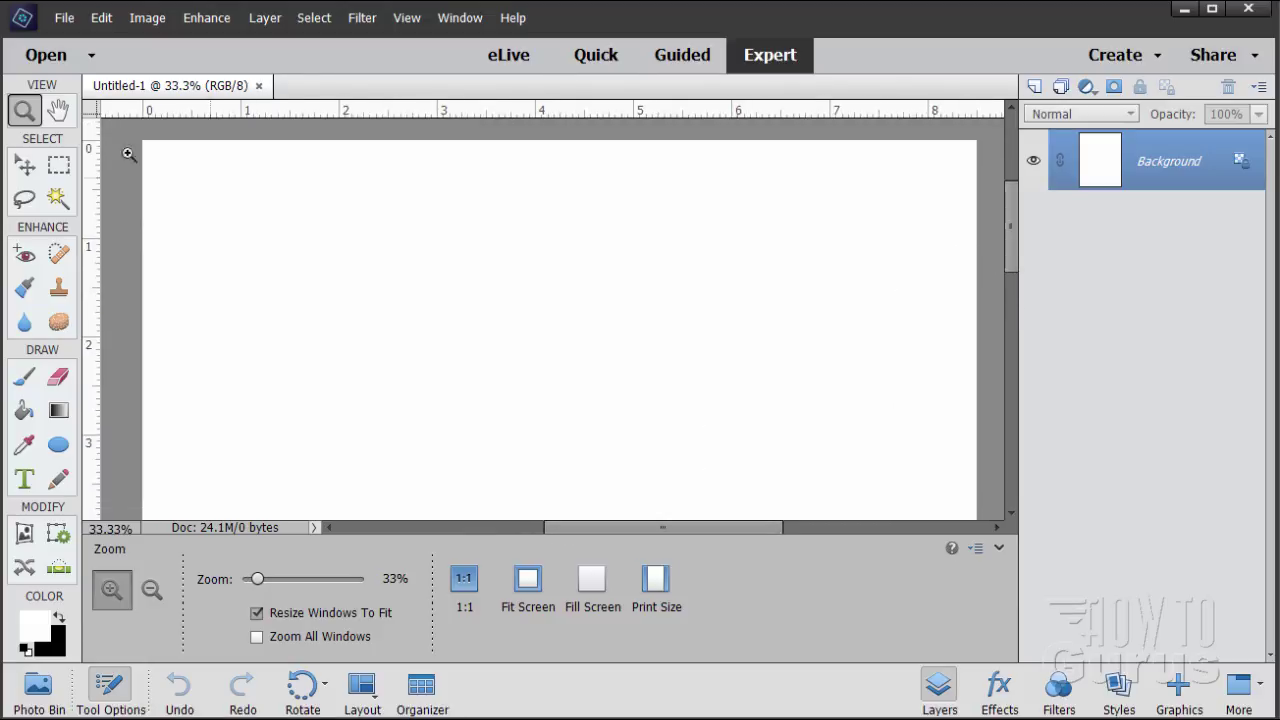
Drag eight vertical guides from the left ruler at about 1.25, 2.25 … 8.25 inches.
{"action": "left_click", "coordinate": [25, 165]}
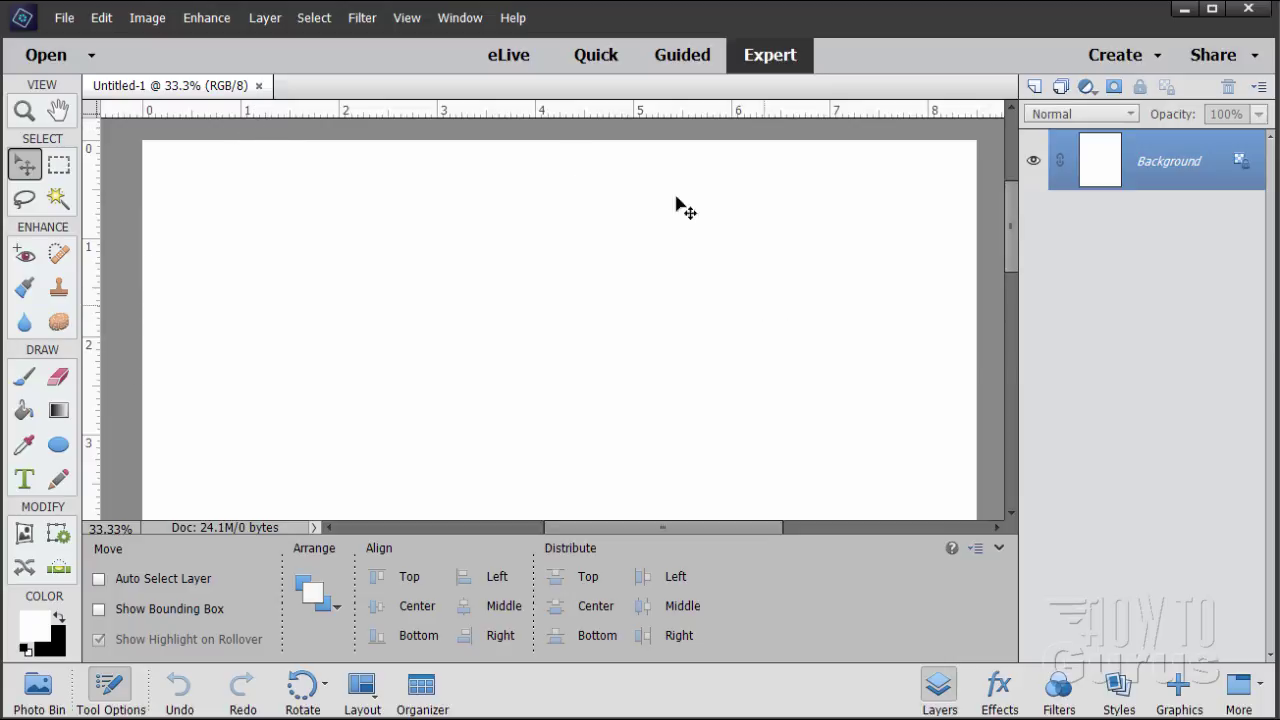
{"action": "left_click_drag", "start_coordinate": [97, 325], "coordinate": [265, 297]}
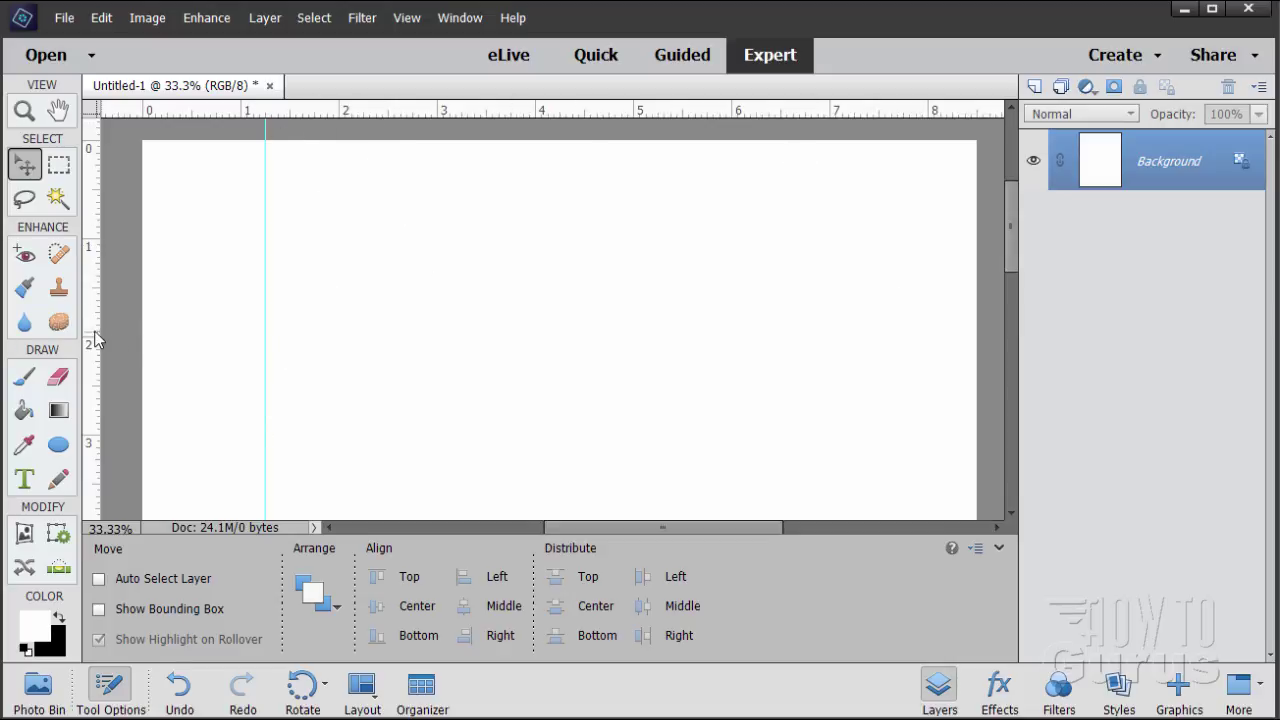
{"action": "left_click_drag", "start_coordinate": [101, 321], "coordinate": [363, 306]}
{"action": "left_click_drag", "start_coordinate": [103, 374], "coordinate": [463, 343]}
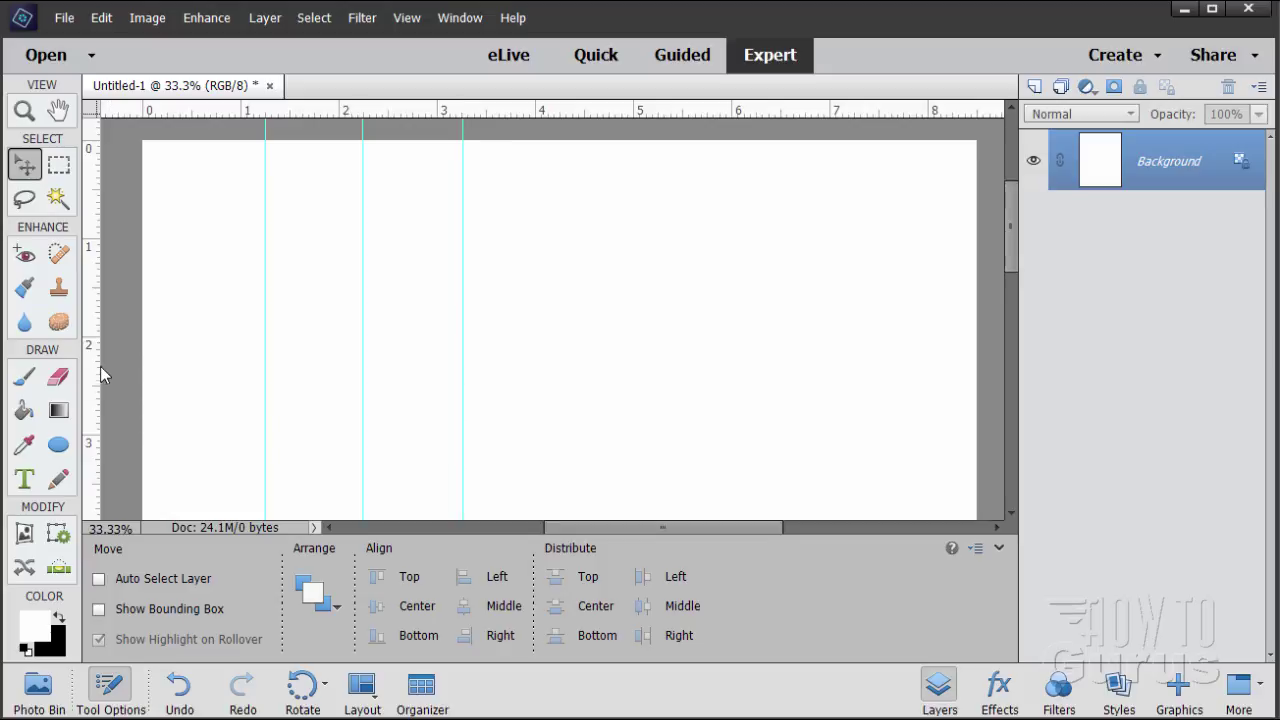
{"action": "left_click_drag", "start_coordinate": [116, 368], "coordinate": [554, 340]}
{"action": "left_click_drag", "start_coordinate": [97, 358], "coordinate": [657, 320]}
{"action": "left_click_drag", "start_coordinate": [88, 370], "coordinate": [755, 340]}
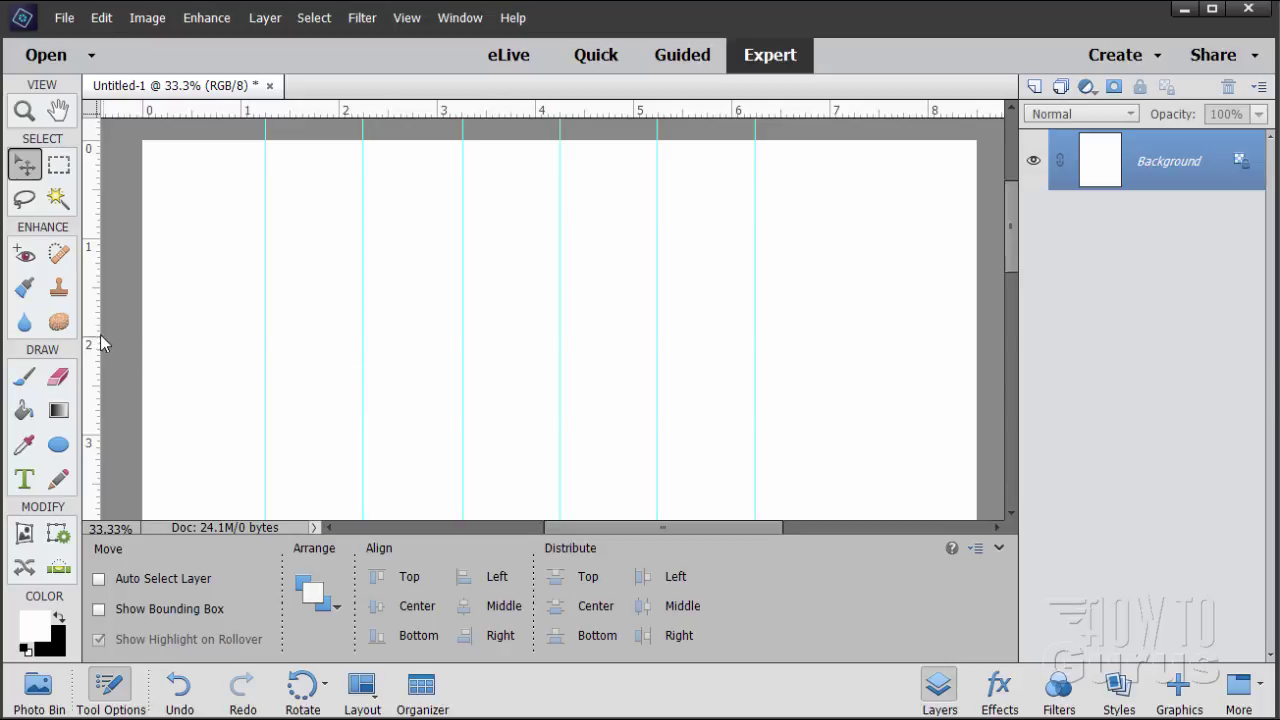
{"action": "left_click_drag", "start_coordinate": [116, 327], "coordinate": [856, 320]}
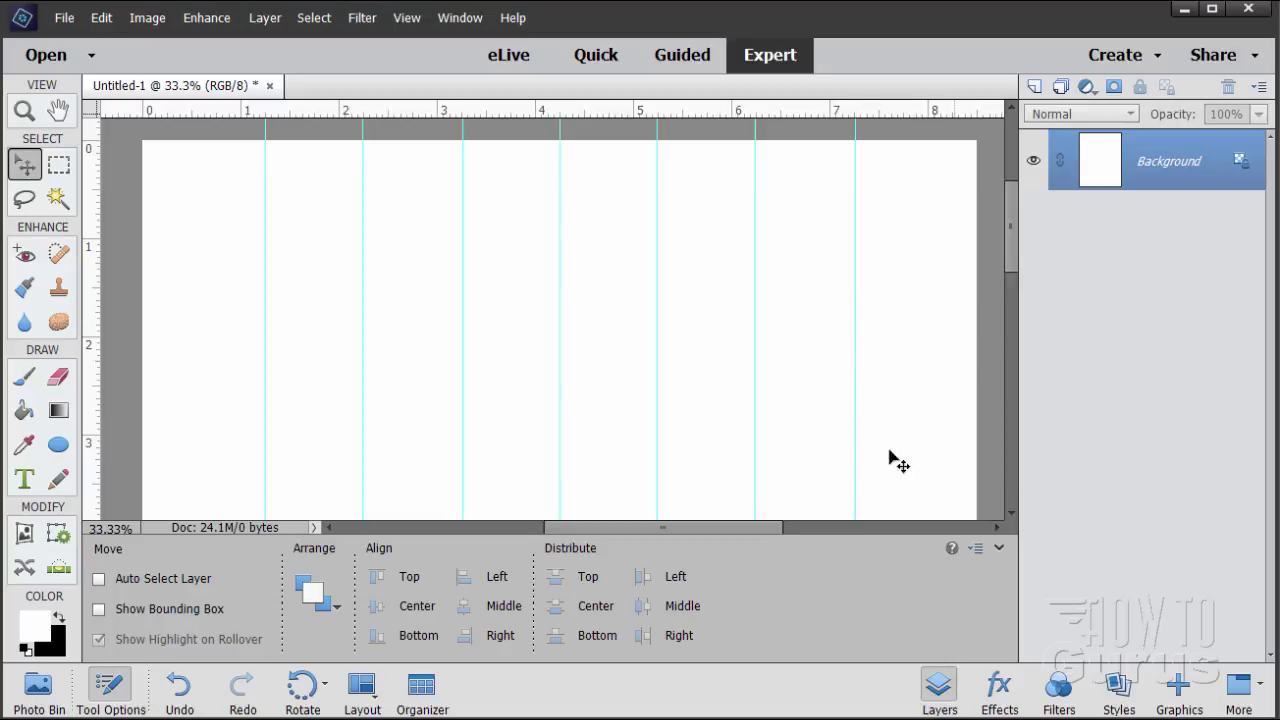
{"action": "left_click_drag", "start_coordinate": [104, 334], "coordinate": [952, 359]}
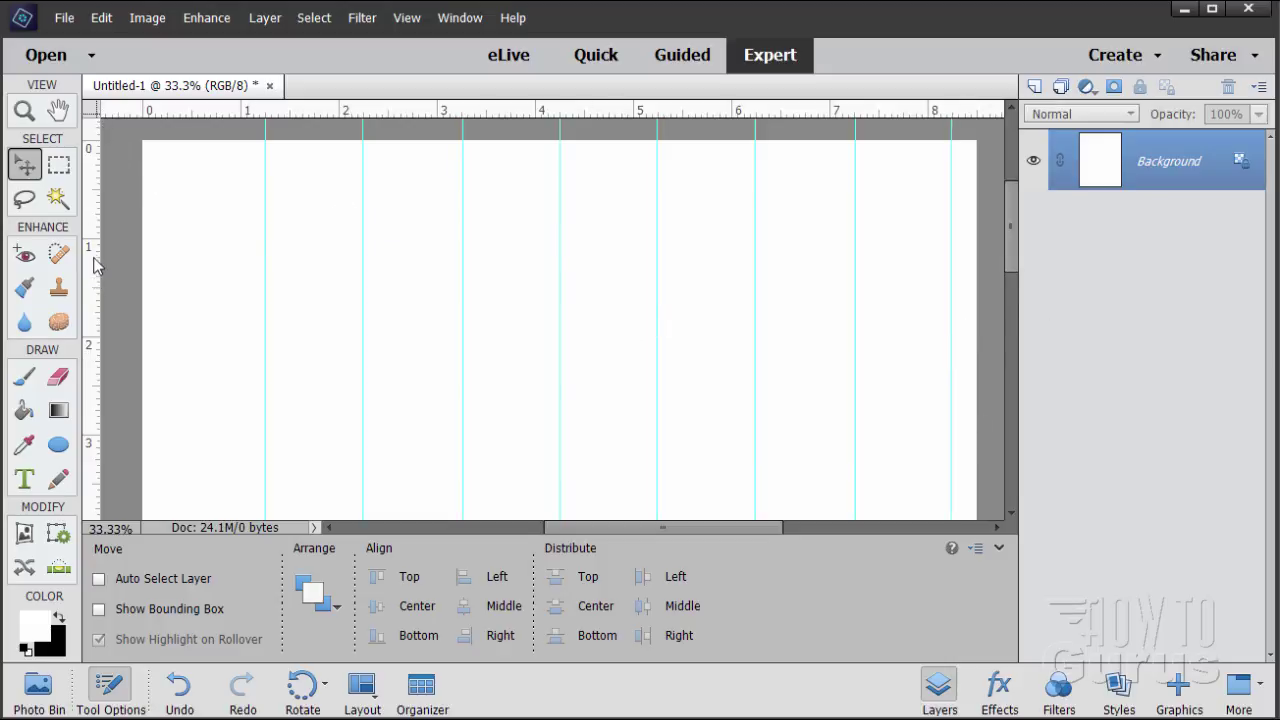
Add horizontal guides at about 1, 2, 2.5, 3.5, 4 and 5 inches, then check View > Snap To > Guides.
{"action": "left_click_drag", "start_coordinate": [494, 119], "coordinate": [501, 238]}
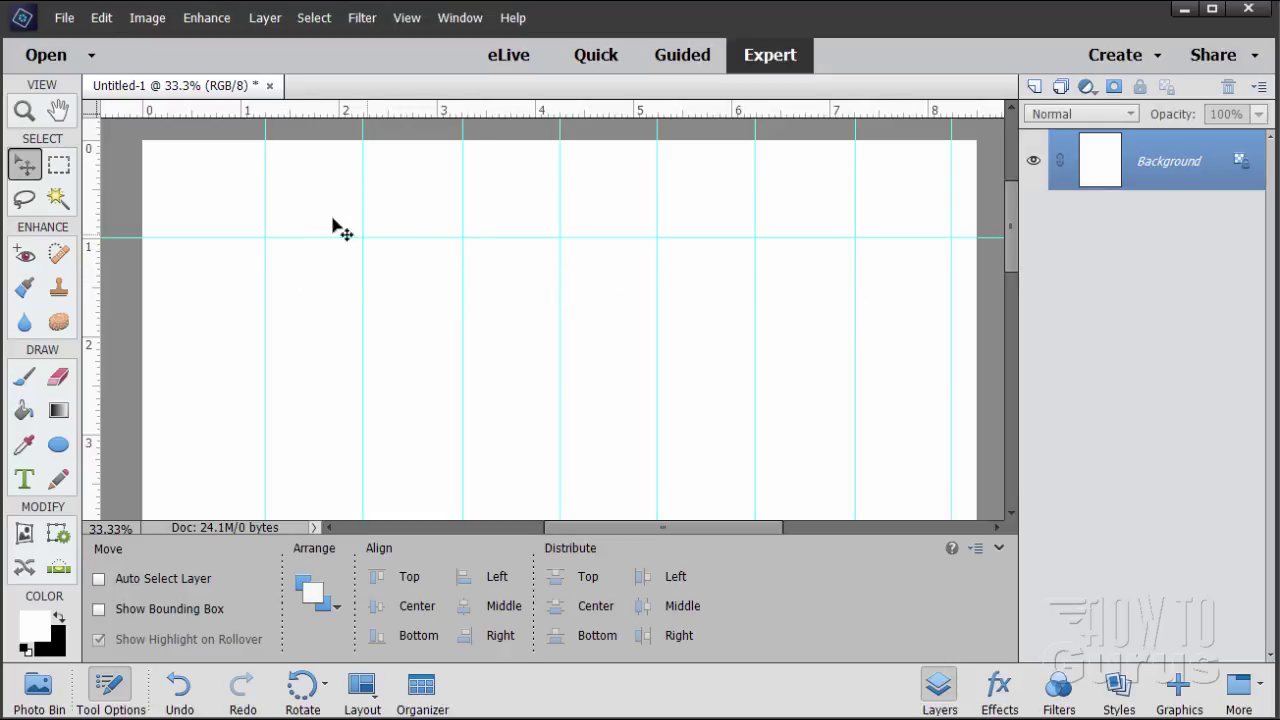
{"action": "left_click_drag", "start_coordinate": [521, 113], "coordinate": [514, 338]}
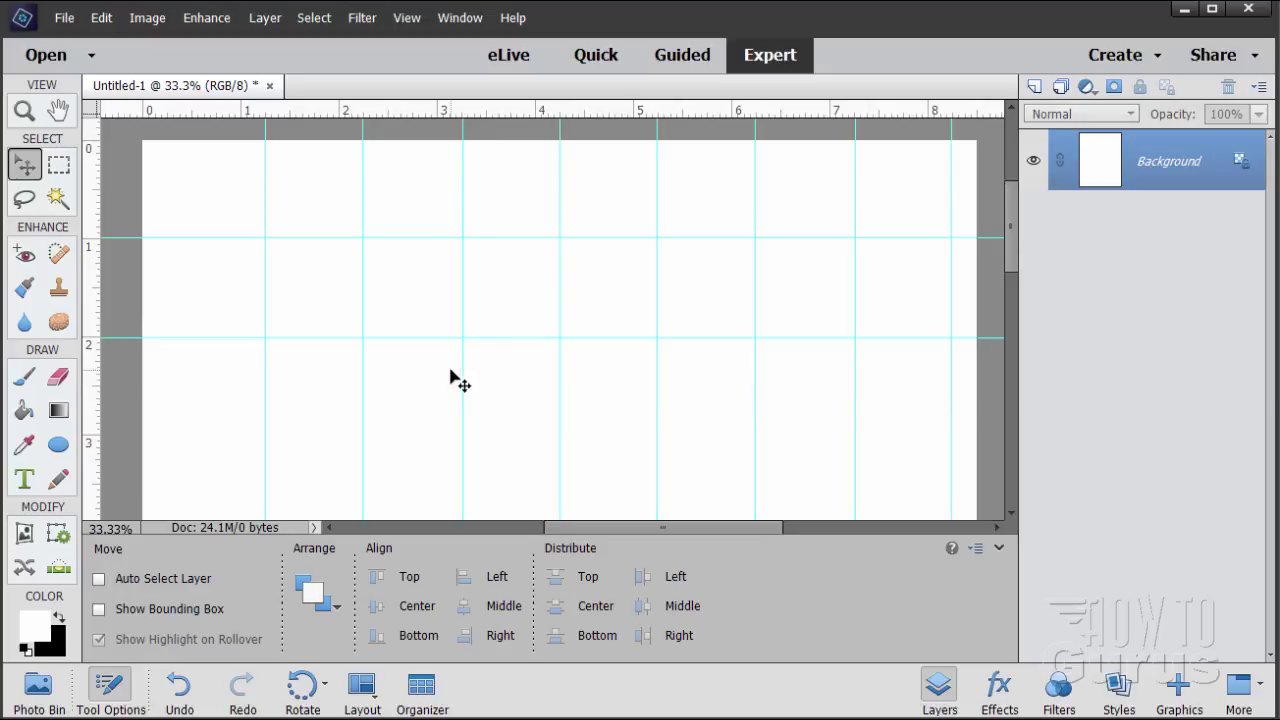
{"action": "left_click_drag", "start_coordinate": [527, 116], "coordinate": [474, 386]}
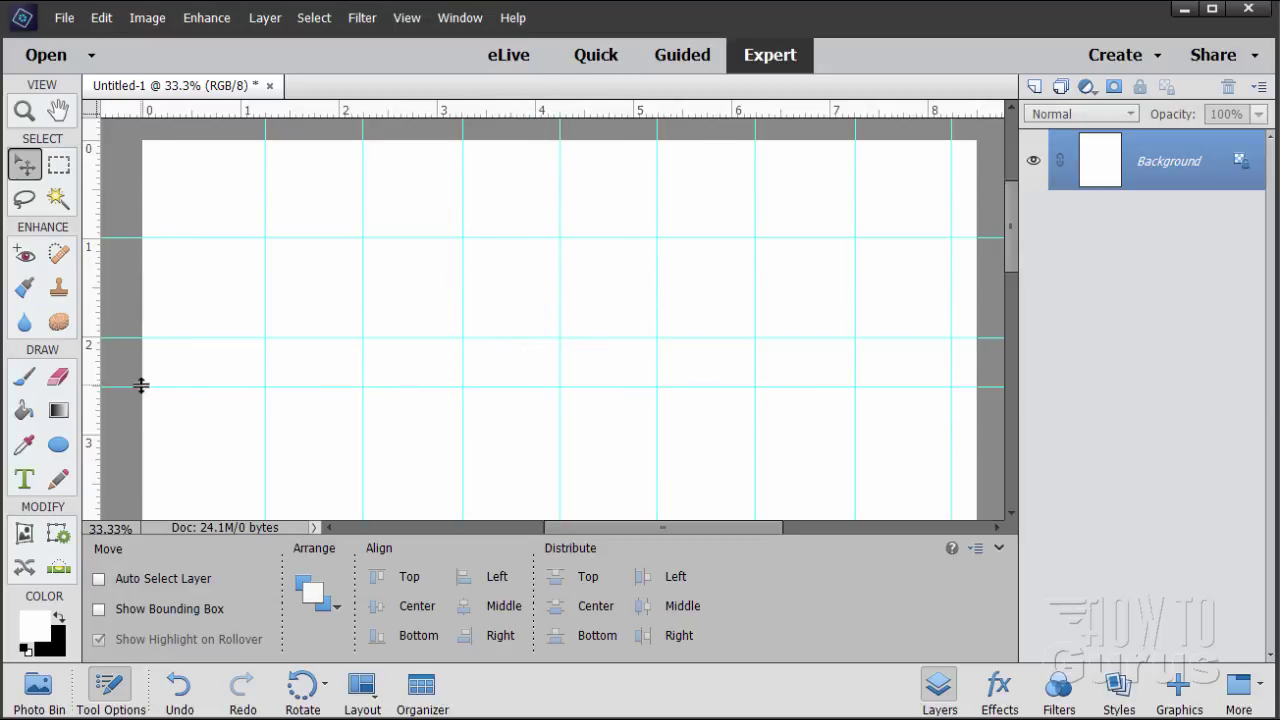
{"action": "left_click_drag", "start_coordinate": [1013, 245], "coordinate": [1012, 284]}
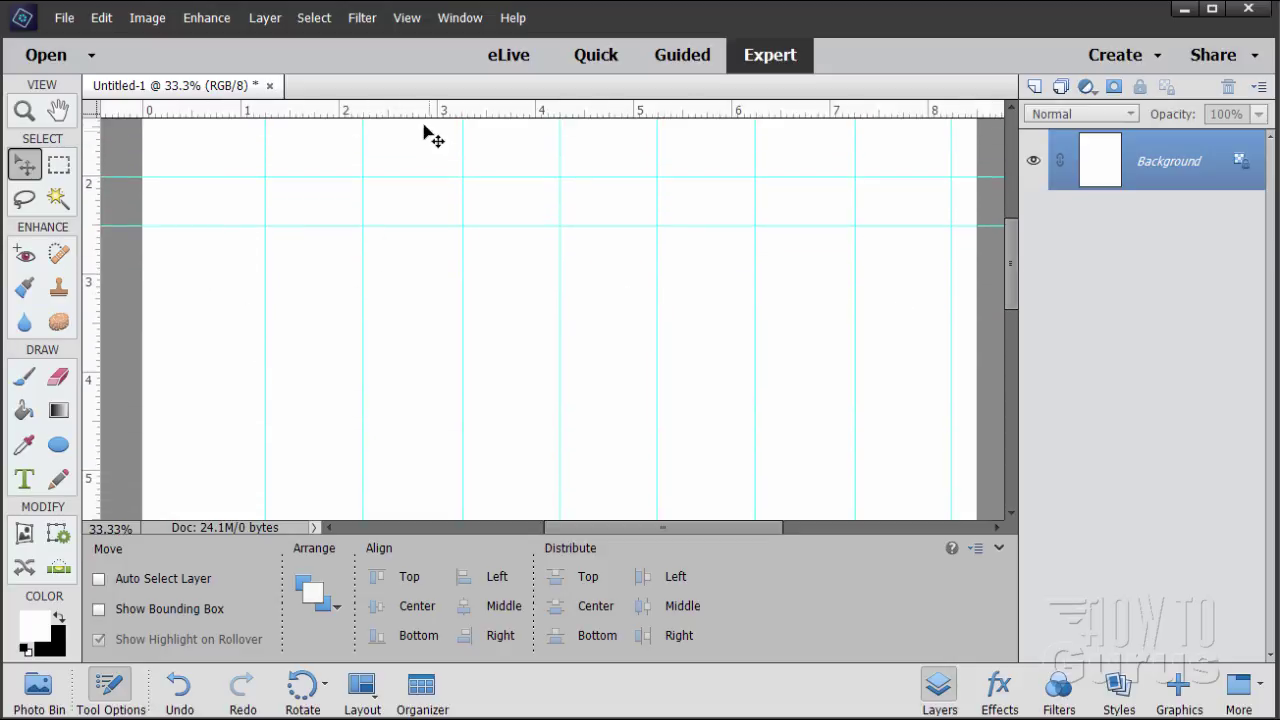
{"action": "left_click_drag", "start_coordinate": [415, 121], "coordinate": [406, 324]}
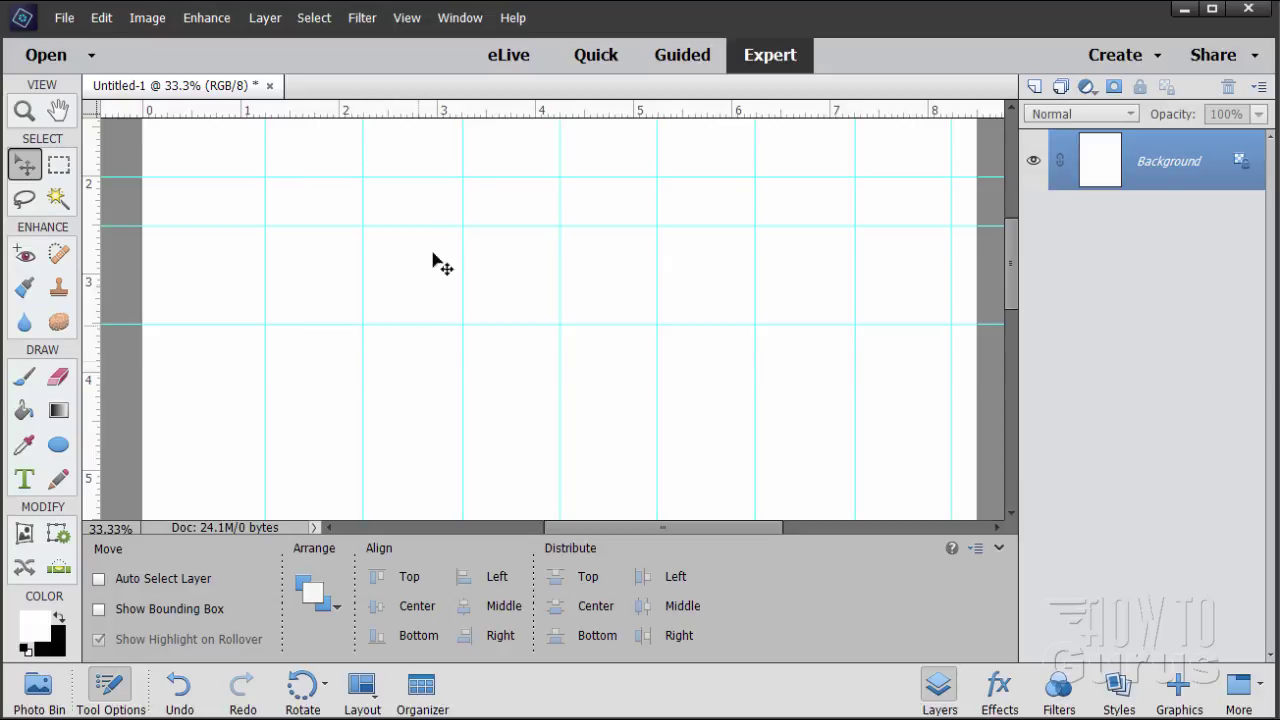
{"action": "left_click_drag", "start_coordinate": [478, 112], "coordinate": [454, 371]}
{"action": "left_click_drag", "start_coordinate": [505, 112], "coordinate": [465, 471]}
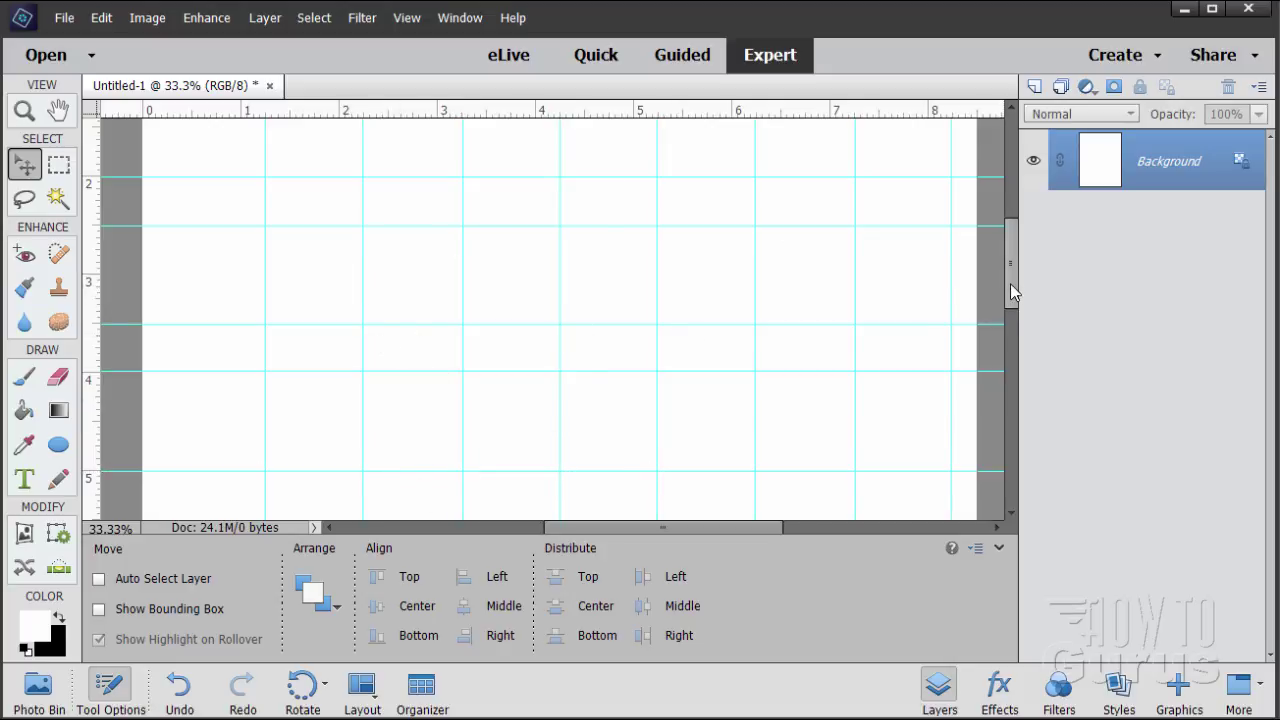
{"action": "left_click_drag", "start_coordinate": [1009, 286], "coordinate": [1014, 238]}
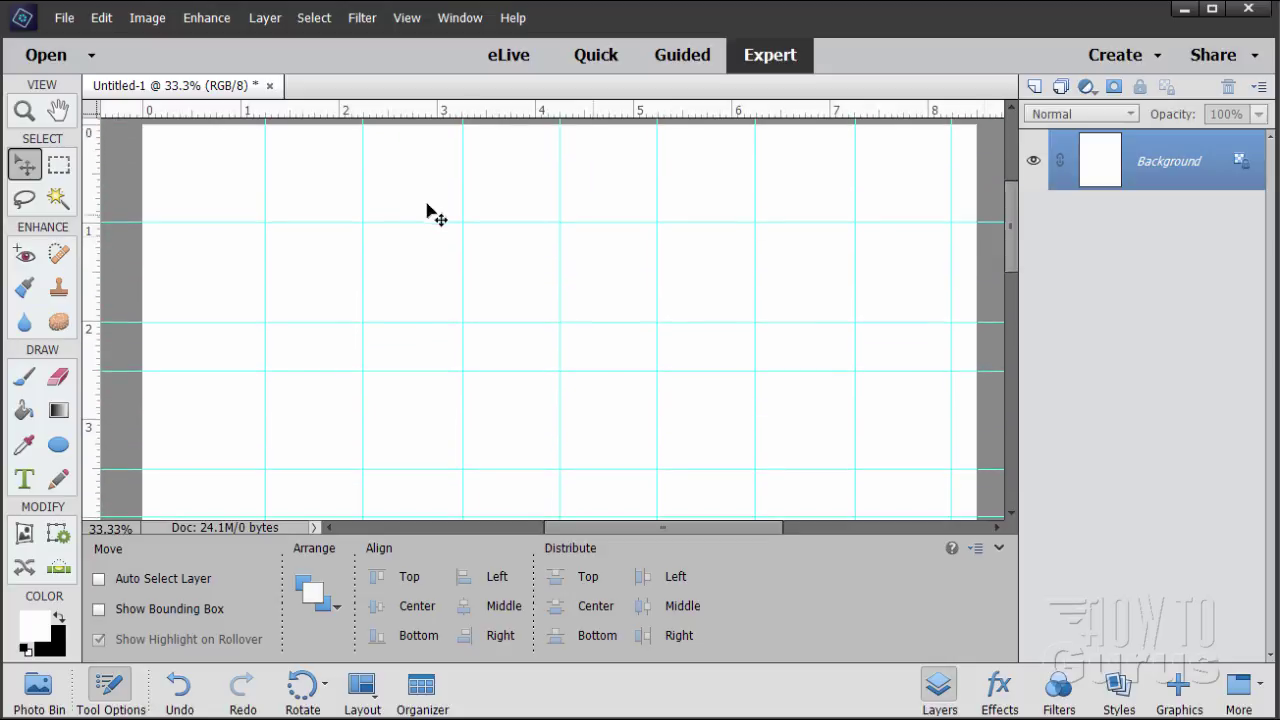
{"action": "left_click", "coordinate": [407, 19]}
{"action": "mouse_move", "coordinate": [430, 254]}
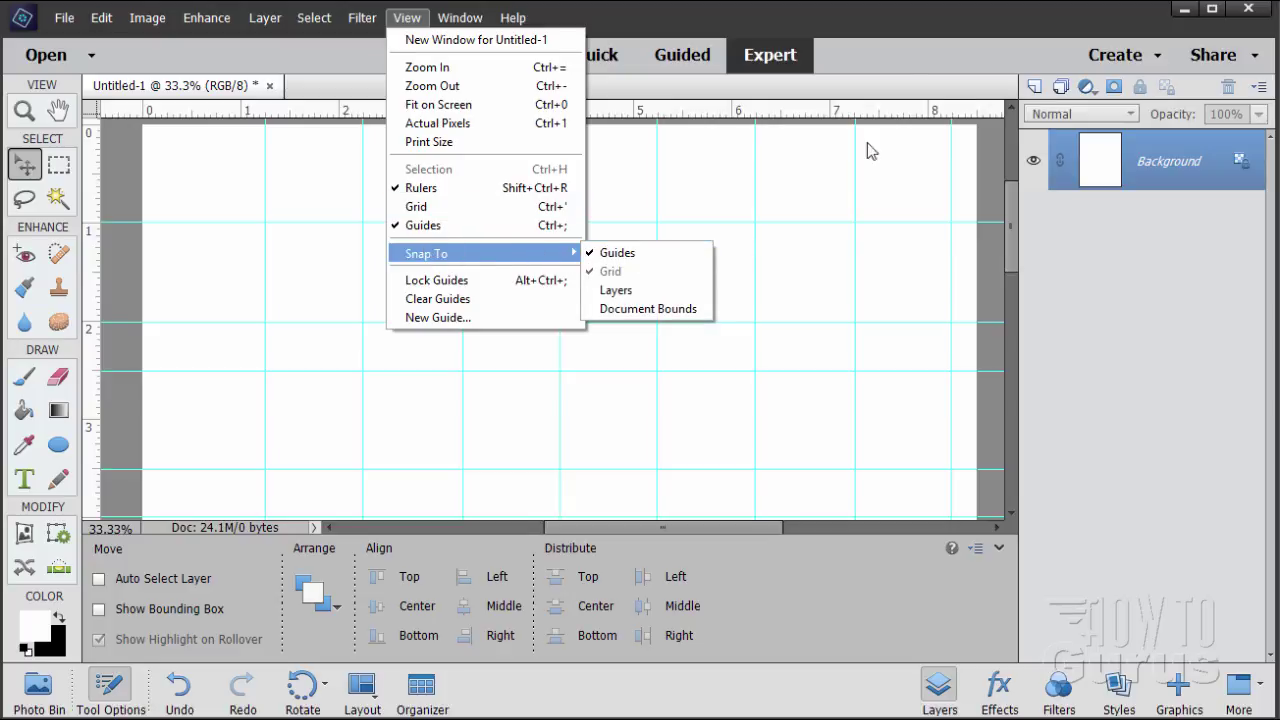
Close the View menu, add a new layer above Background and rename it 'swatches'.
{"action": "left_click", "coordinate": [914, 64]}
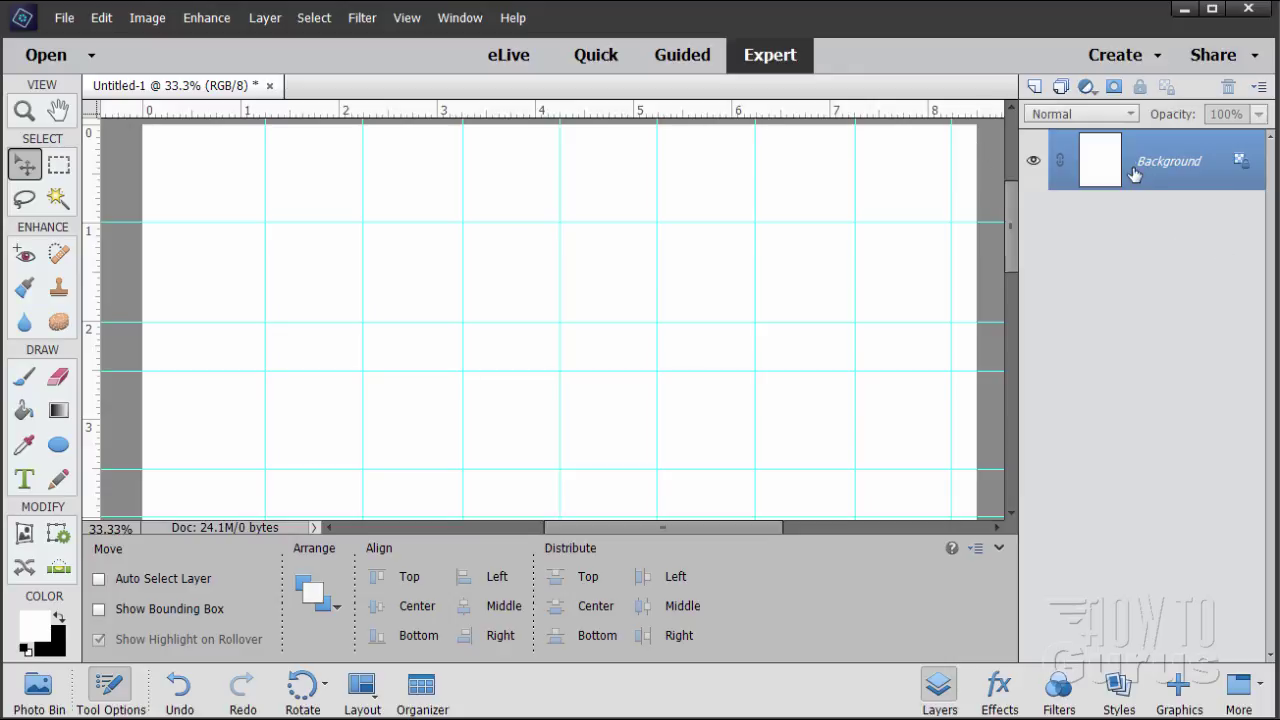
{"action": "left_click", "coordinate": [1034, 86]}
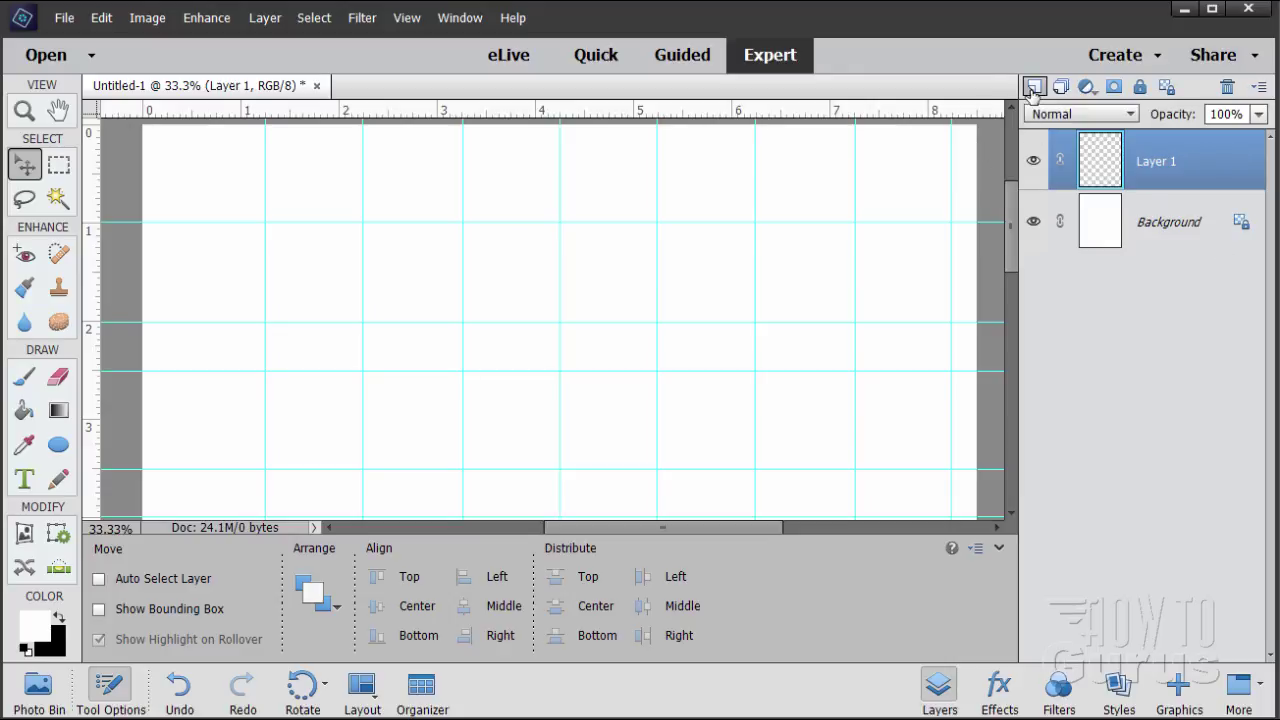
{"action": "double_click", "coordinate": [1160, 165]}
{"action": "type", "text": "swatches"}
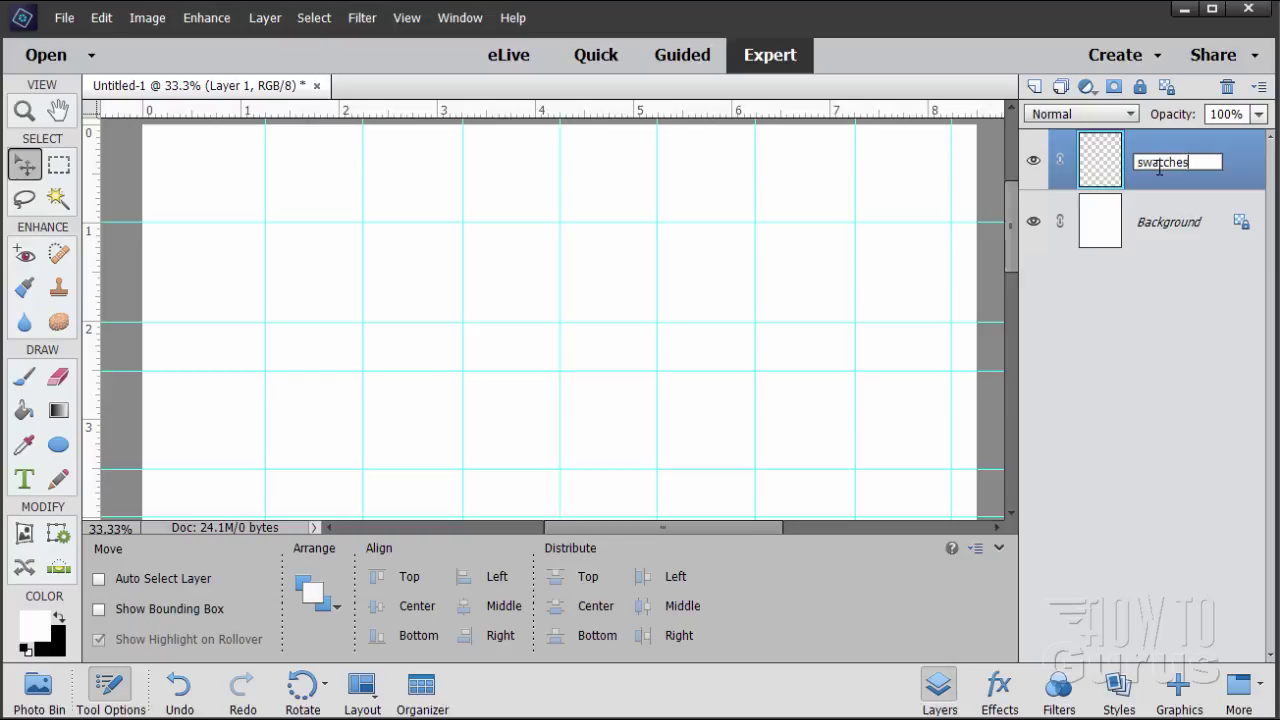
{"action": "key", "text": "Return"}
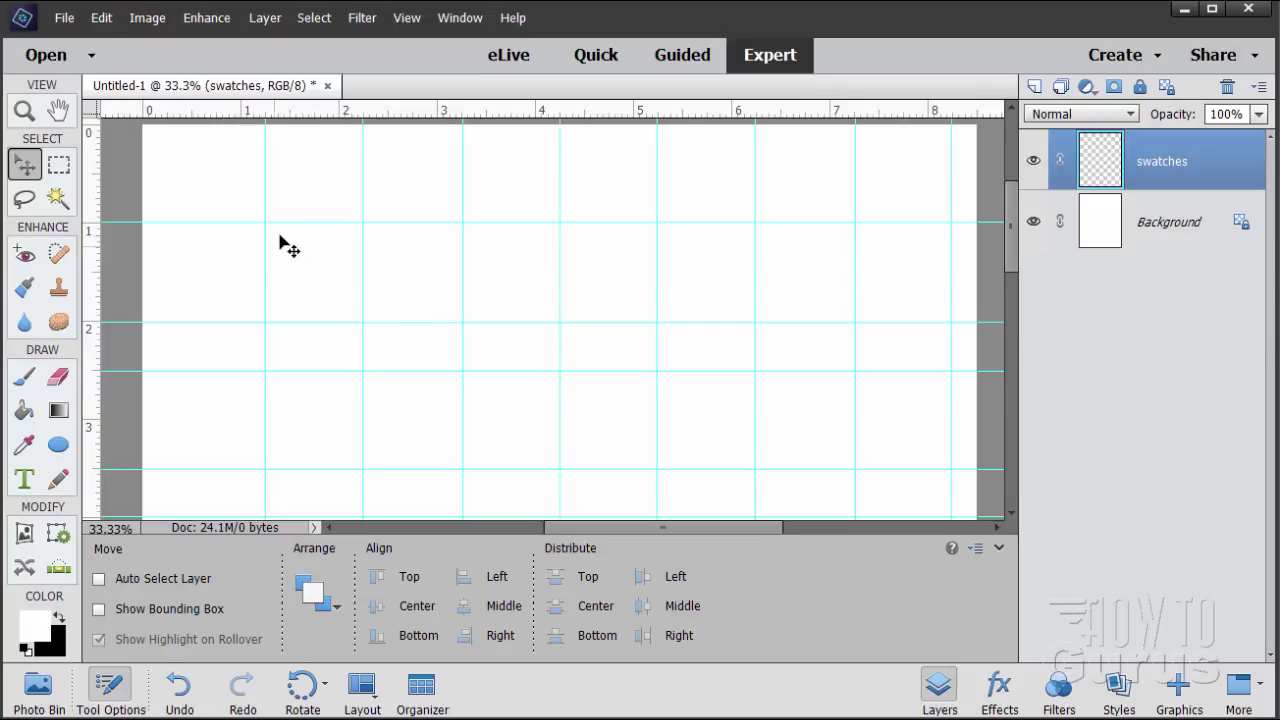
Show the Default Color Swatches panel, sized to ten columns and placed right of the page.
{"action": "left_click", "coordinate": [470, 24]}
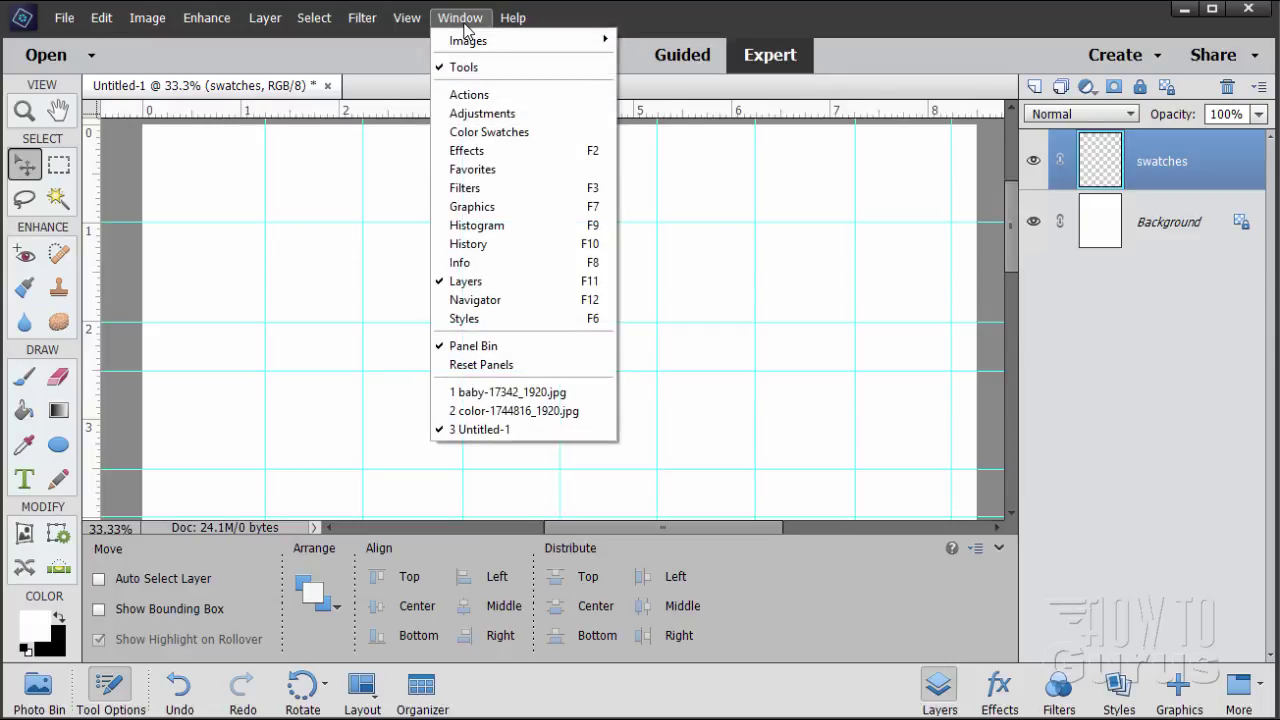
{"action": "left_click", "coordinate": [487, 133]}
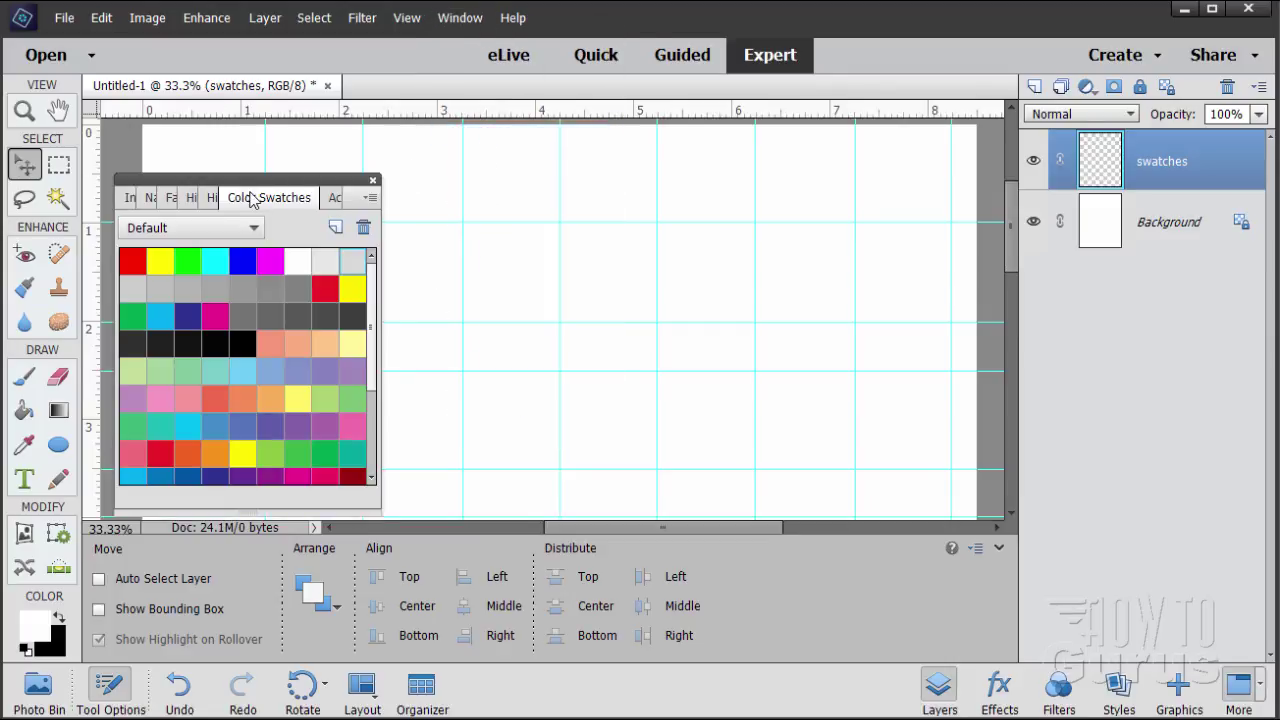
{"action": "left_click_drag", "start_coordinate": [250, 197], "coordinate": [979, 314]}
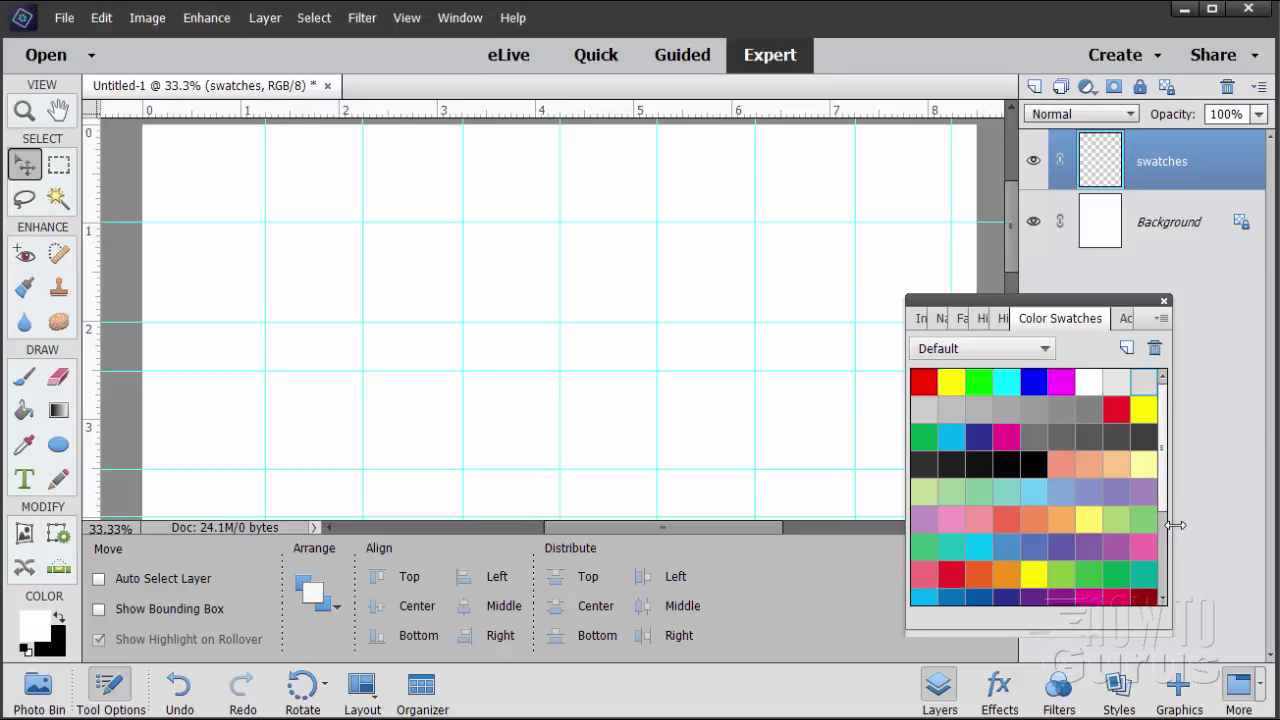
{"action": "left_click_drag", "start_coordinate": [1171, 526], "coordinate": [1244, 526]}
{"action": "left_click_drag", "start_coordinate": [1113, 310], "coordinate": [783, 304]}
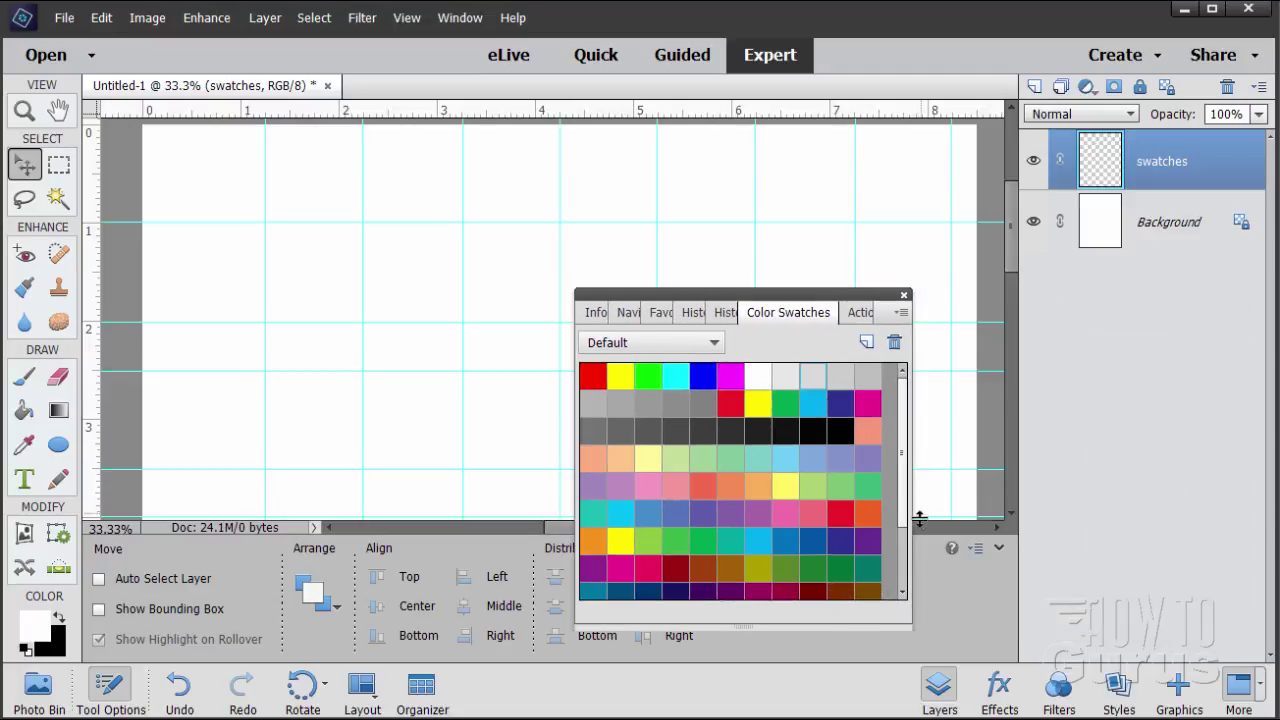
{"action": "left_click_drag", "start_coordinate": [915, 536], "coordinate": [942, 540]}
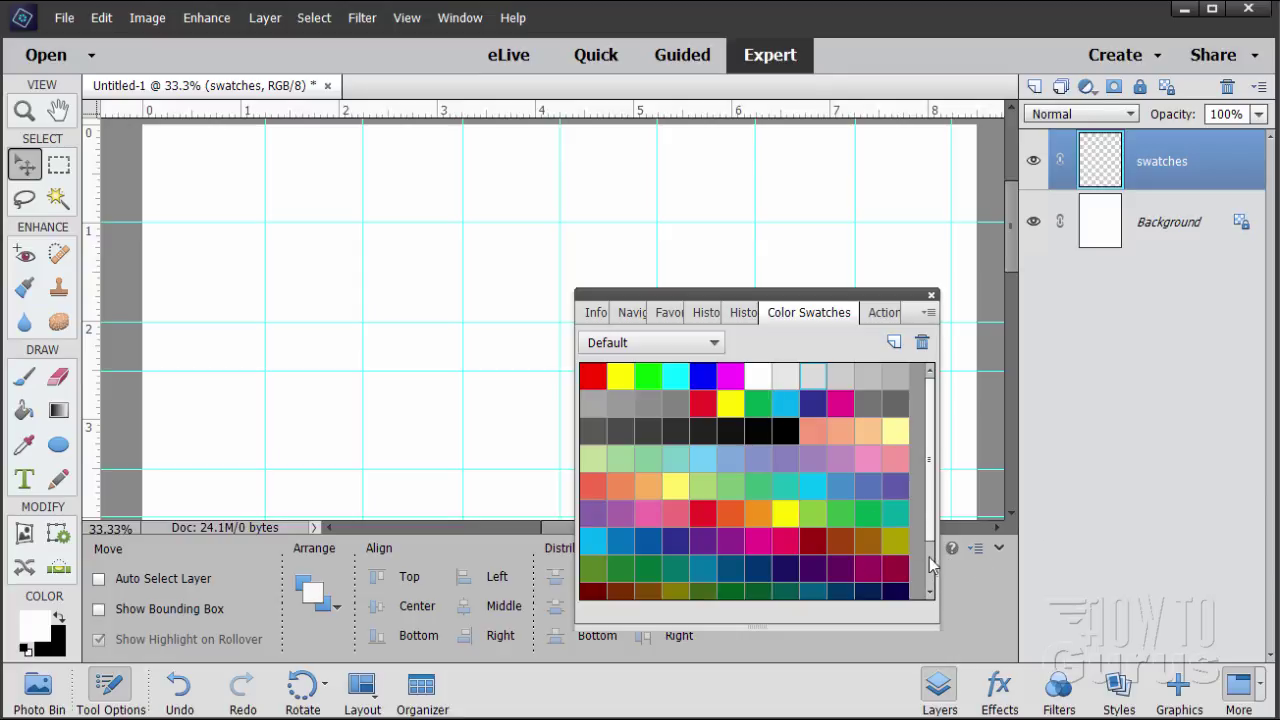
{"action": "left_click_drag", "start_coordinate": [940, 572], "coordinate": [869, 560]}
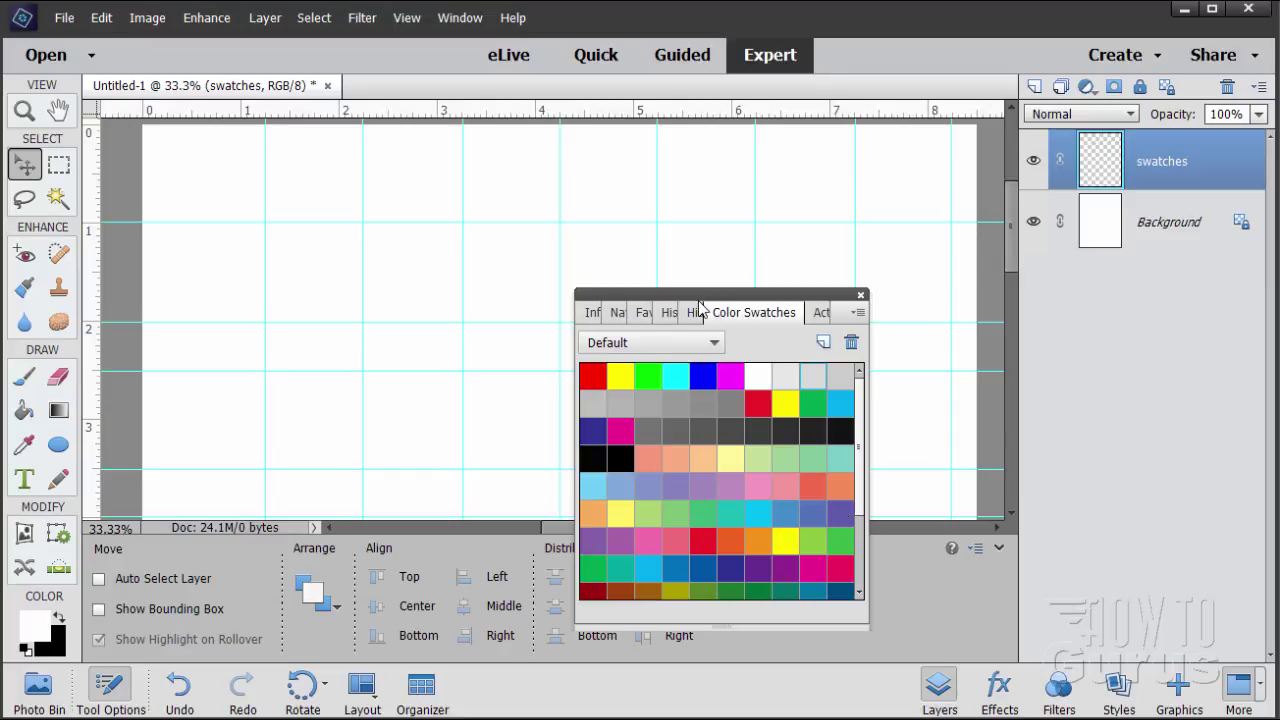
{"action": "left_click_drag", "start_coordinate": [700, 307], "coordinate": [1036, 320]}
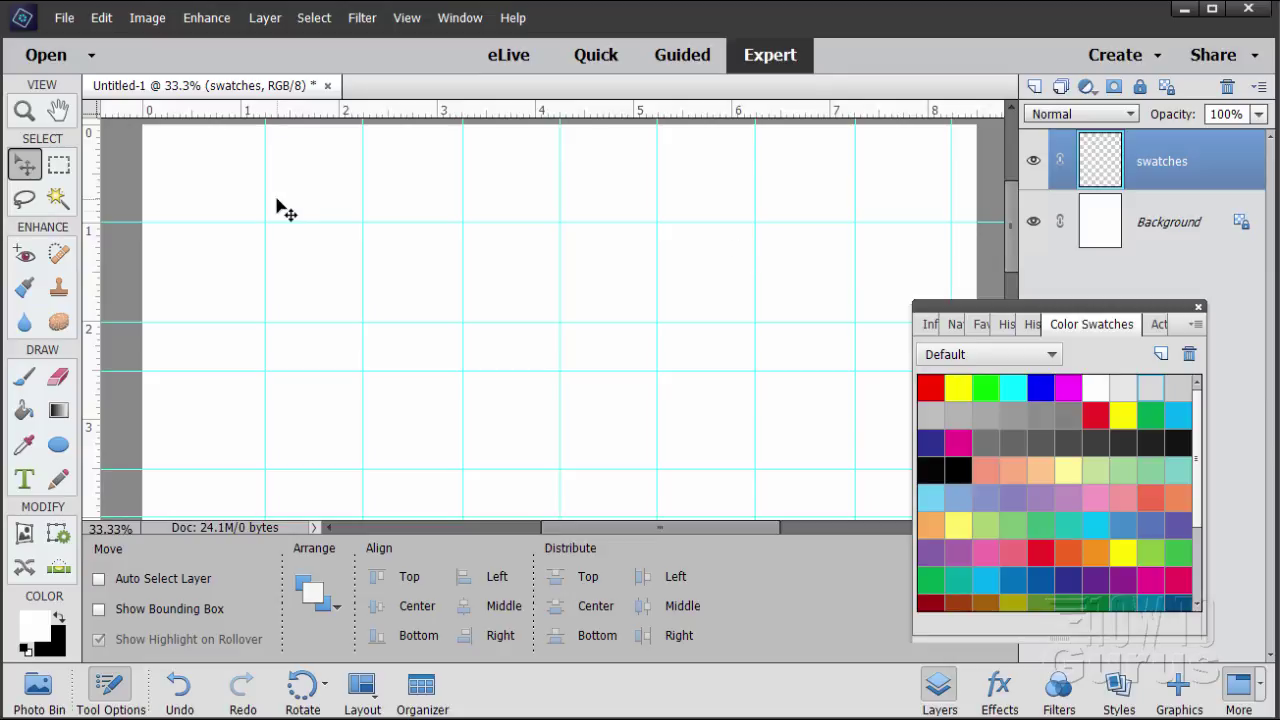
Fill the first grid cell with red using a marquee and the Paint Bucket, then deselect.
{"action": "left_click", "coordinate": [60, 166]}
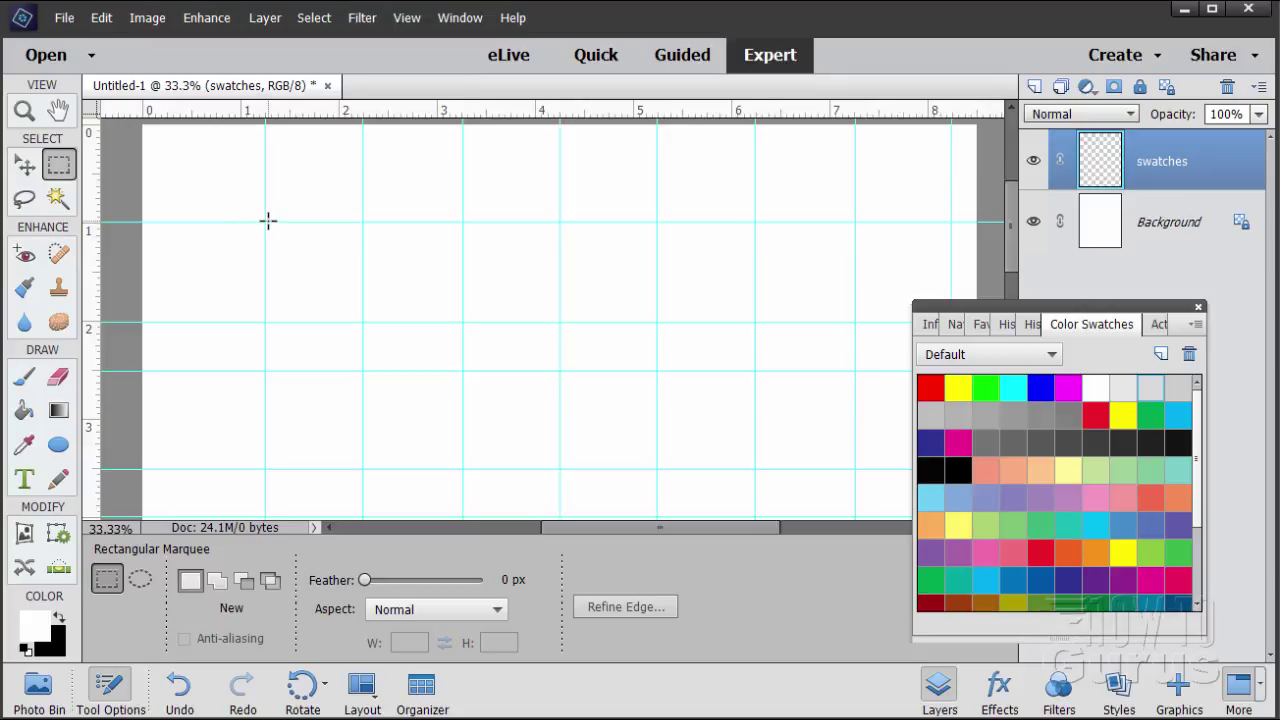
{"action": "left_click_drag", "start_coordinate": [265, 221], "coordinate": [358, 321]}
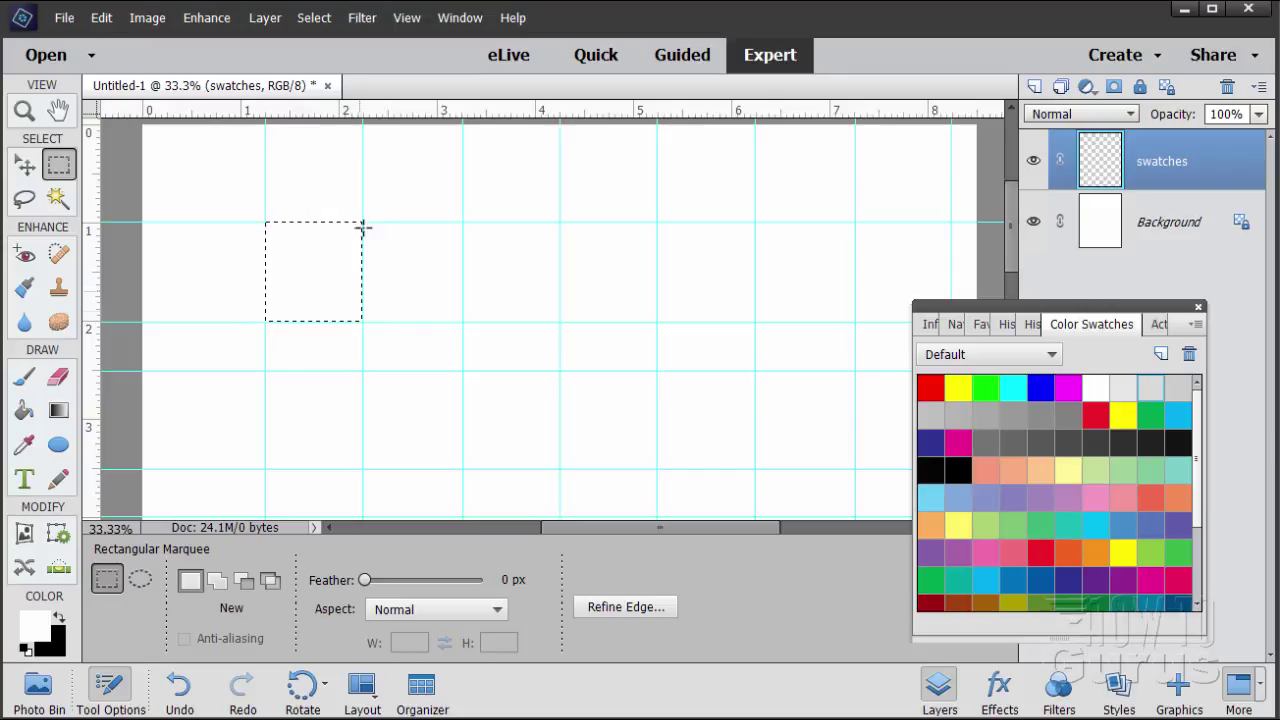
{"action": "left_click", "coordinate": [27, 411]}
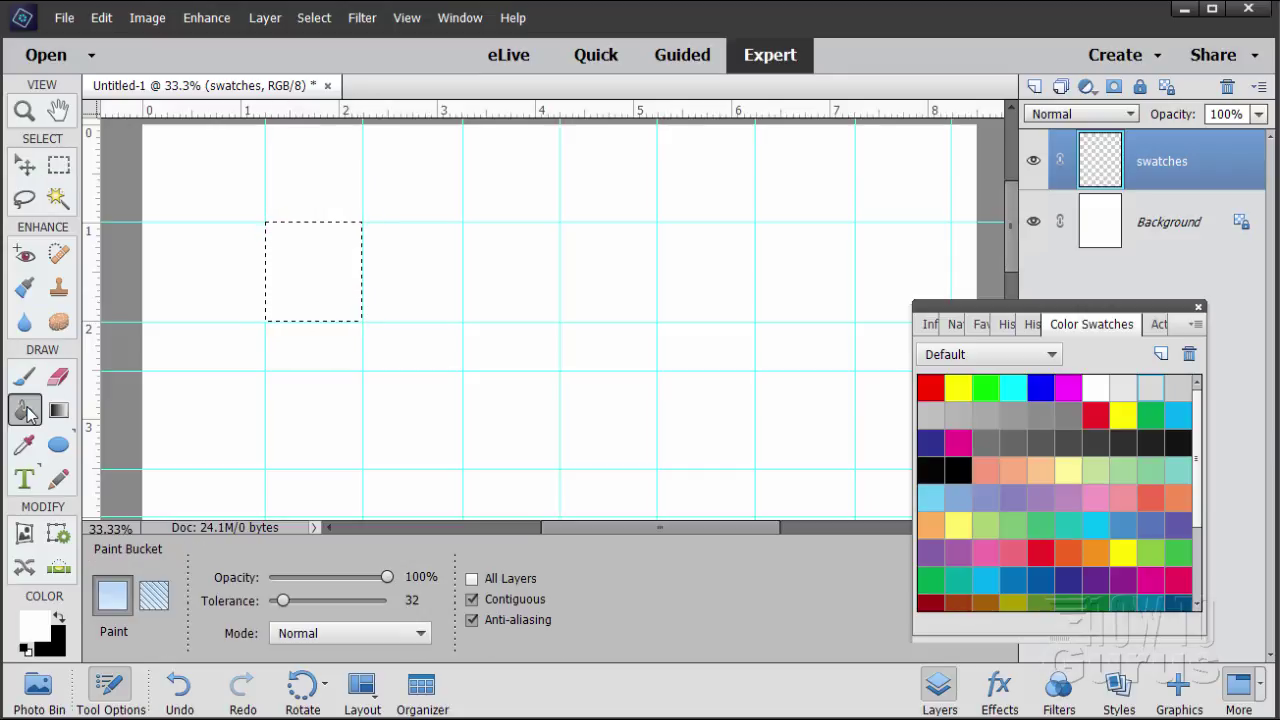
{"action": "left_click", "coordinate": [930, 387]}
{"action": "left_click", "coordinate": [310, 280]}
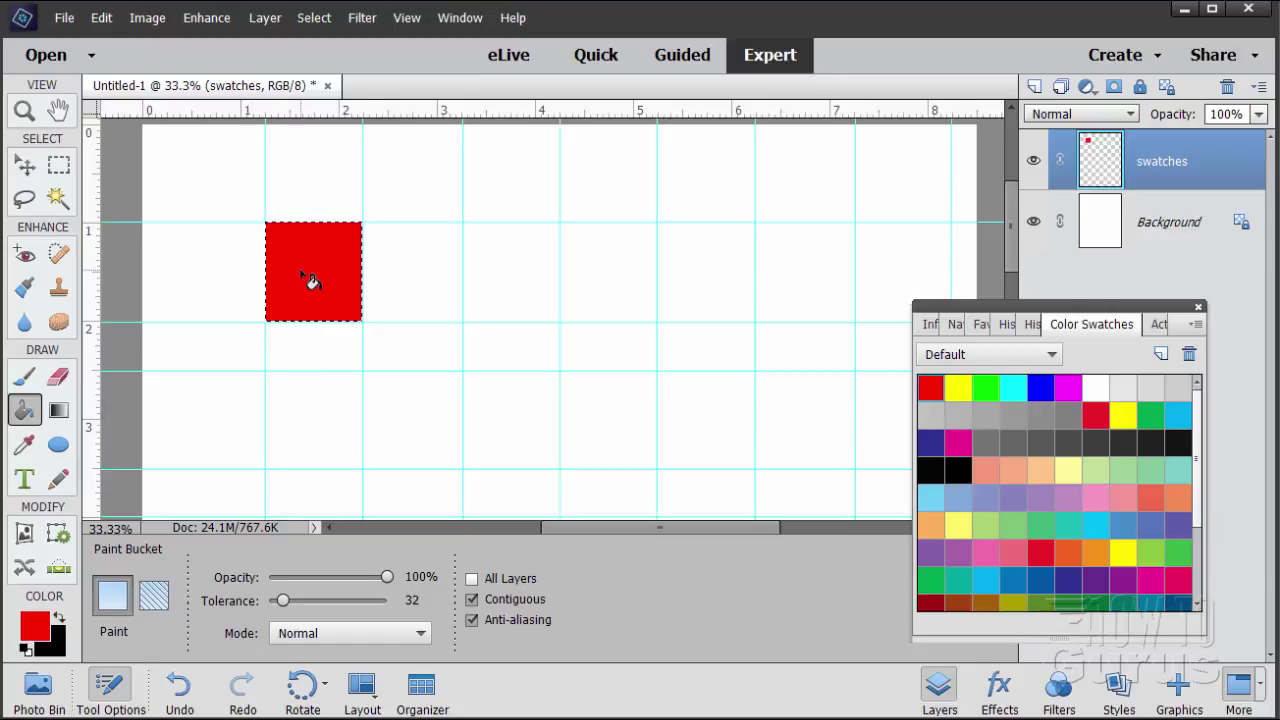
{"action": "left_click", "coordinate": [314, 18]}
{"action": "left_click", "coordinate": [322, 62]}
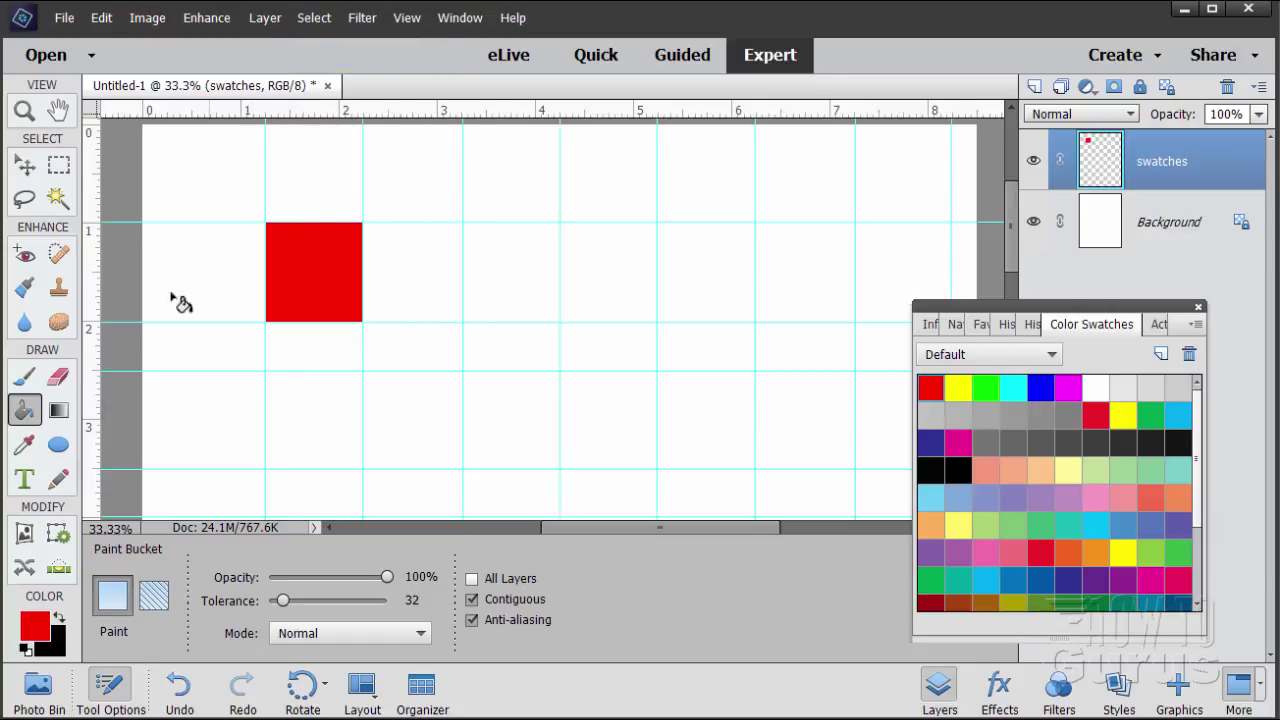
Fill the next grid cell with yellow and deselect.
{"action": "left_click", "coordinate": [60, 165]}
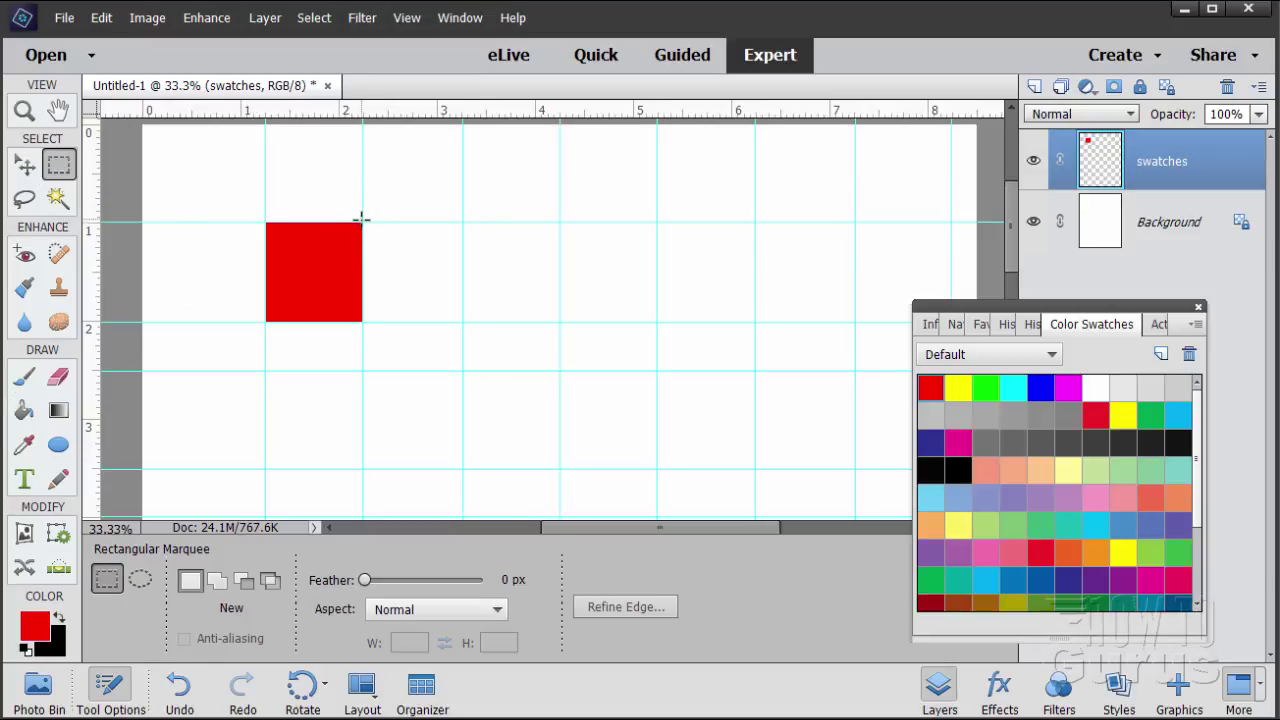
{"action": "left_click_drag", "start_coordinate": [364, 222], "coordinate": [465, 324]}
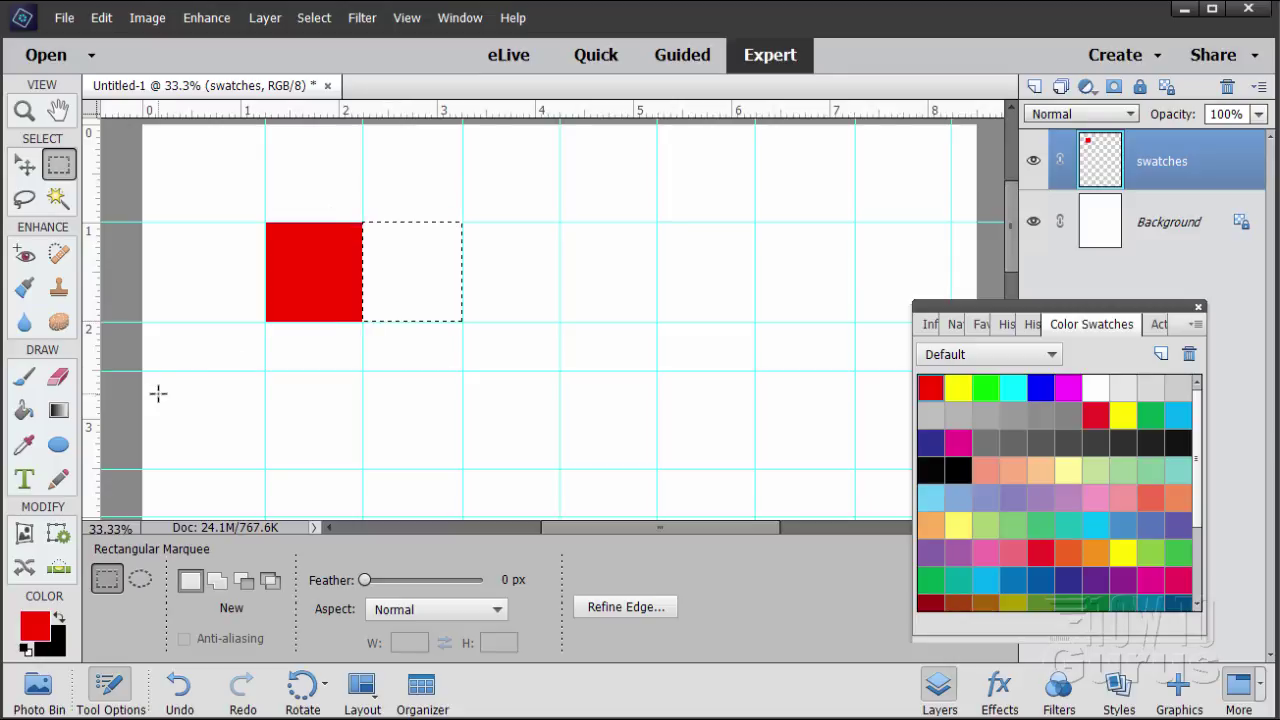
{"action": "left_click", "coordinate": [24, 410]}
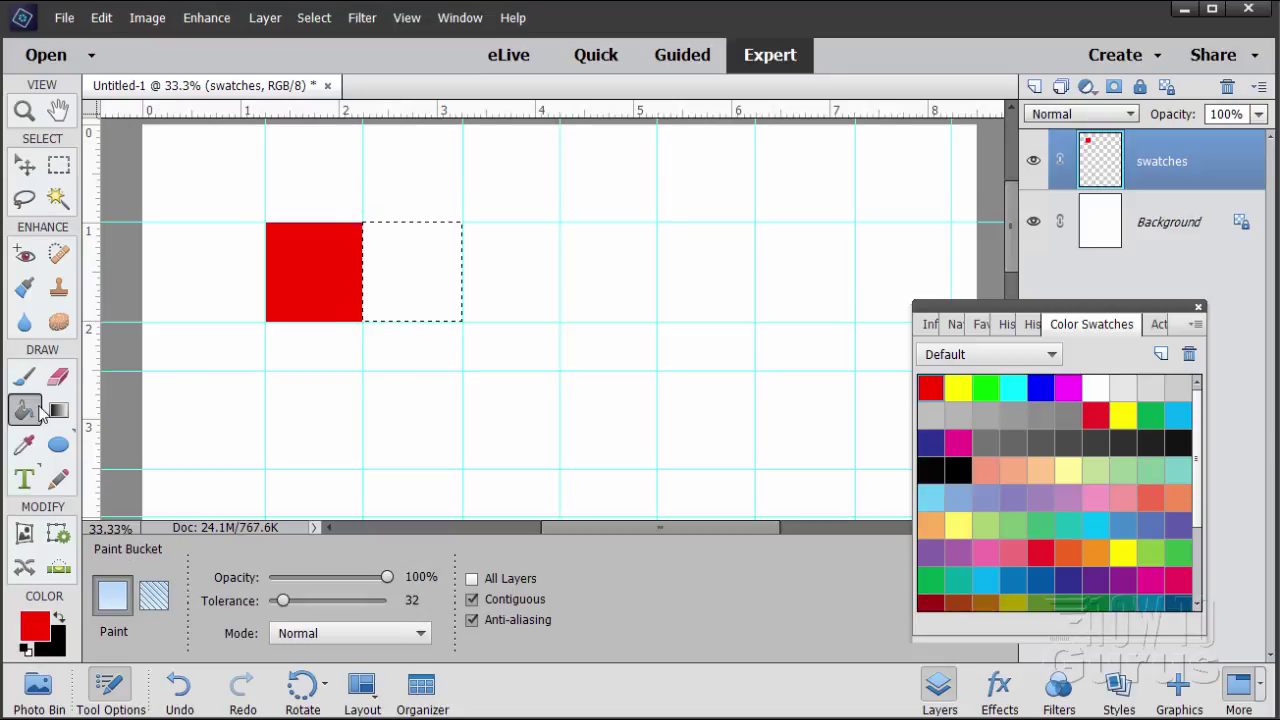
{"action": "left_click", "coordinate": [958, 387]}
{"action": "left_click", "coordinate": [455, 297]}
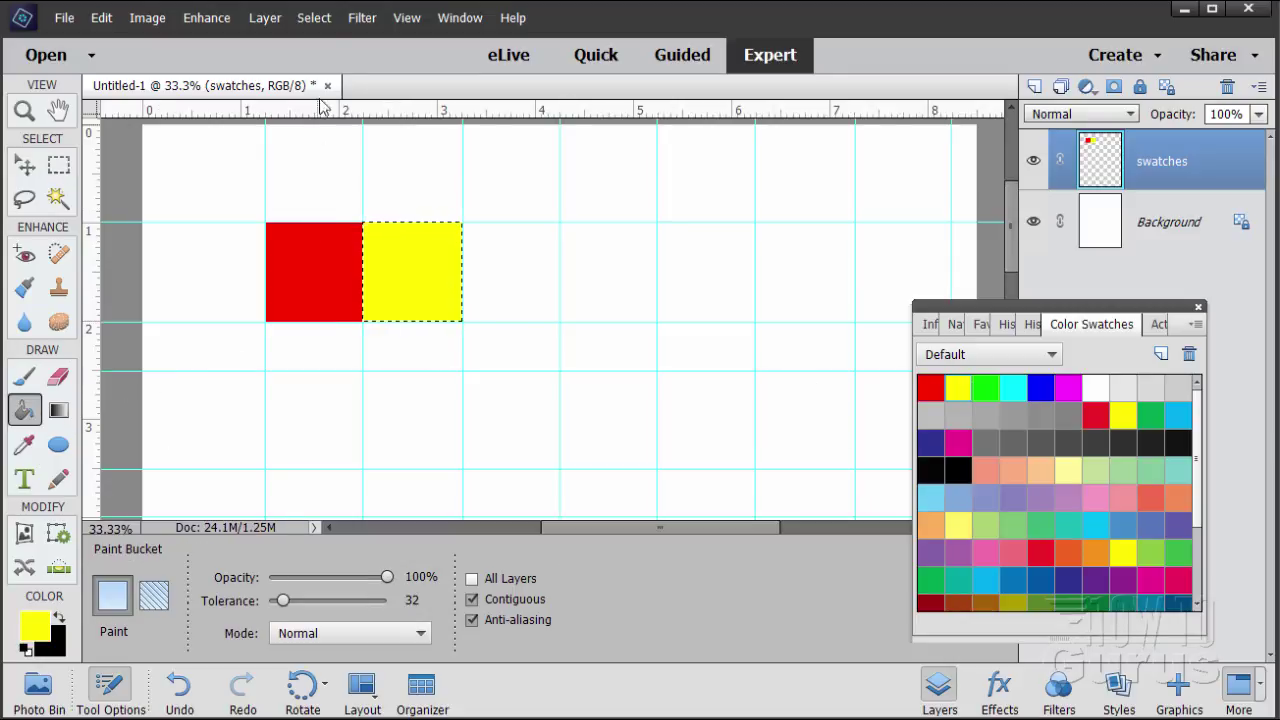
{"action": "left_click", "coordinate": [314, 18]}
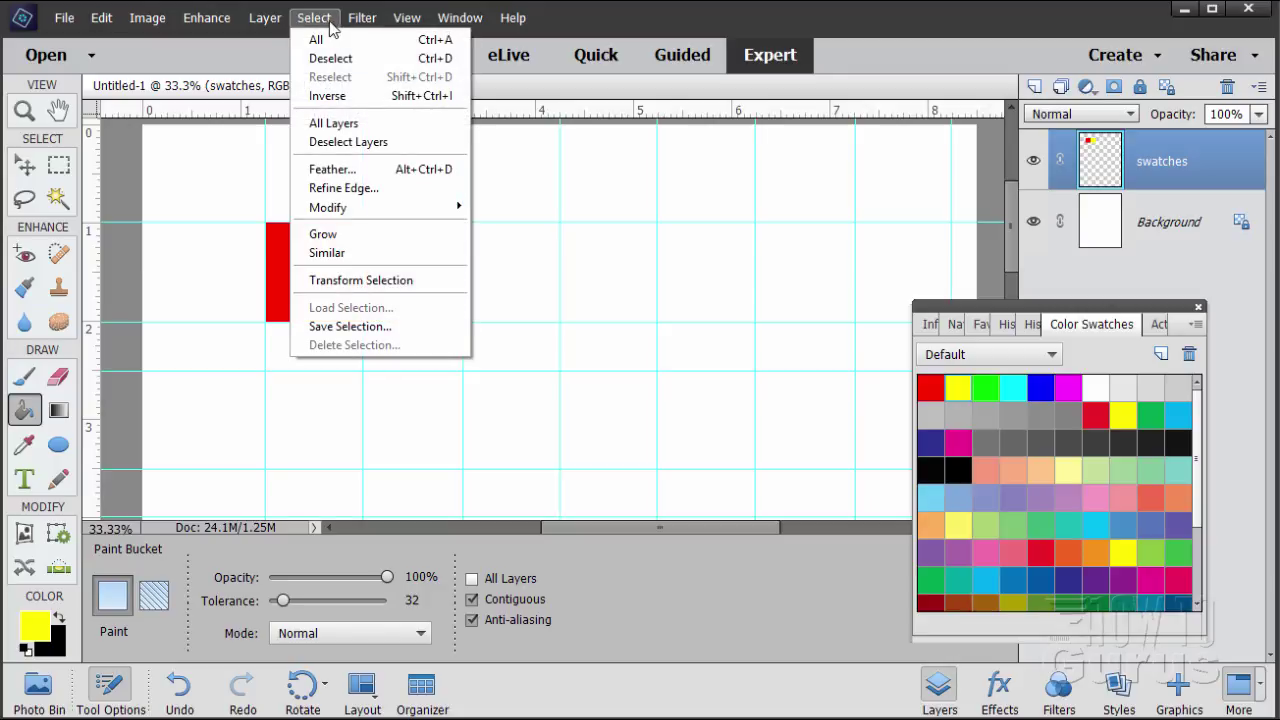
{"action": "left_click", "coordinate": [326, 58]}
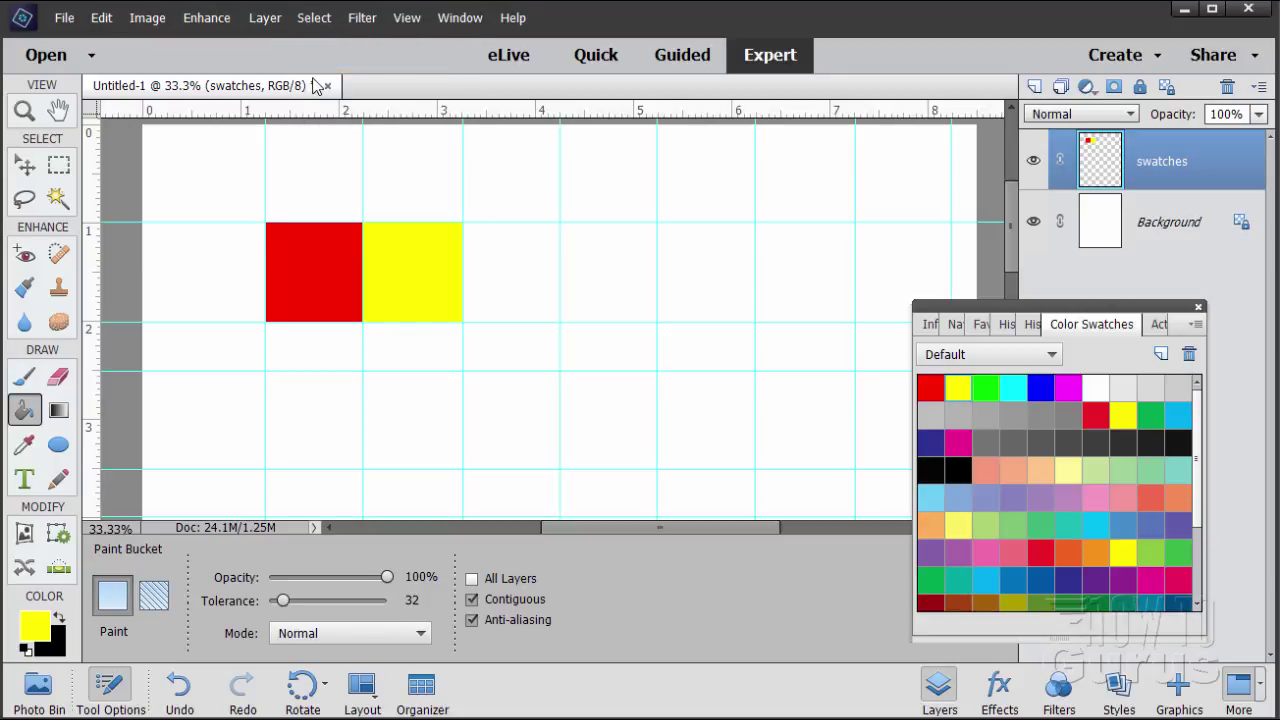
Fill the cell right of the yellow square with green and deselect.
{"action": "left_click", "coordinate": [57, 168]}
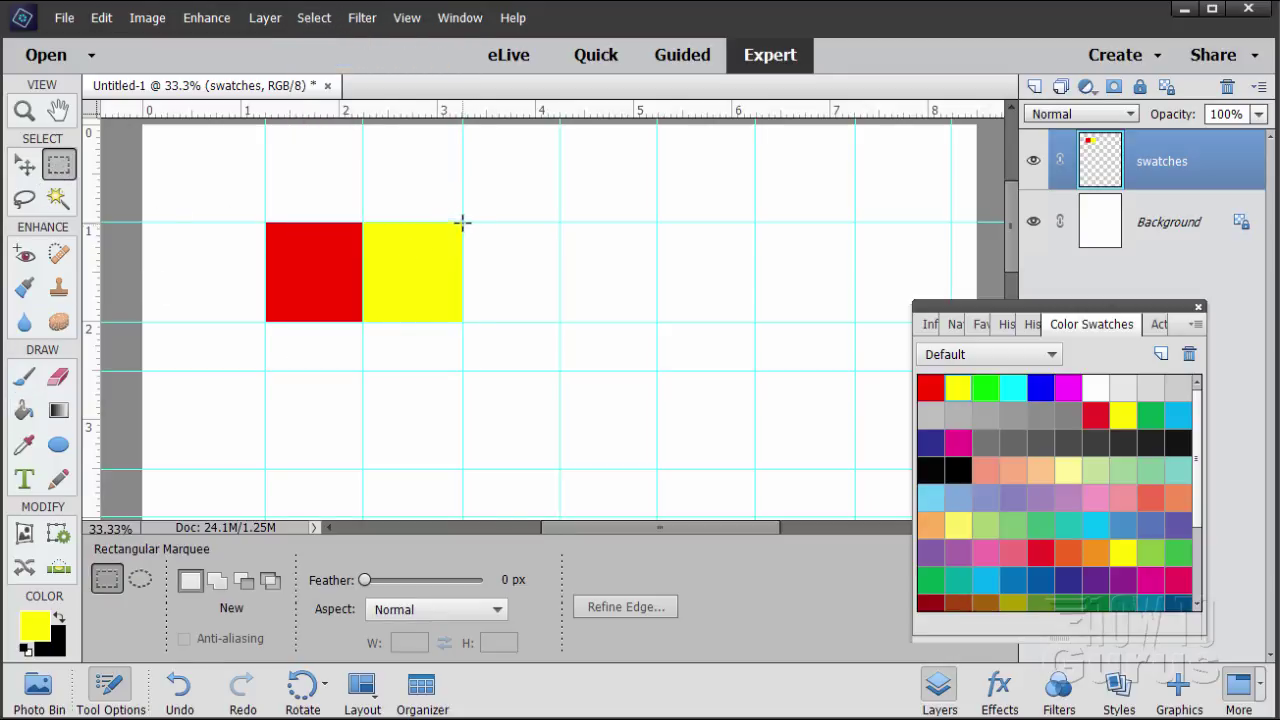
{"action": "left_click_drag", "start_coordinate": [465, 222], "coordinate": [560, 321]}
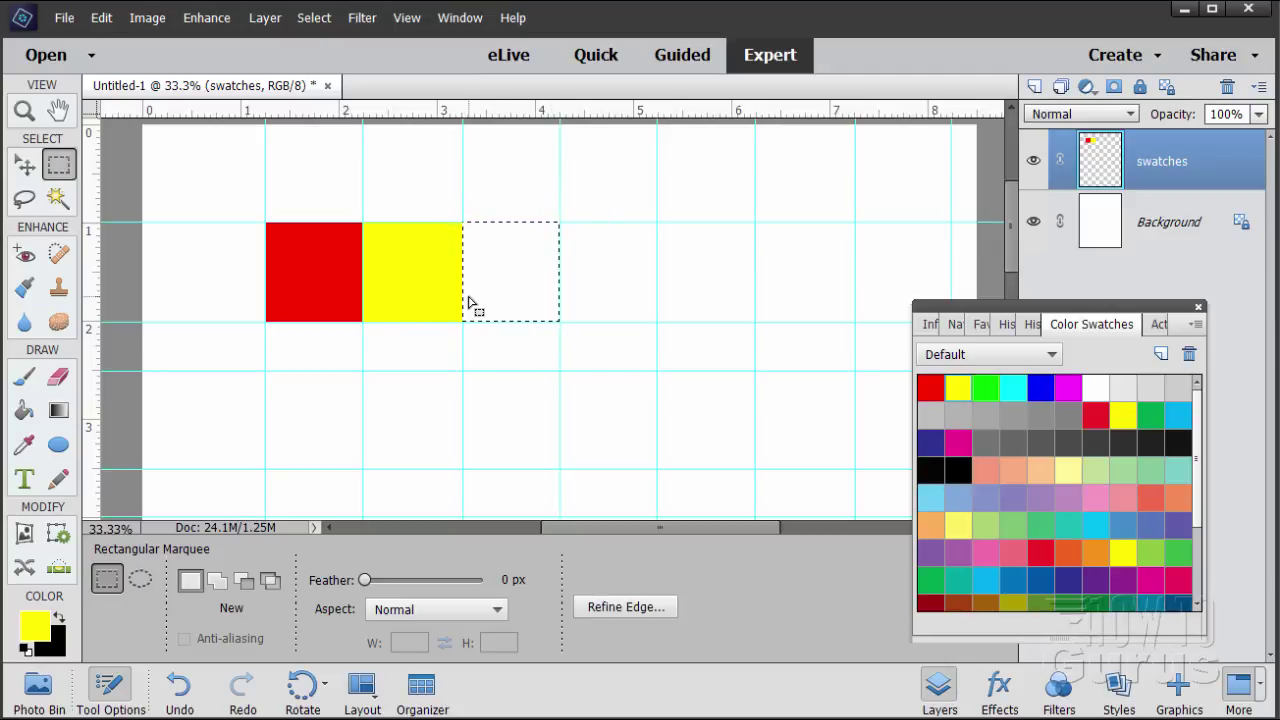
{"action": "left_click", "coordinate": [24, 410]}
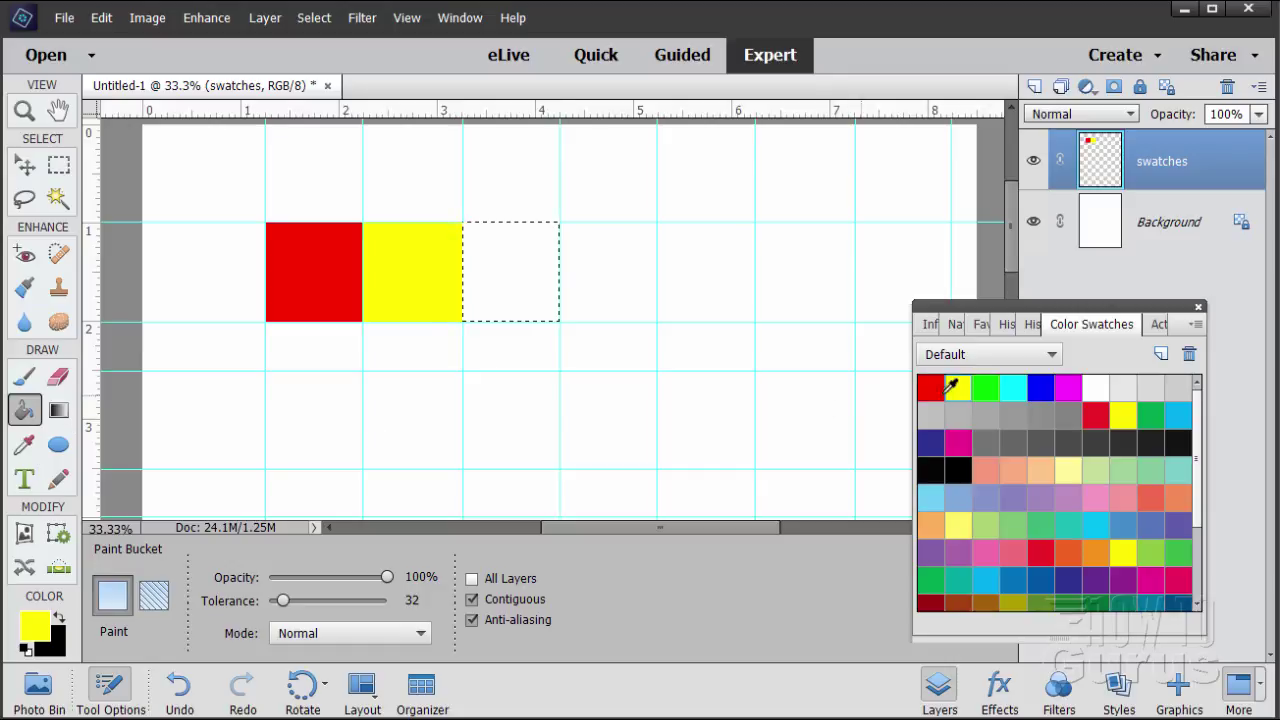
{"action": "left_click", "coordinate": [984, 390]}
{"action": "left_click", "coordinate": [510, 270]}
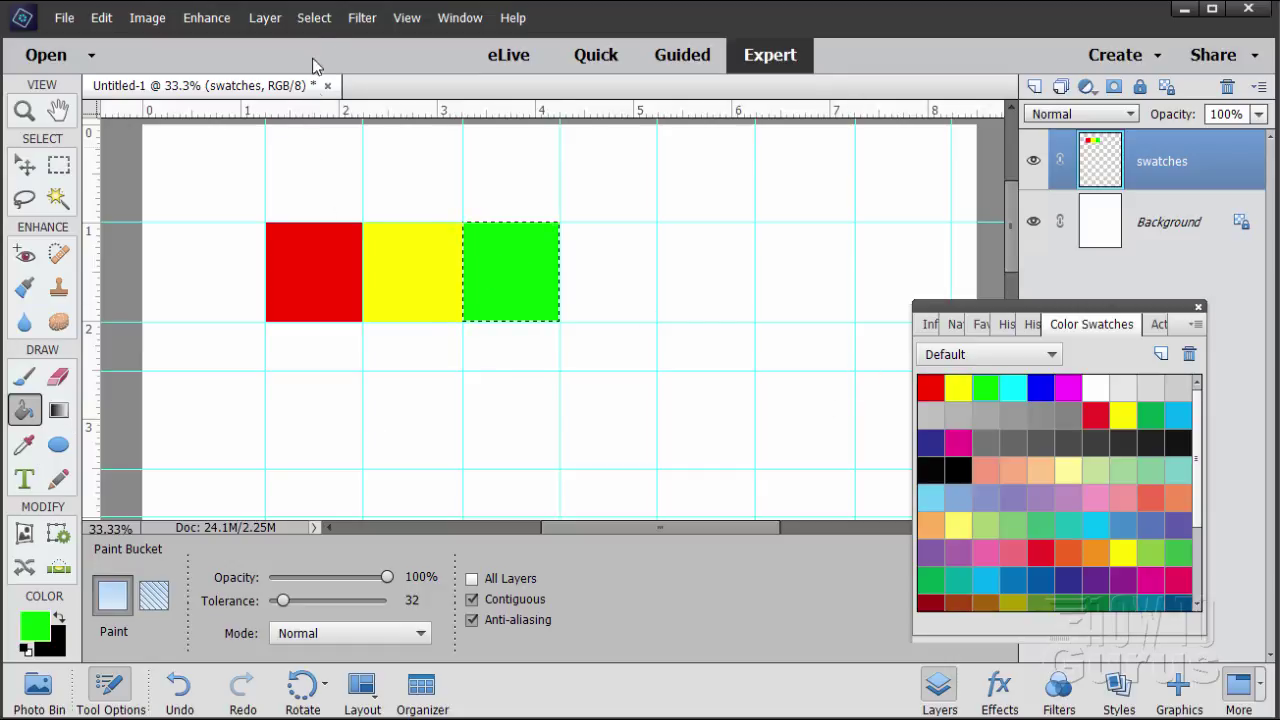
{"action": "left_click", "coordinate": [315, 18]}
{"action": "left_click", "coordinate": [330, 58]}
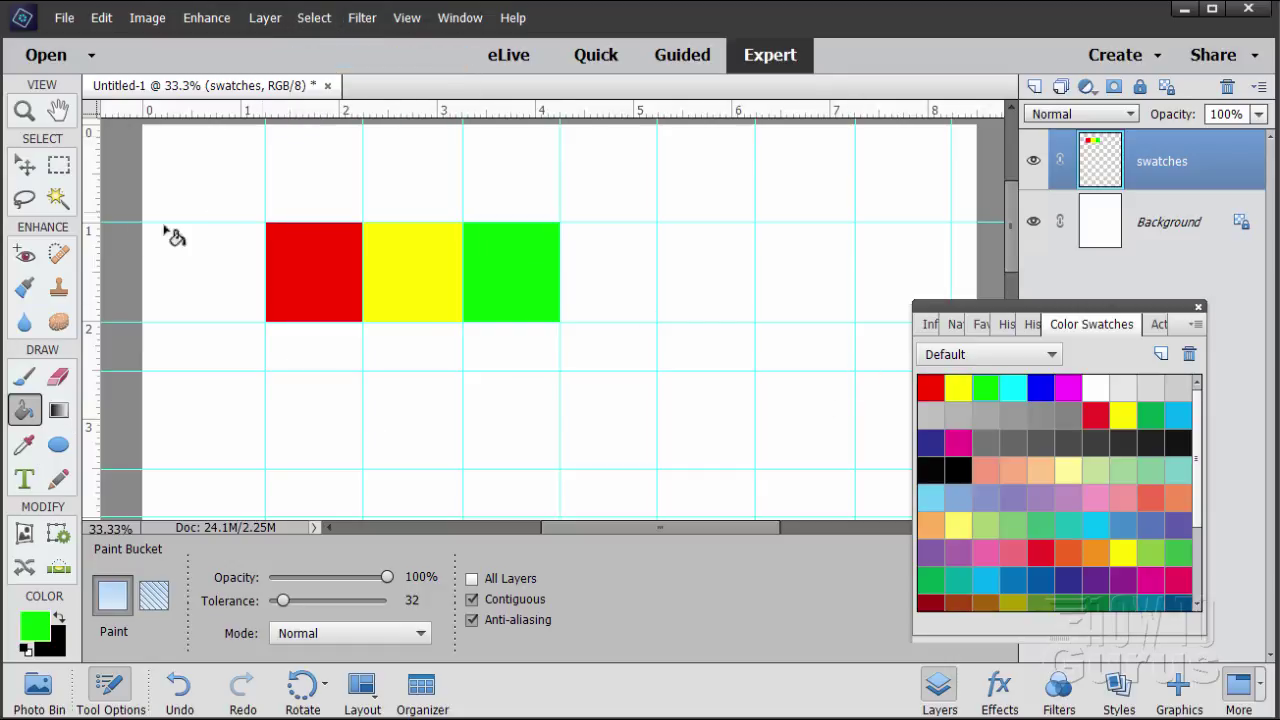
Fill the cell right of the green square with cyan and deselect.
{"action": "left_click", "coordinate": [58, 162]}
{"action": "left_click_drag", "start_coordinate": [561, 223], "coordinate": [655, 320]}
{"action": "left_click", "coordinate": [32, 418]}
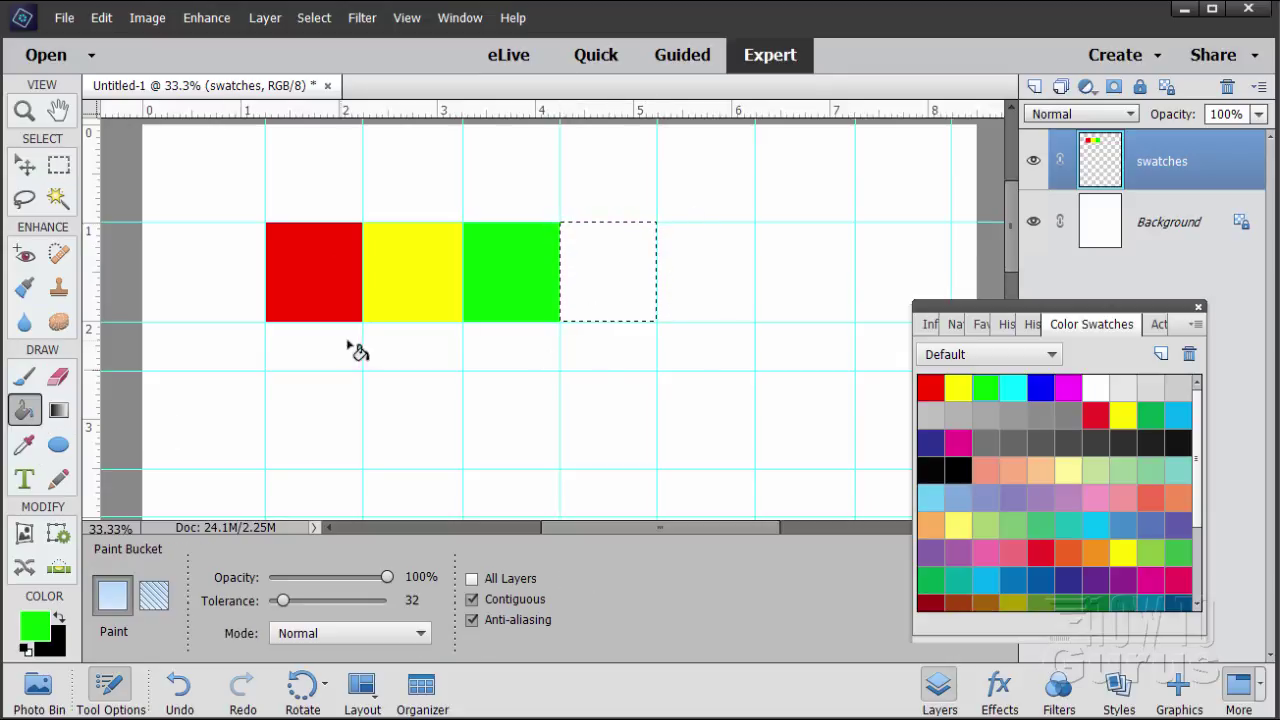
{"action": "left_click", "coordinate": [1010, 389]}
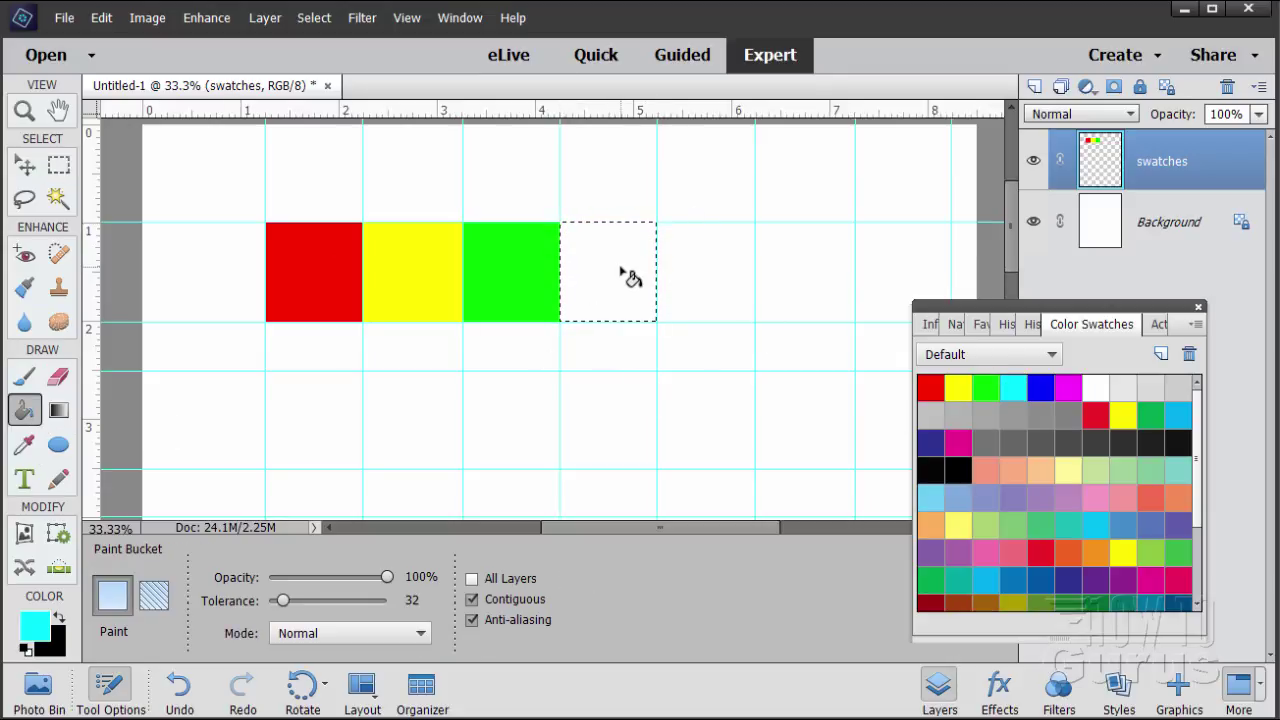
{"action": "left_click", "coordinate": [624, 272]}
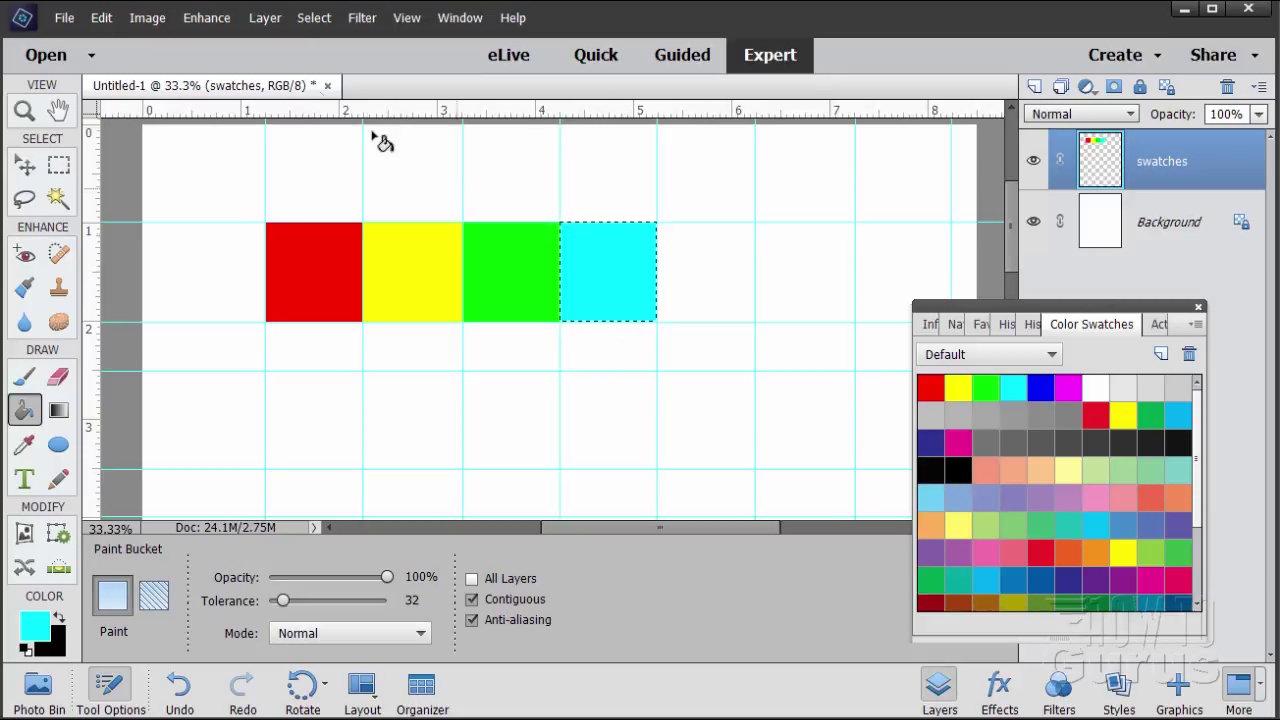
{"action": "left_click", "coordinate": [313, 17]}
{"action": "left_click", "coordinate": [338, 59]}
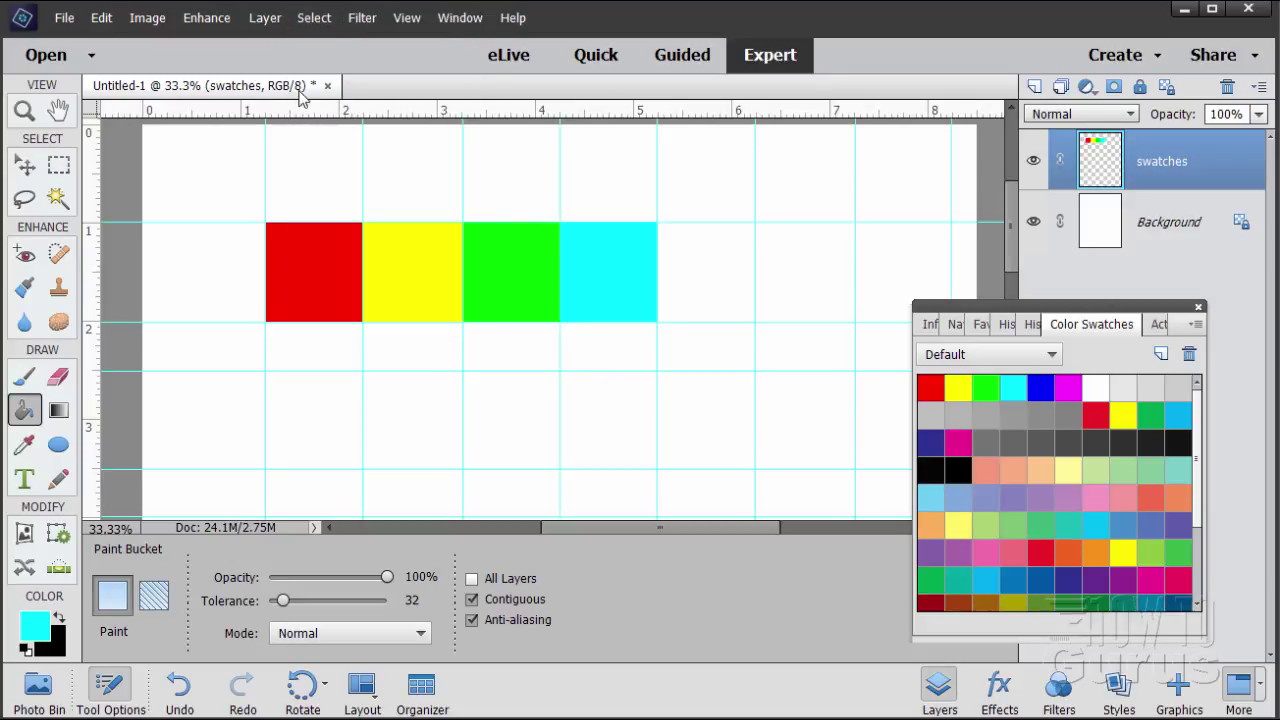
Fill the cell right of the cyan square with blue and deselect.
{"action": "left_click", "coordinate": [56, 170]}
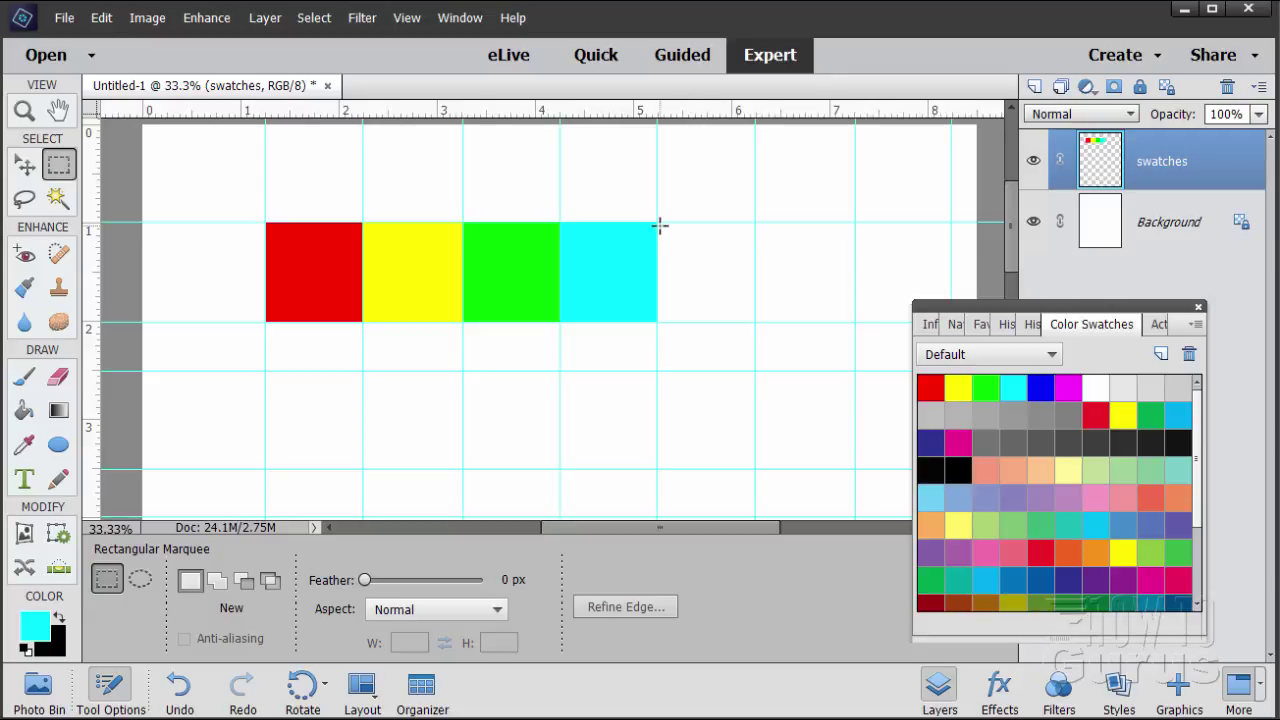
{"action": "left_click_drag", "start_coordinate": [659, 224], "coordinate": [755, 321]}
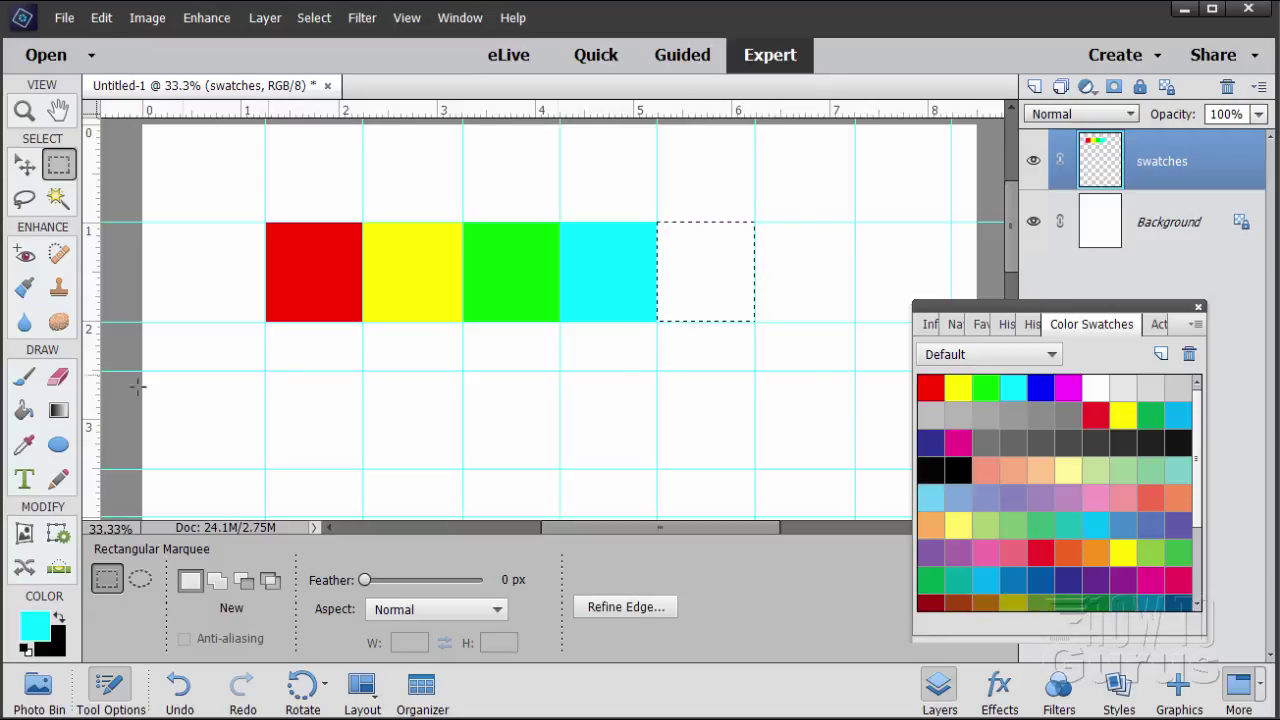
{"action": "left_click", "coordinate": [24, 410]}
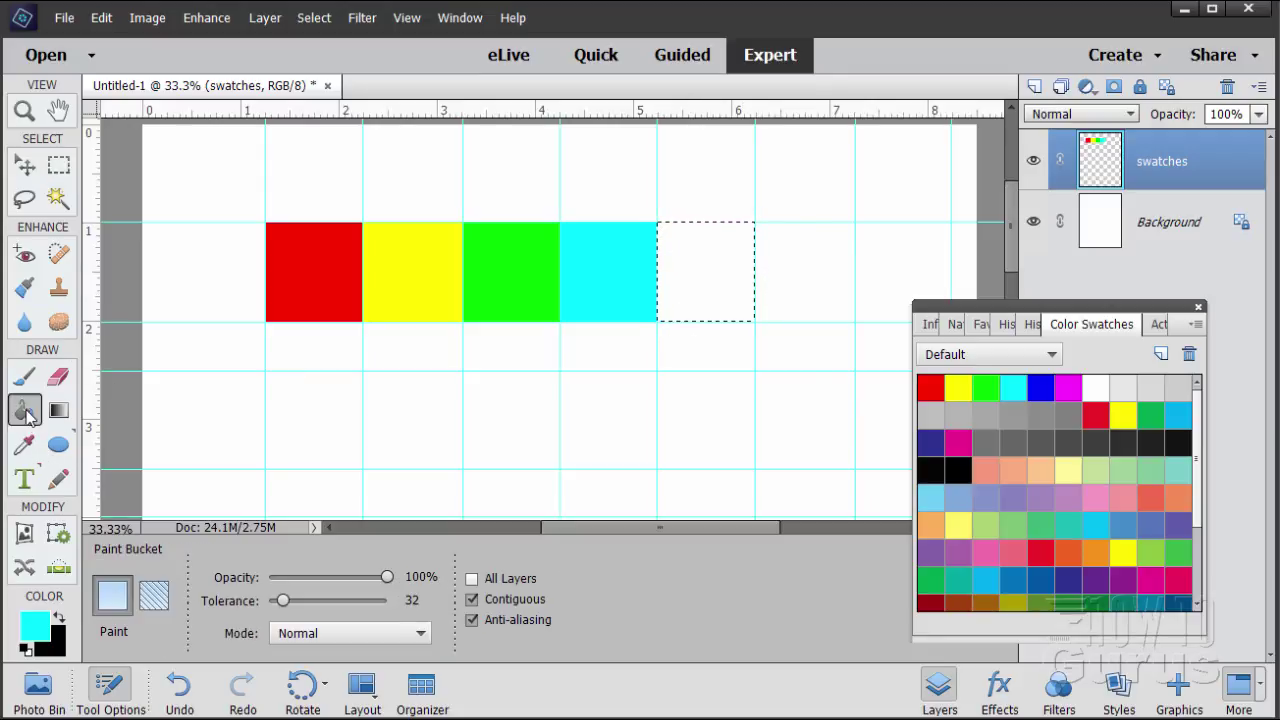
{"action": "left_click", "coordinate": [1045, 388]}
{"action": "left_click", "coordinate": [712, 310]}
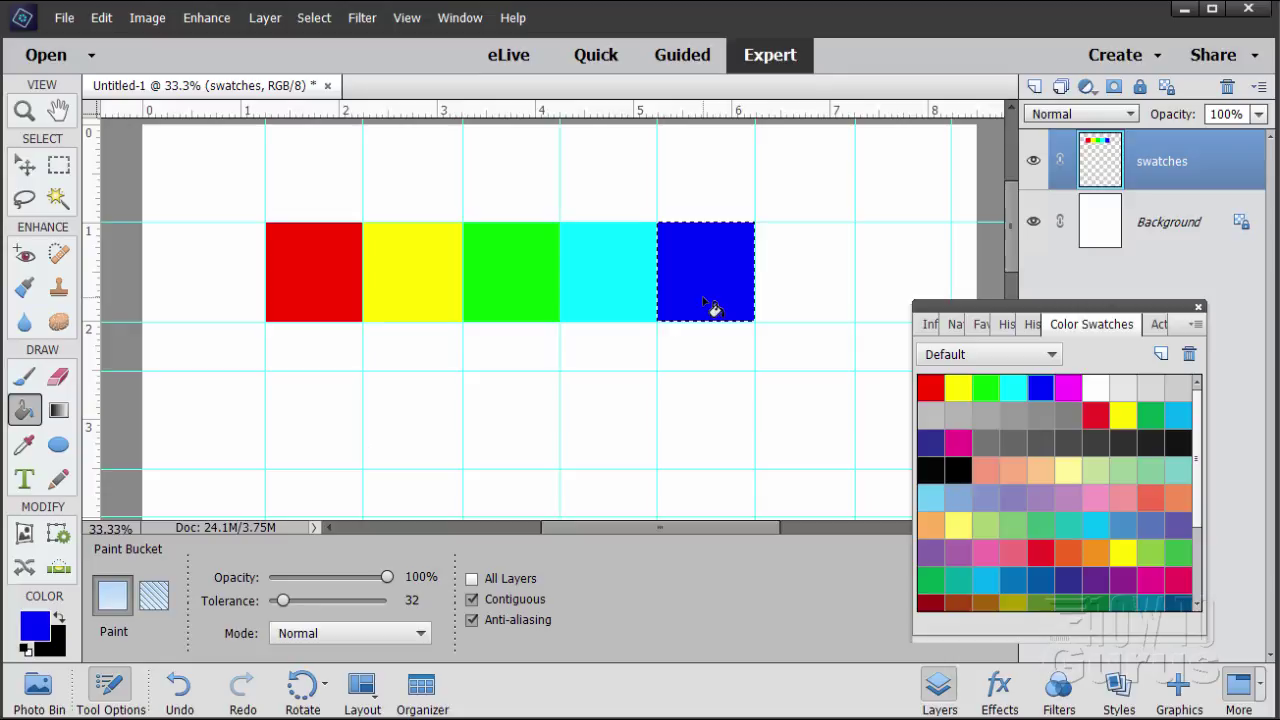
{"action": "left_click", "coordinate": [315, 18]}
{"action": "left_click", "coordinate": [345, 57]}
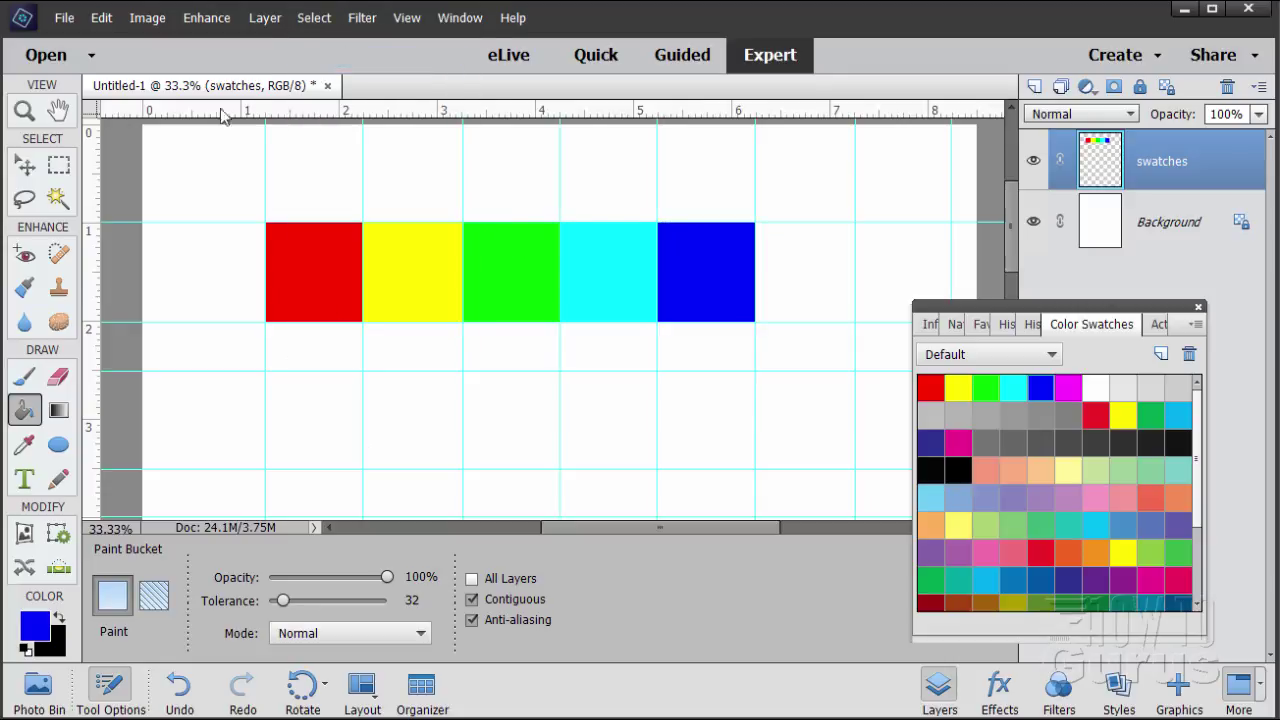
Fill the cell right of the blue square with magenta and deselect.
{"action": "left_click", "coordinate": [60, 166]}
{"action": "left_click_drag", "start_coordinate": [757, 221], "coordinate": [854, 321]}
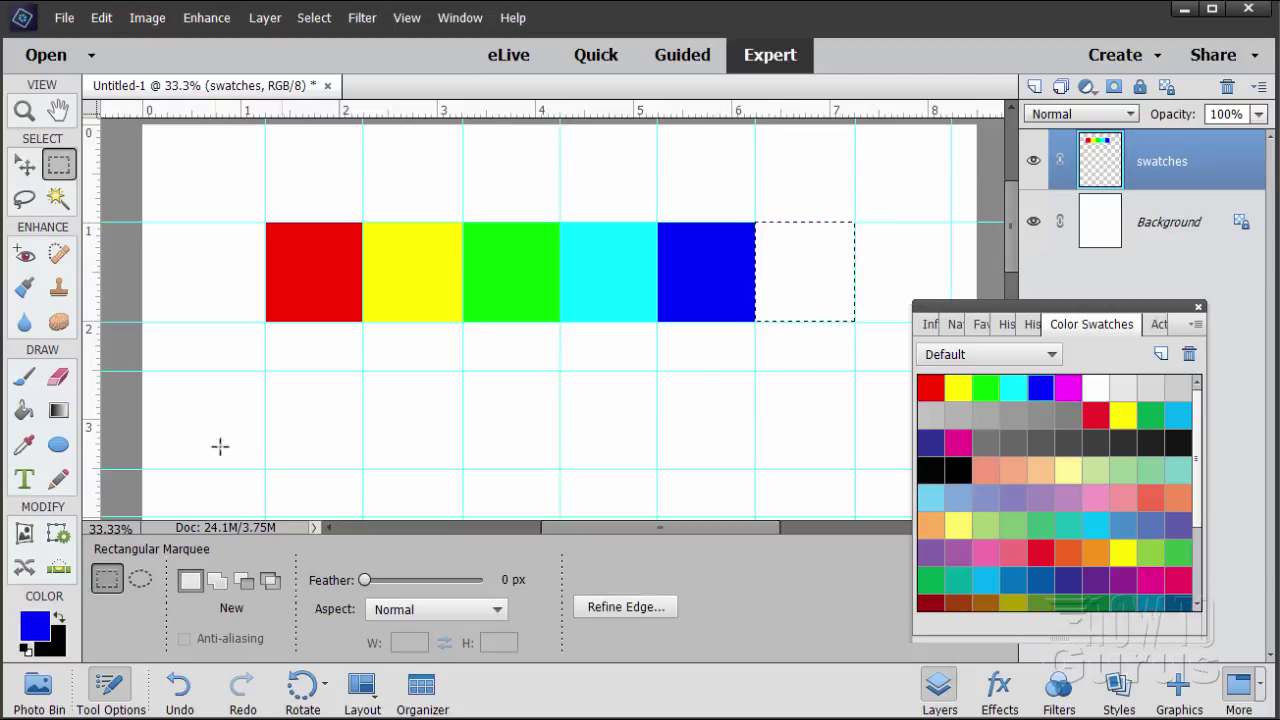
{"action": "left_click", "coordinate": [24, 410]}
{"action": "left_click", "coordinate": [1068, 387]}
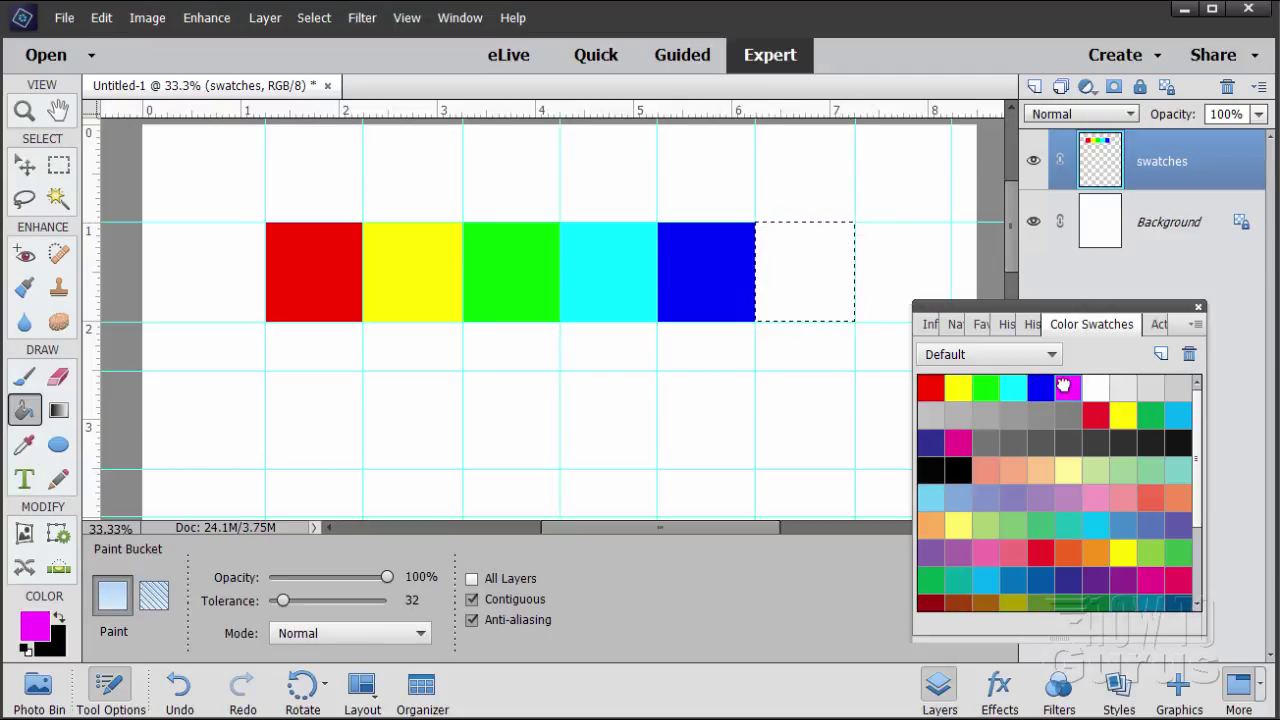
{"action": "left_click", "coordinate": [832, 303]}
{"action": "left_click", "coordinate": [322, 20]}
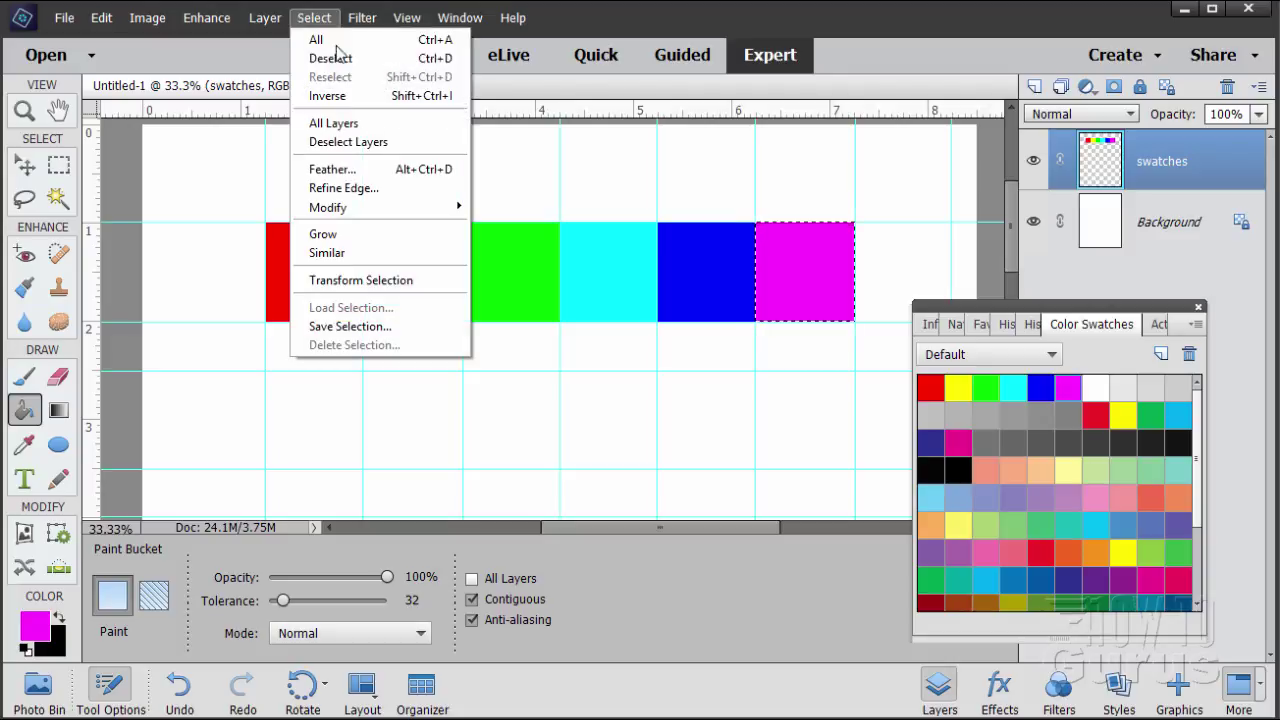
{"action": "left_click", "coordinate": [335, 55]}
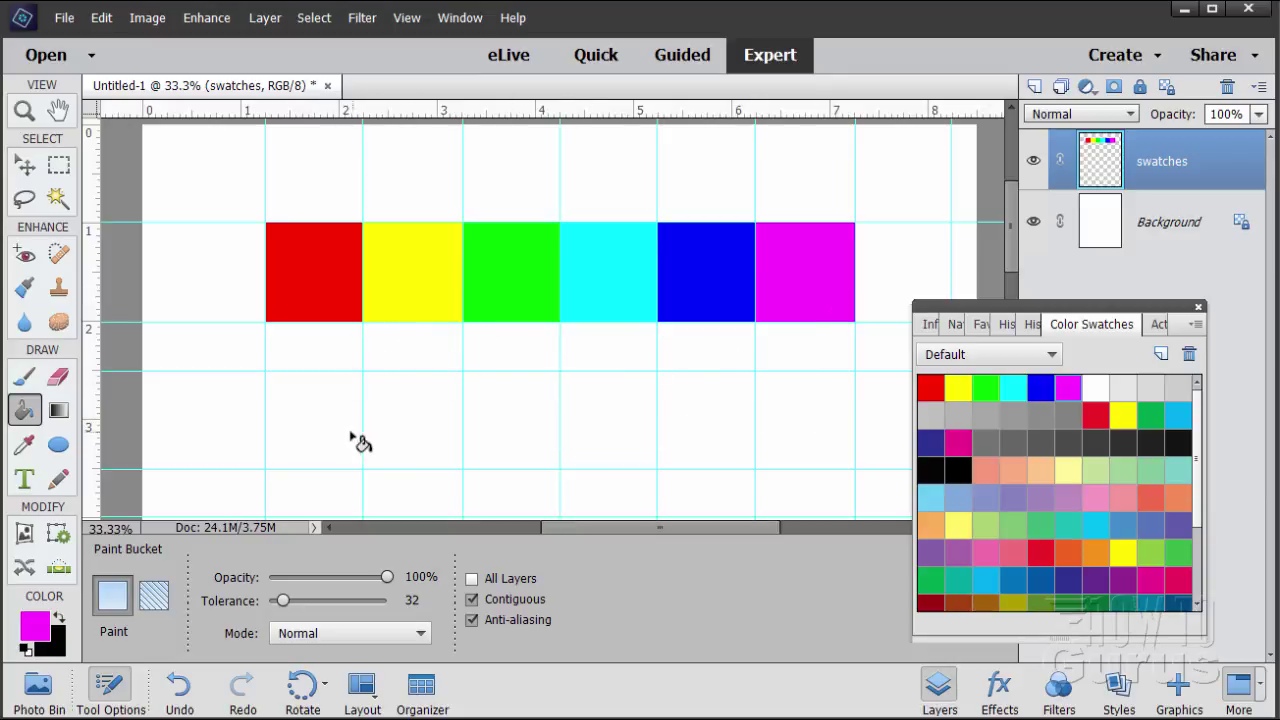
Fill the cell below the red square with a deeper crimson red, then deselect.
{"action": "left_click", "coordinate": [59, 166]}
{"action": "left_click_drag", "start_coordinate": [266, 370], "coordinate": [362, 468]}
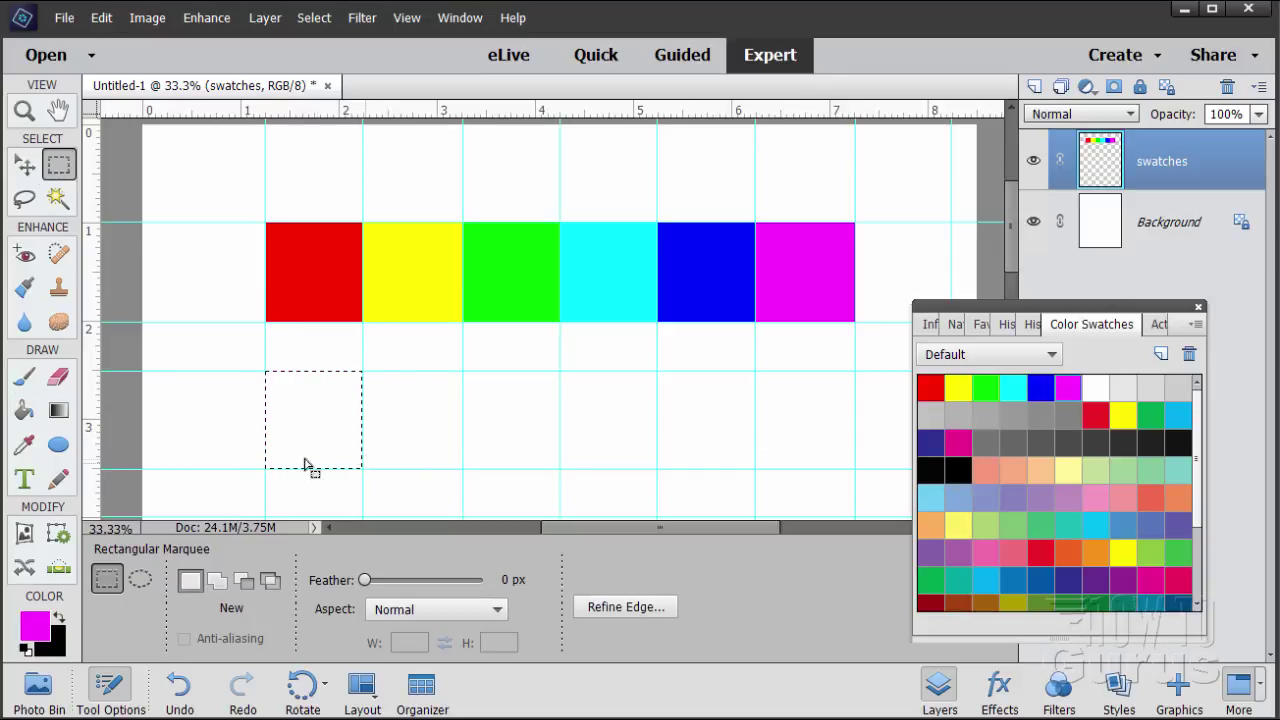
{"action": "left_click", "coordinate": [24, 410]}
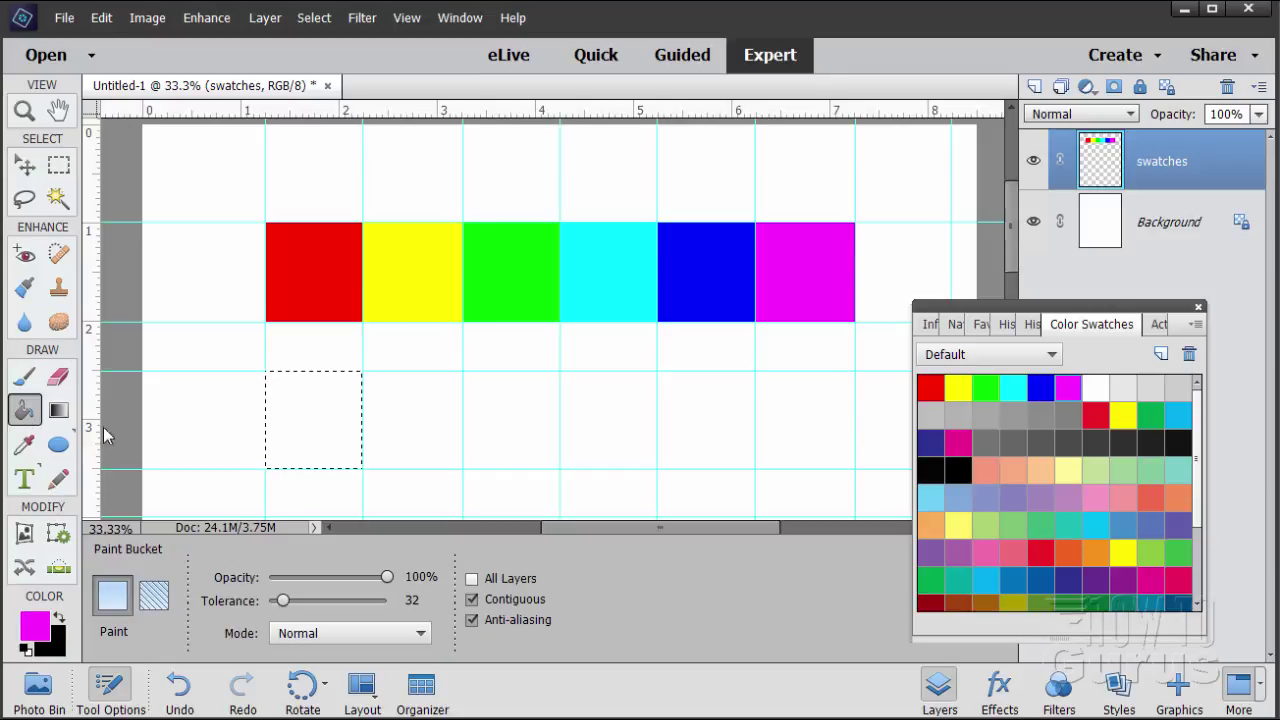
{"action": "left_click", "coordinate": [1097, 414]}
{"action": "left_click", "coordinate": [336, 418]}
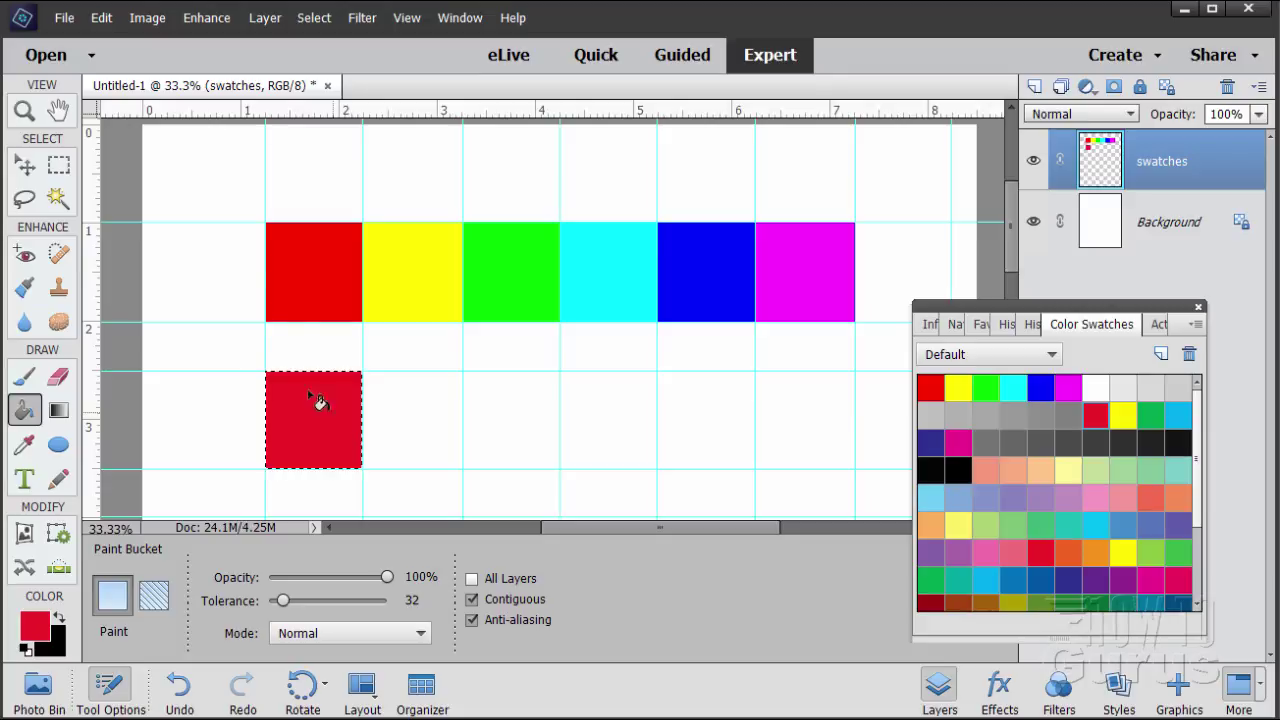
{"action": "left_click", "coordinate": [313, 20]}
{"action": "left_click", "coordinate": [326, 58]}
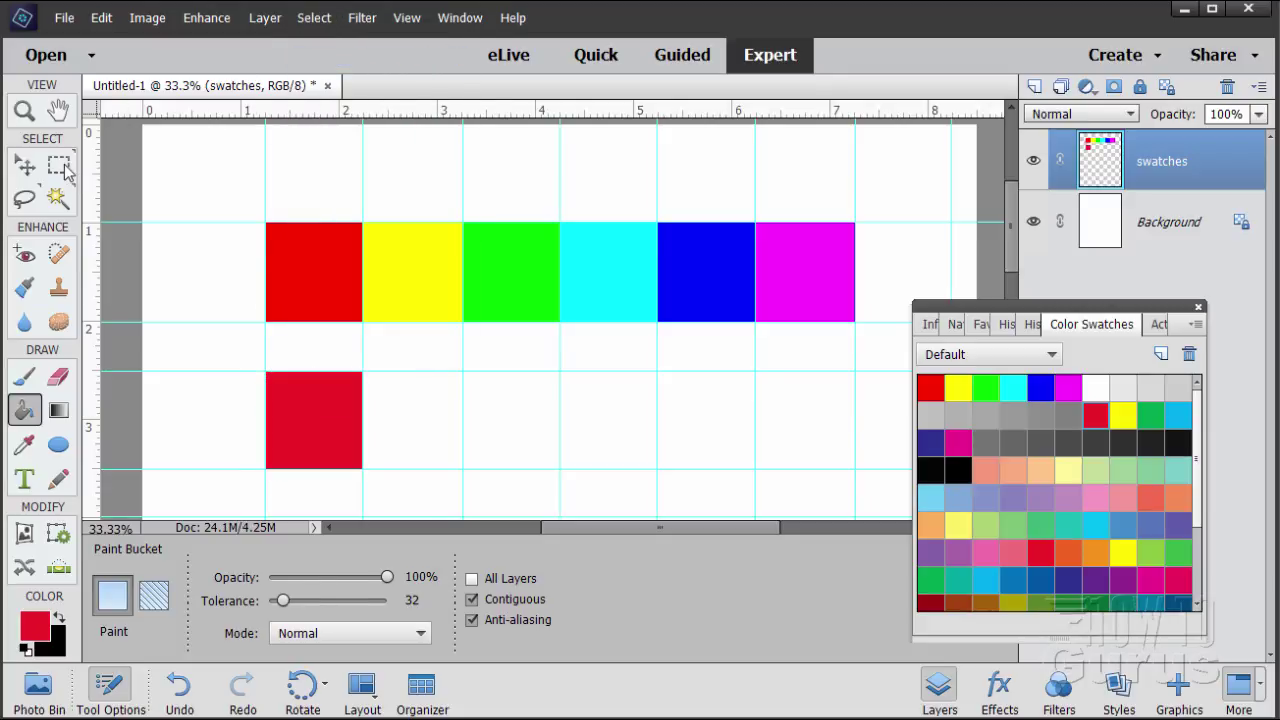
Fill the next cell to the right with yellow and deselect.
{"action": "left_click", "coordinate": [62, 167]}
{"action": "left_click_drag", "start_coordinate": [363, 372], "coordinate": [462, 468]}
{"action": "left_click", "coordinate": [24, 411]}
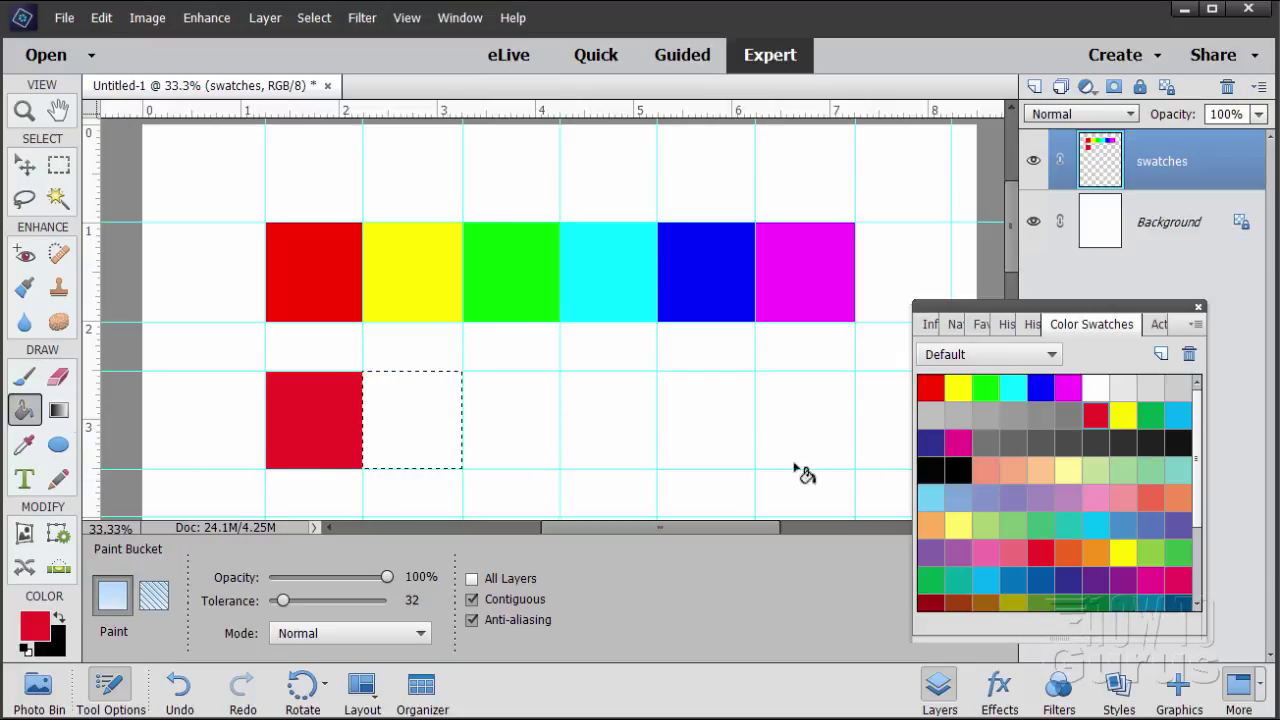
{"action": "left_click", "coordinate": [1123, 415]}
{"action": "left_click", "coordinate": [420, 405]}
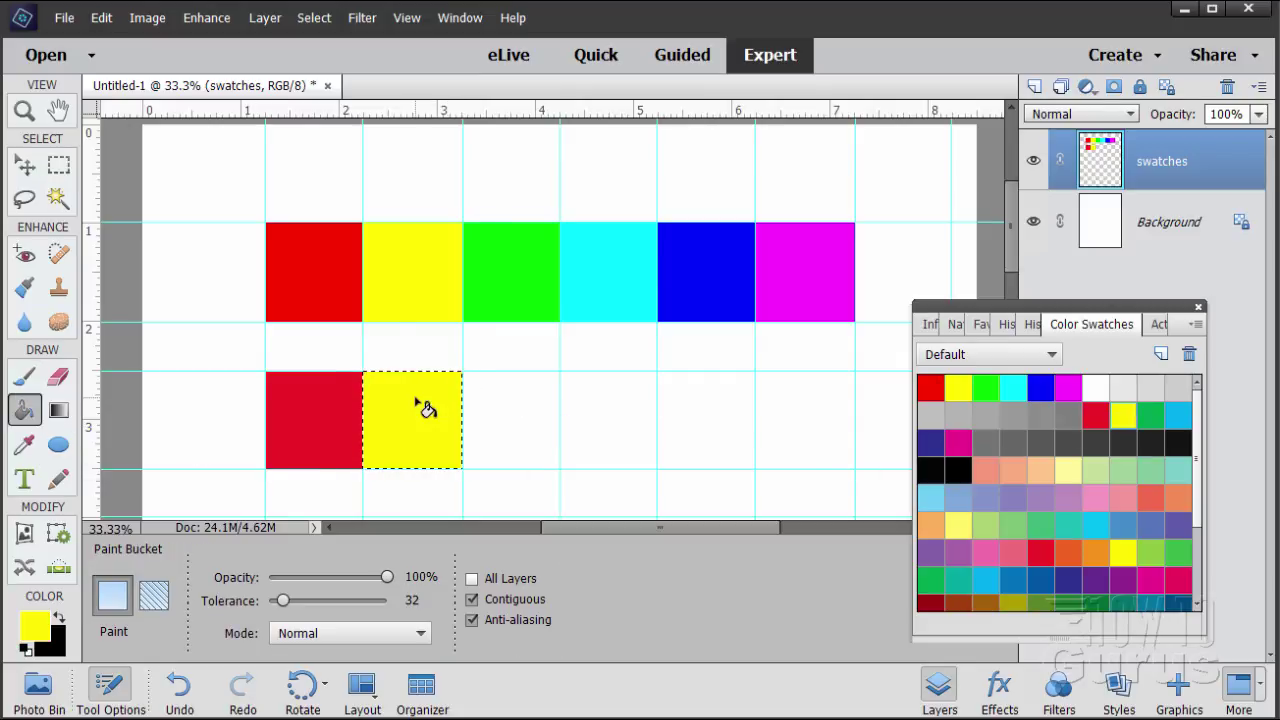
{"action": "left_click", "coordinate": [314, 18]}
{"action": "left_click", "coordinate": [327, 59]}
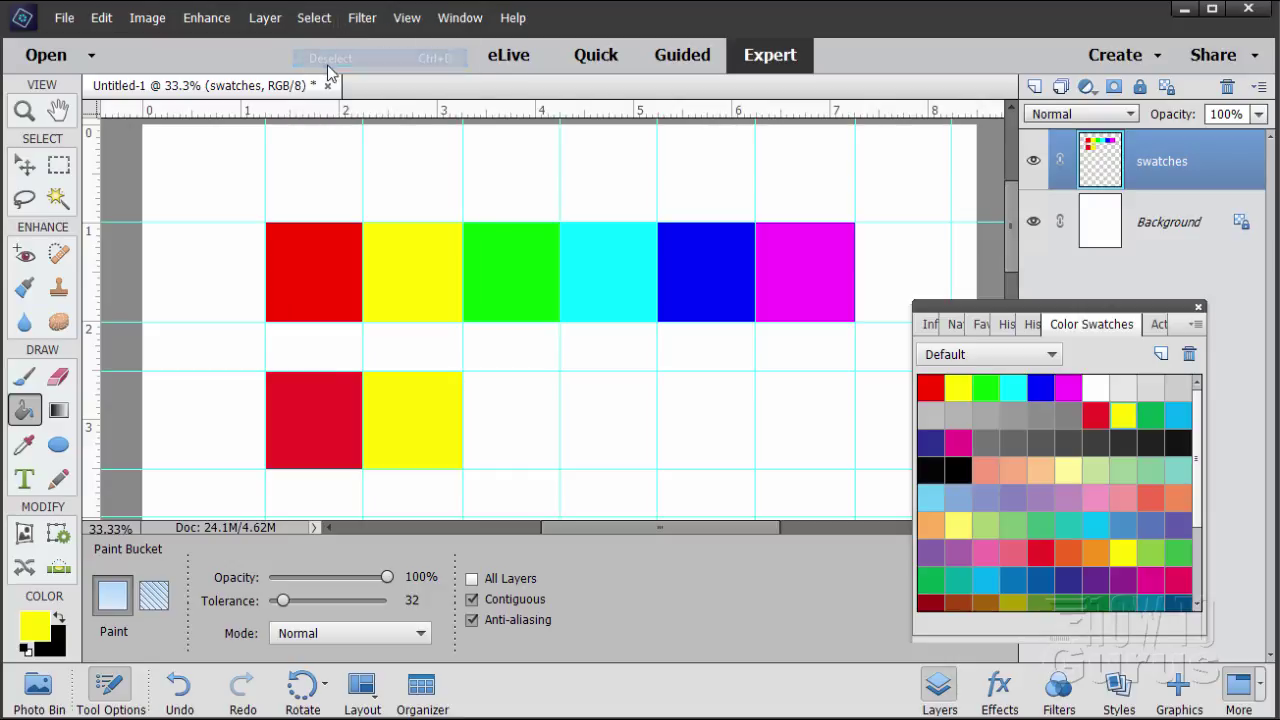
Fill the cell right of the yellow square with green and deselect.
{"action": "left_click", "coordinate": [59, 165]}
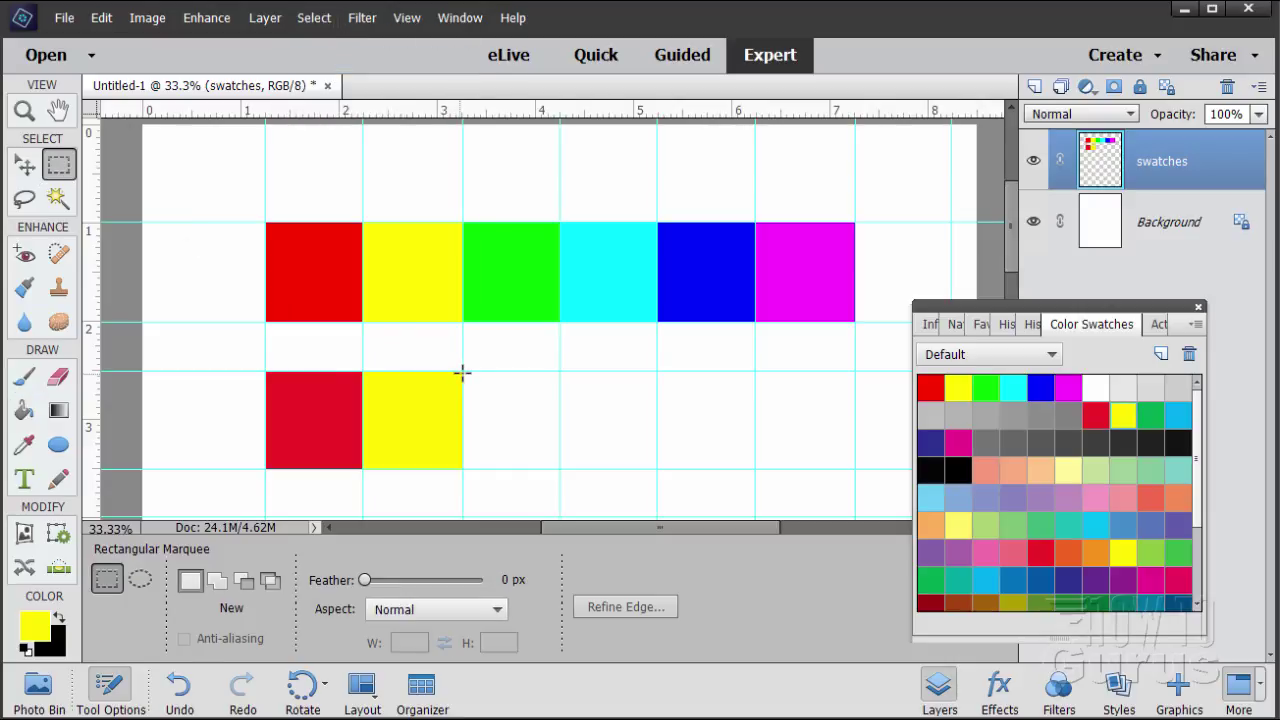
{"action": "left_click_drag", "start_coordinate": [462, 373], "coordinate": [559, 468]}
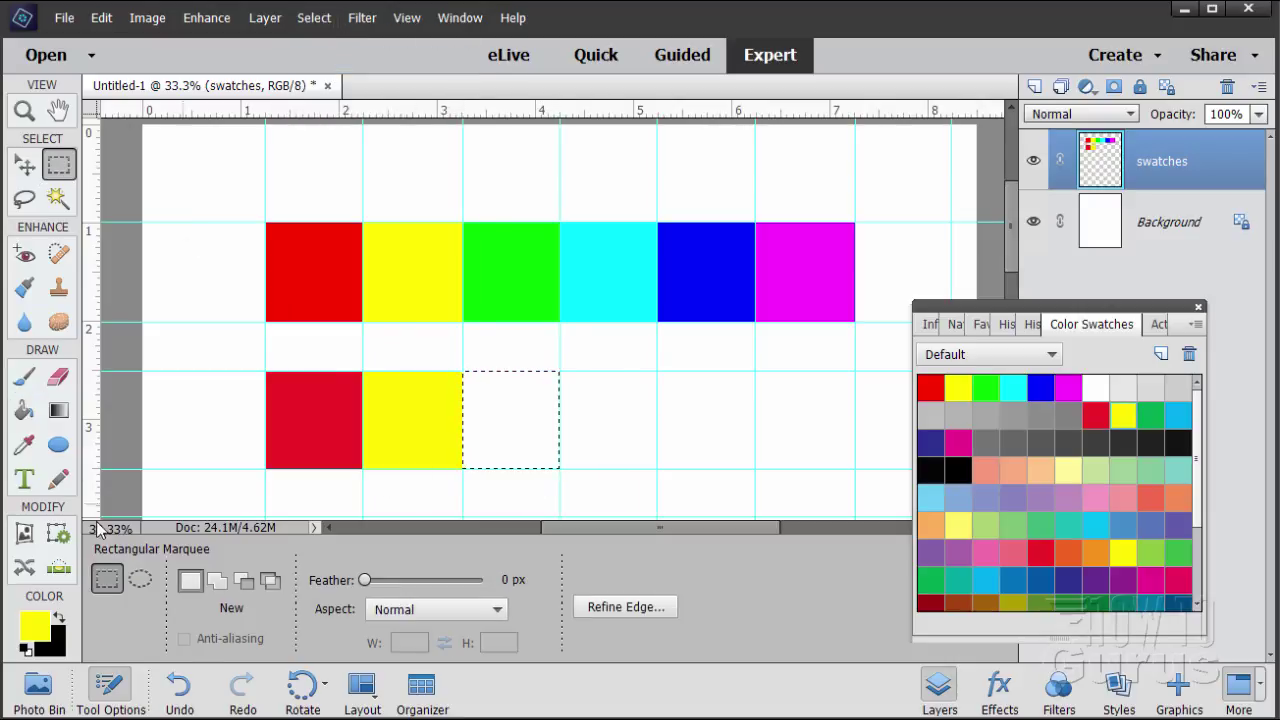
{"action": "left_click", "coordinate": [24, 410]}
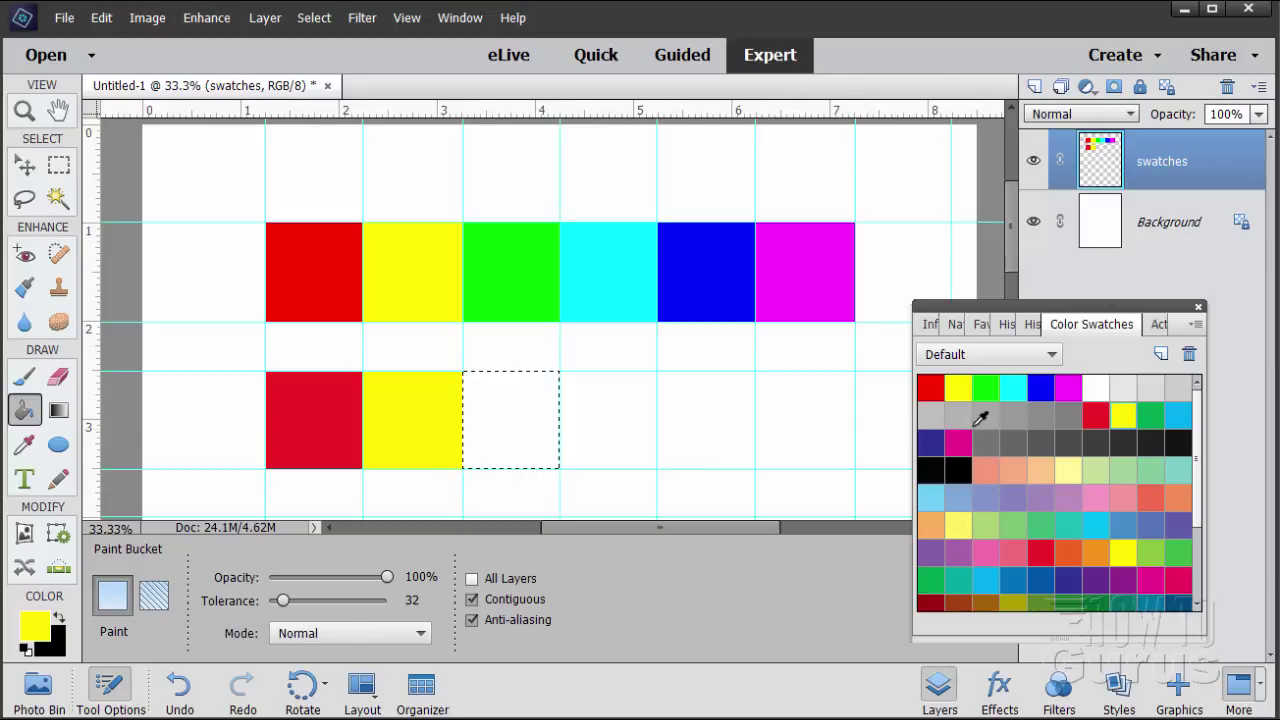
{"action": "left_click", "coordinate": [1152, 418]}
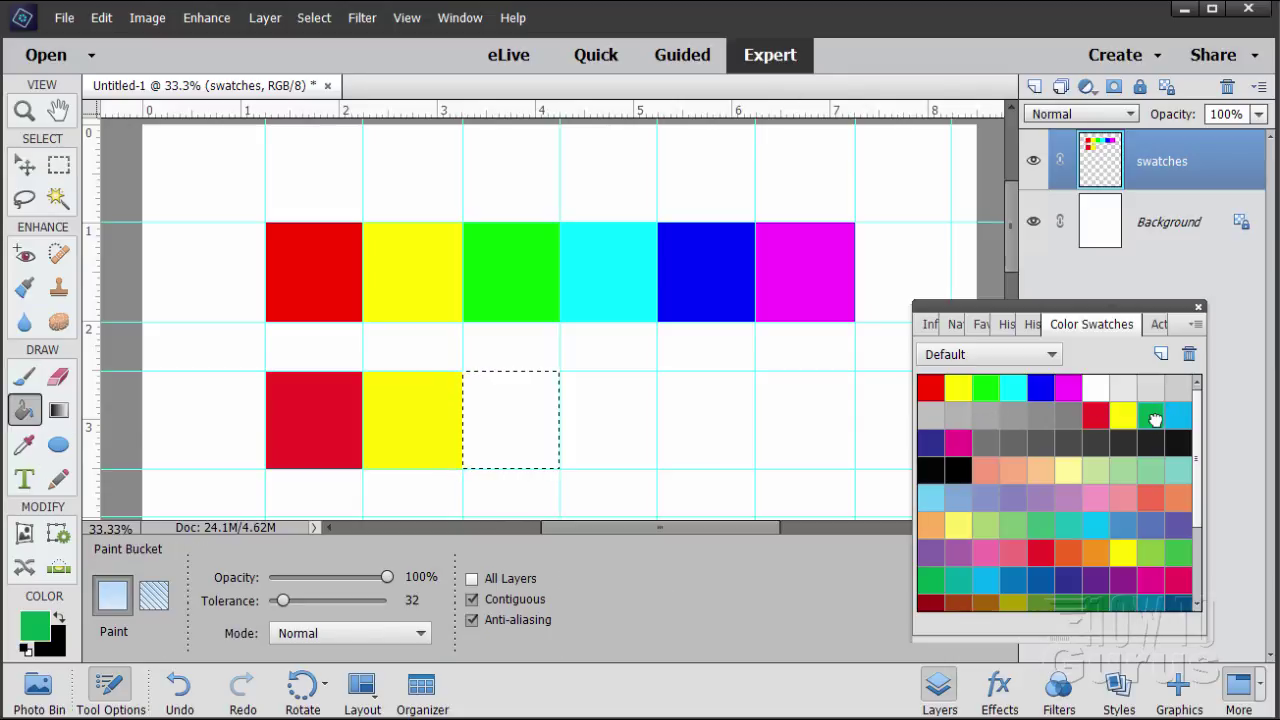
{"action": "left_click", "coordinate": [505, 424]}
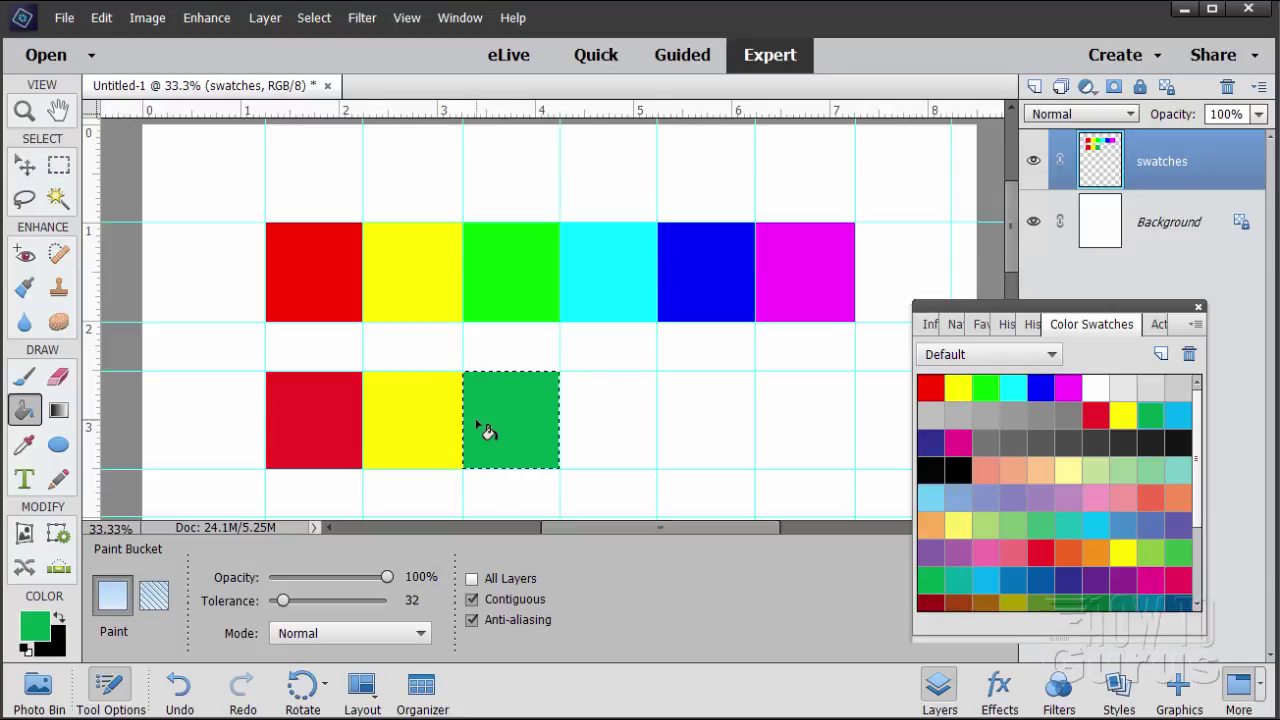
{"action": "left_click", "coordinate": [318, 18]}
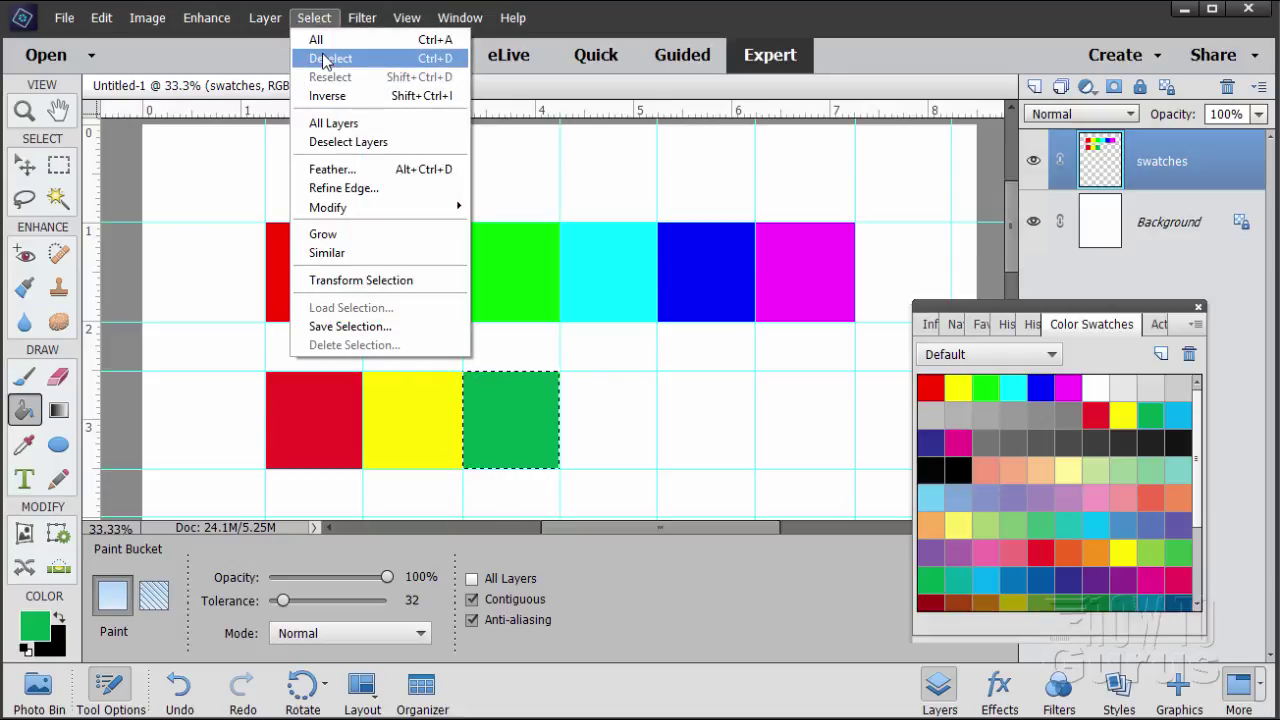
{"action": "left_click", "coordinate": [326, 54]}
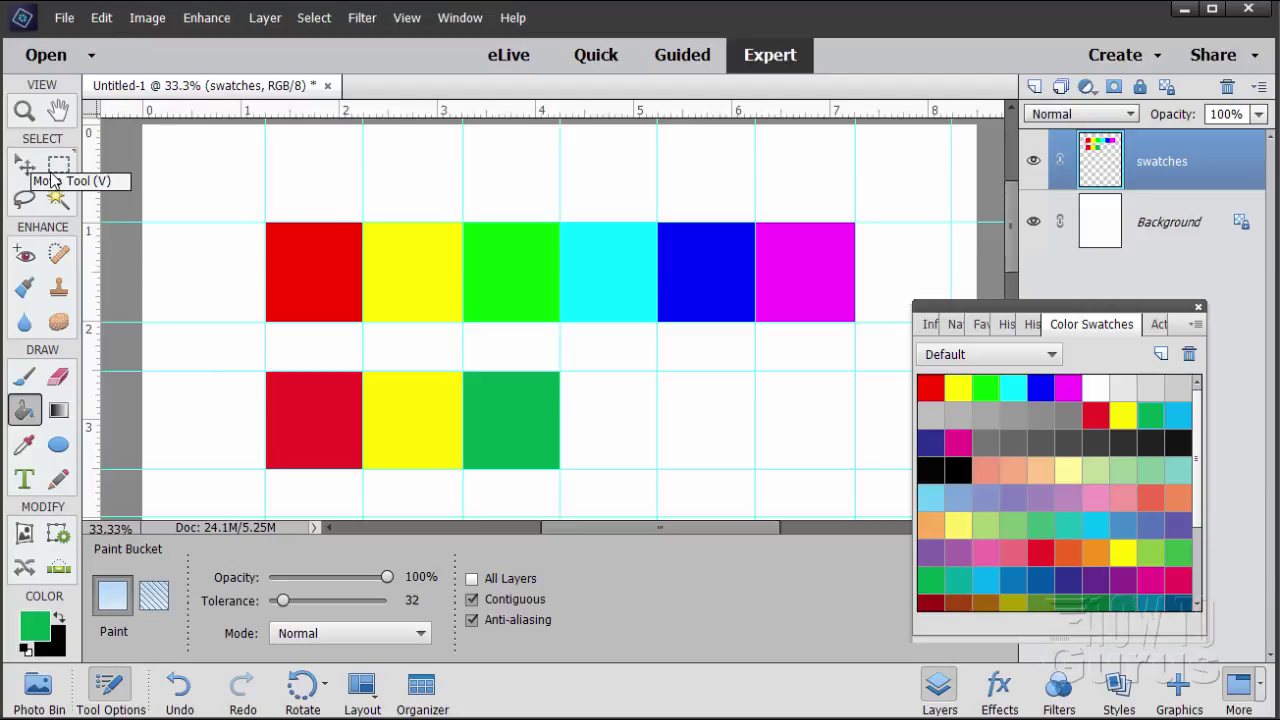
Fill the cell right of the green square with light blue and deselect.
{"action": "left_click", "coordinate": [59, 165]}
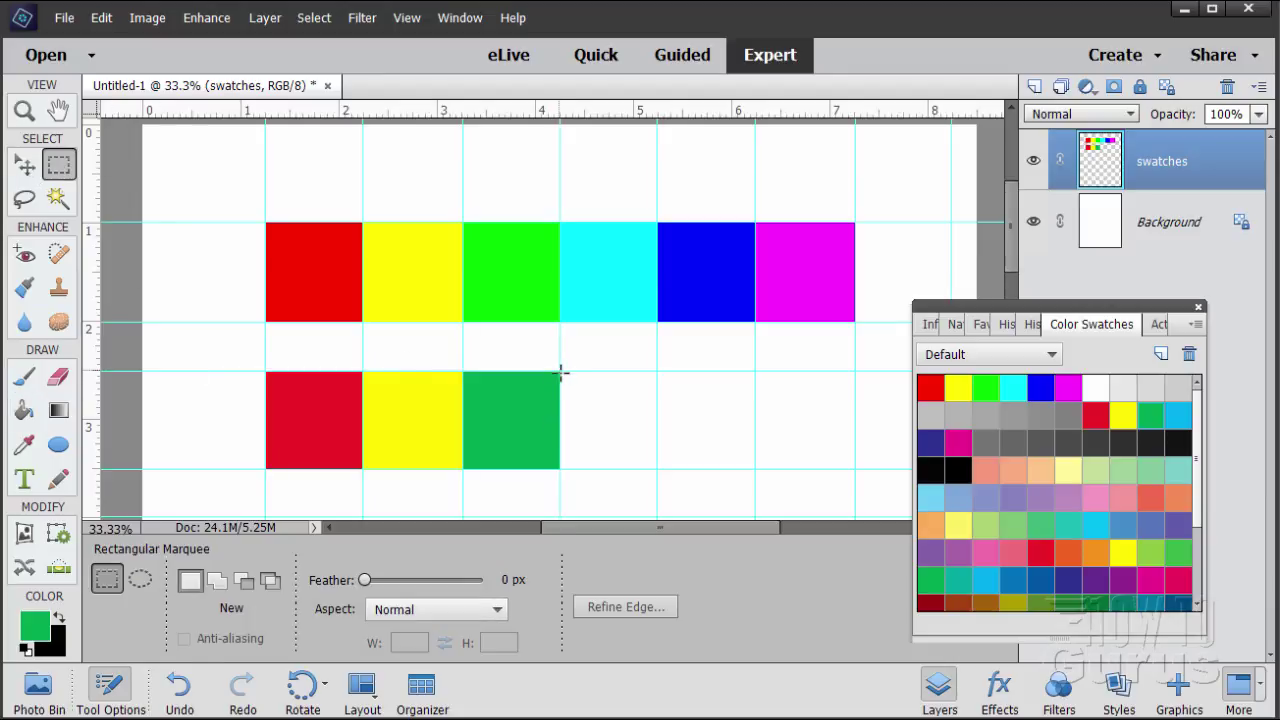
{"action": "left_click_drag", "start_coordinate": [560, 374], "coordinate": [656, 468]}
{"action": "left_click", "coordinate": [22, 414]}
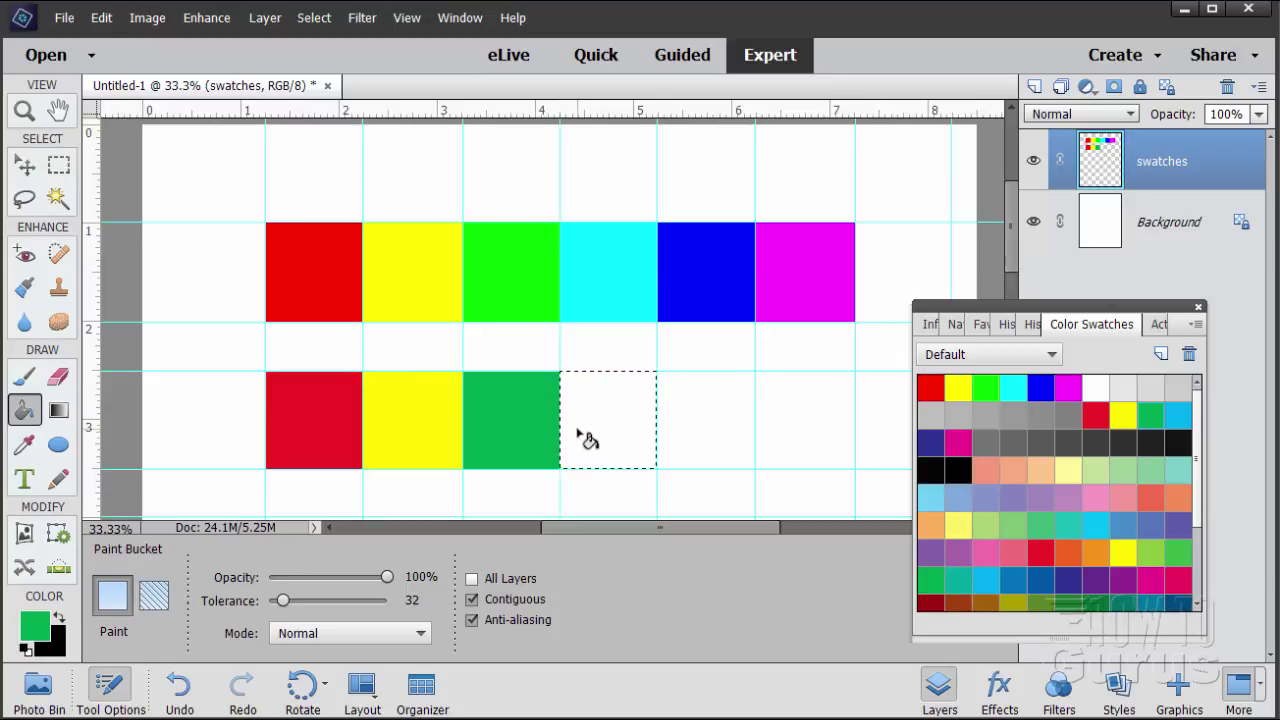
{"action": "left_click", "coordinate": [1178, 414]}
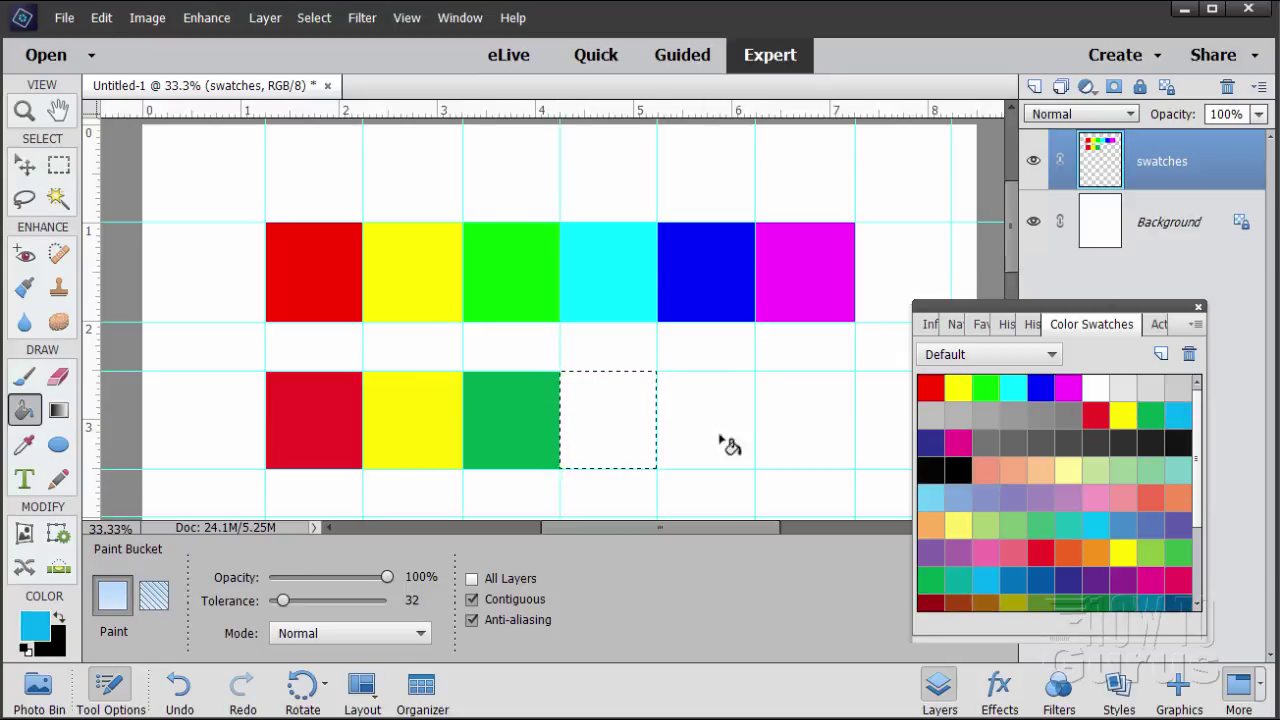
{"action": "left_click", "coordinate": [637, 450]}
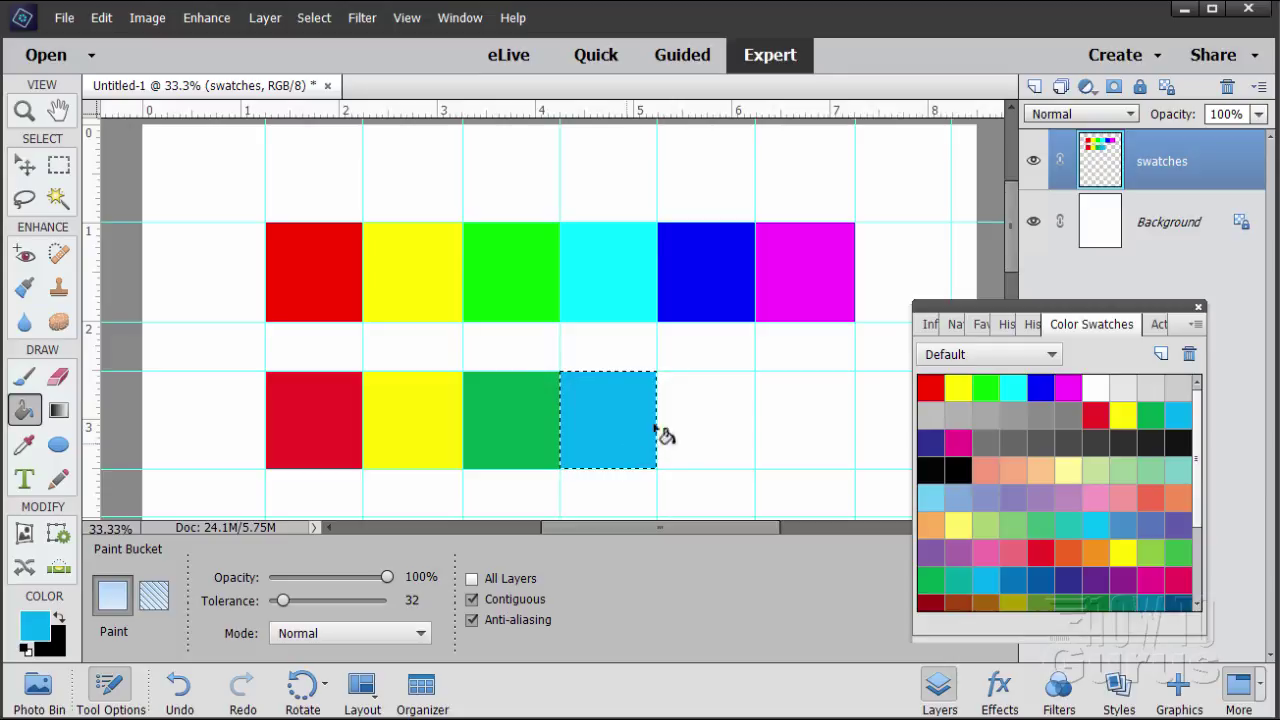
{"action": "left_click", "coordinate": [314, 17]}
{"action": "left_click", "coordinate": [322, 60]}
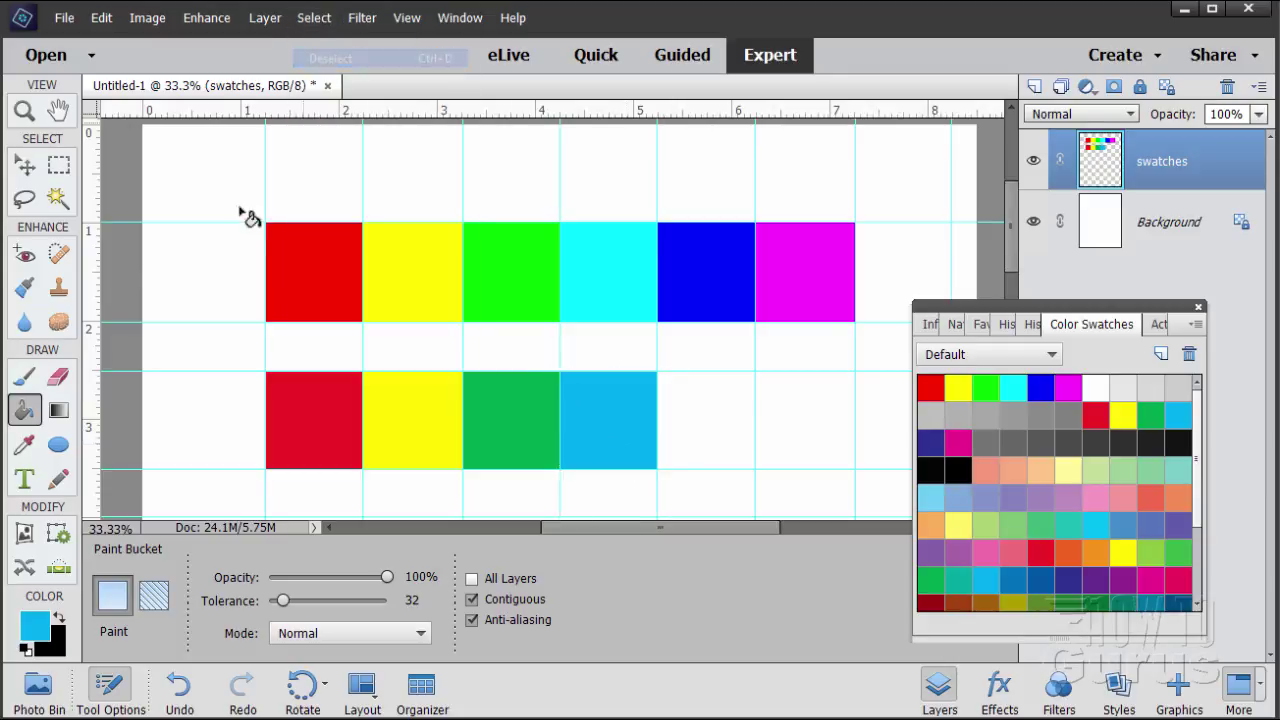
Fill the cell right of the light-blue square with dark blue and deselect.
{"action": "left_click", "coordinate": [58, 165]}
{"action": "left_click_drag", "start_coordinate": [657, 371], "coordinate": [755, 468]}
{"action": "left_click", "coordinate": [23, 412]}
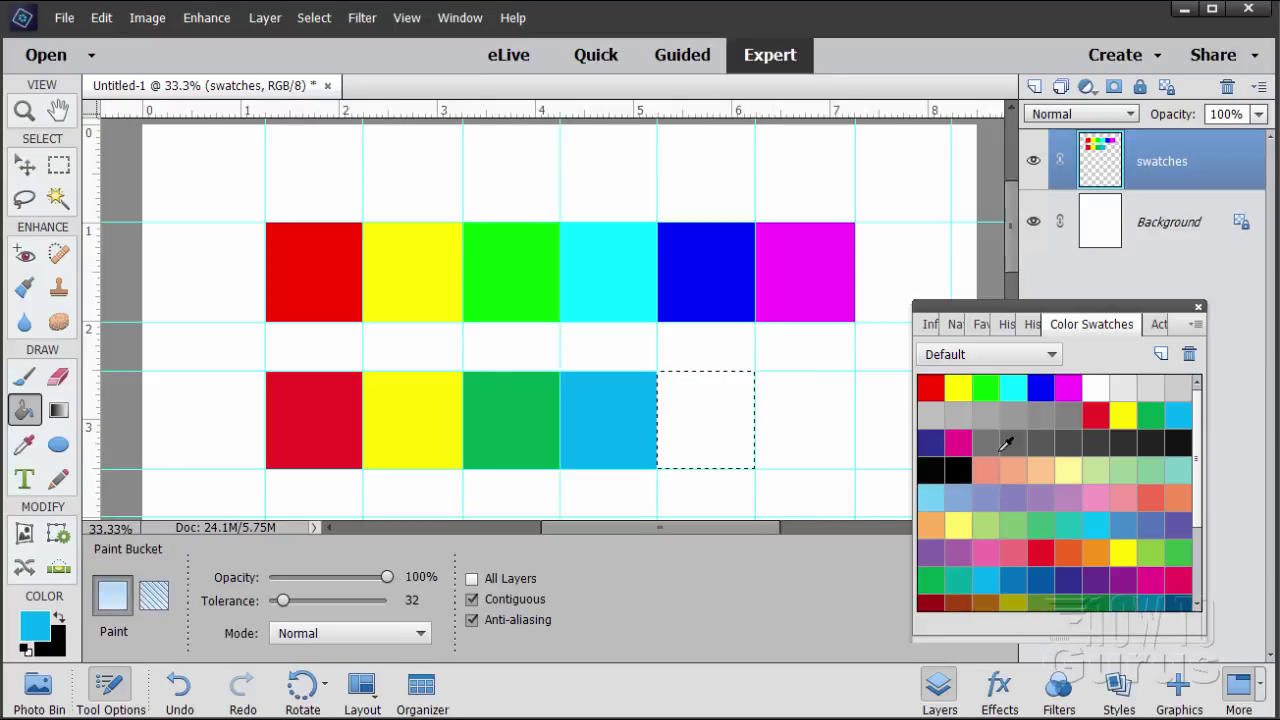
{"action": "left_click", "coordinate": [931, 441]}
{"action": "left_click", "coordinate": [747, 428]}
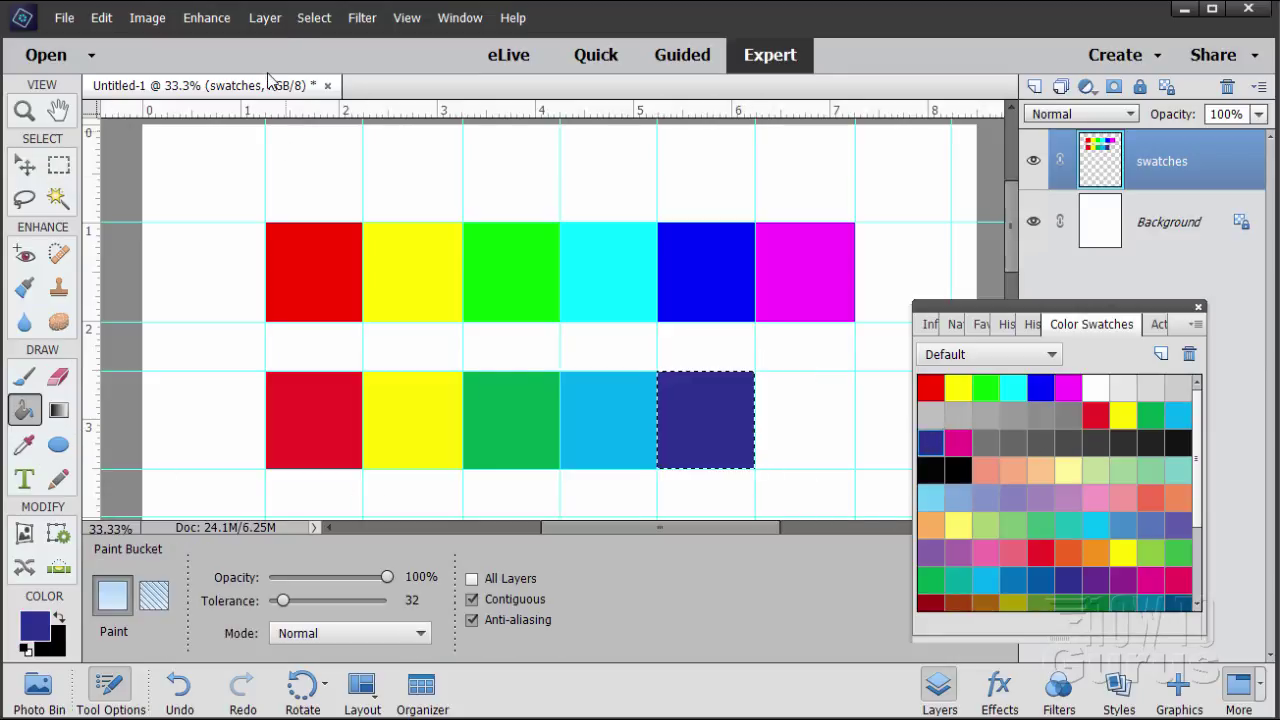
{"action": "left_click", "coordinate": [314, 18]}
{"action": "left_click", "coordinate": [330, 59]}
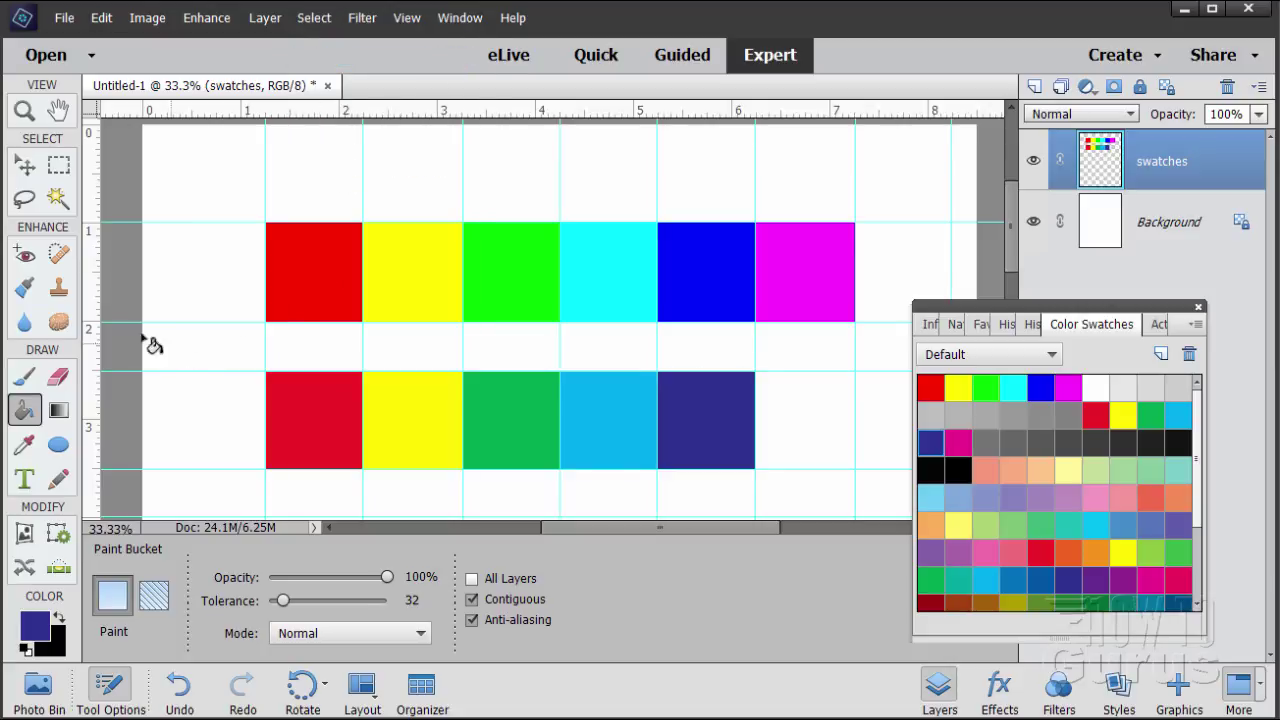
Fill the last cell of the second row with magenta and deselect.
{"action": "left_click", "coordinate": [59, 163]}
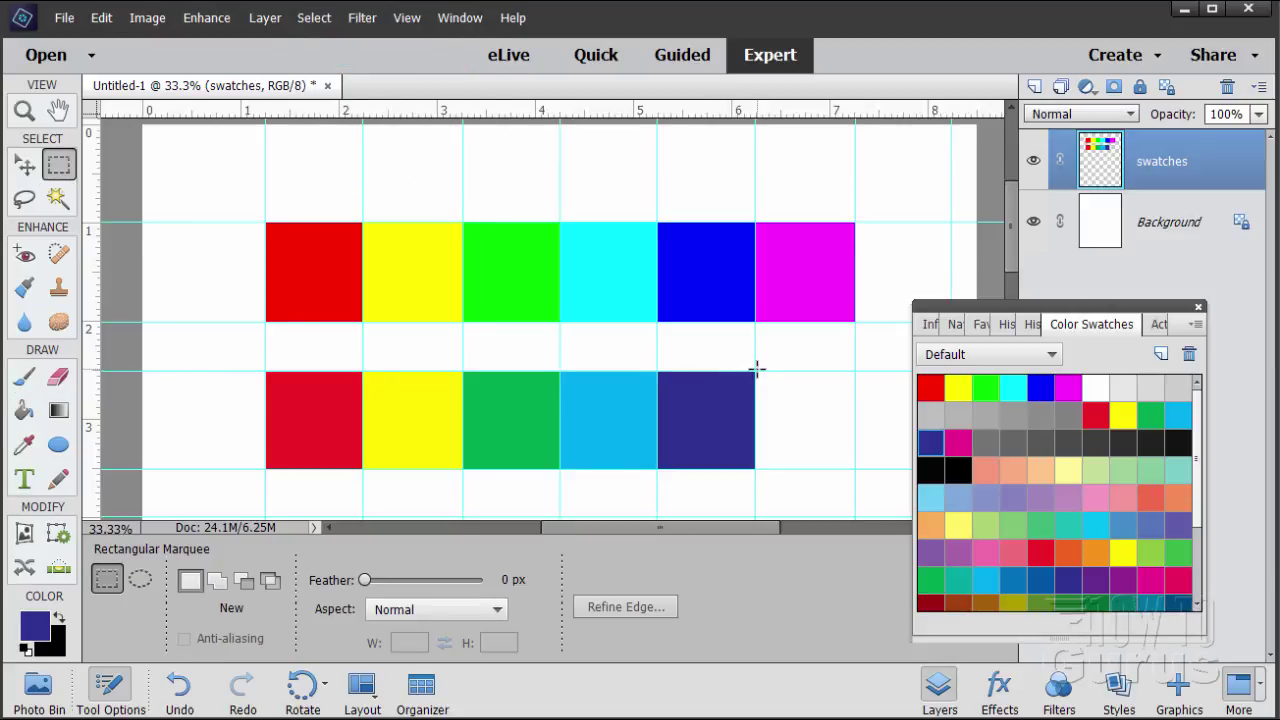
{"action": "left_click_drag", "start_coordinate": [757, 370], "coordinate": [855, 468]}
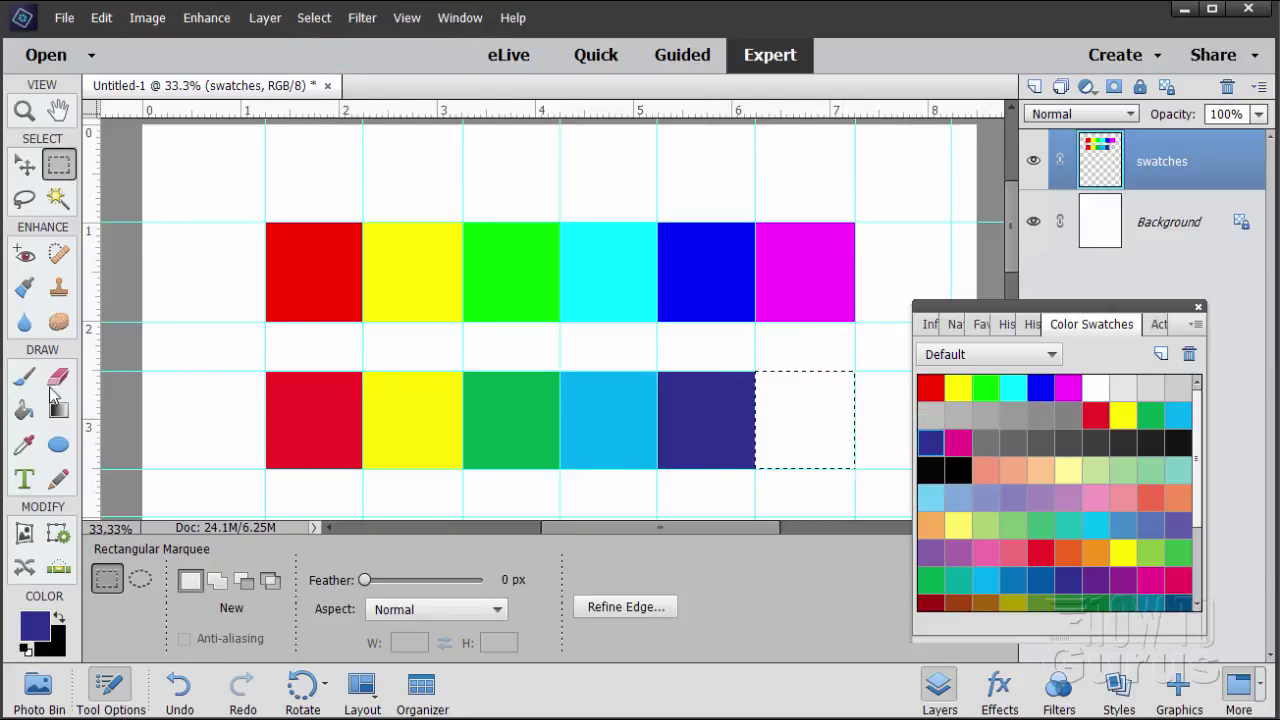
{"action": "left_click", "coordinate": [24, 410]}
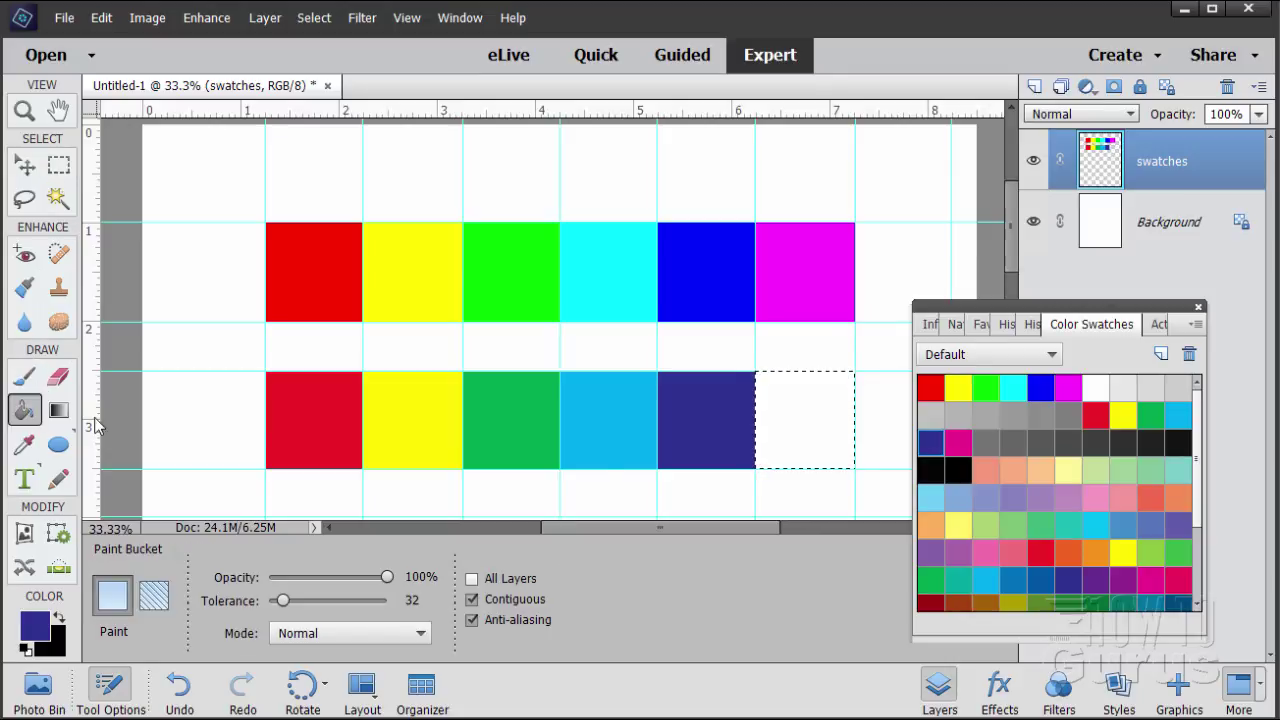
{"action": "left_click", "coordinate": [966, 442]}
{"action": "left_click", "coordinate": [830, 428]}
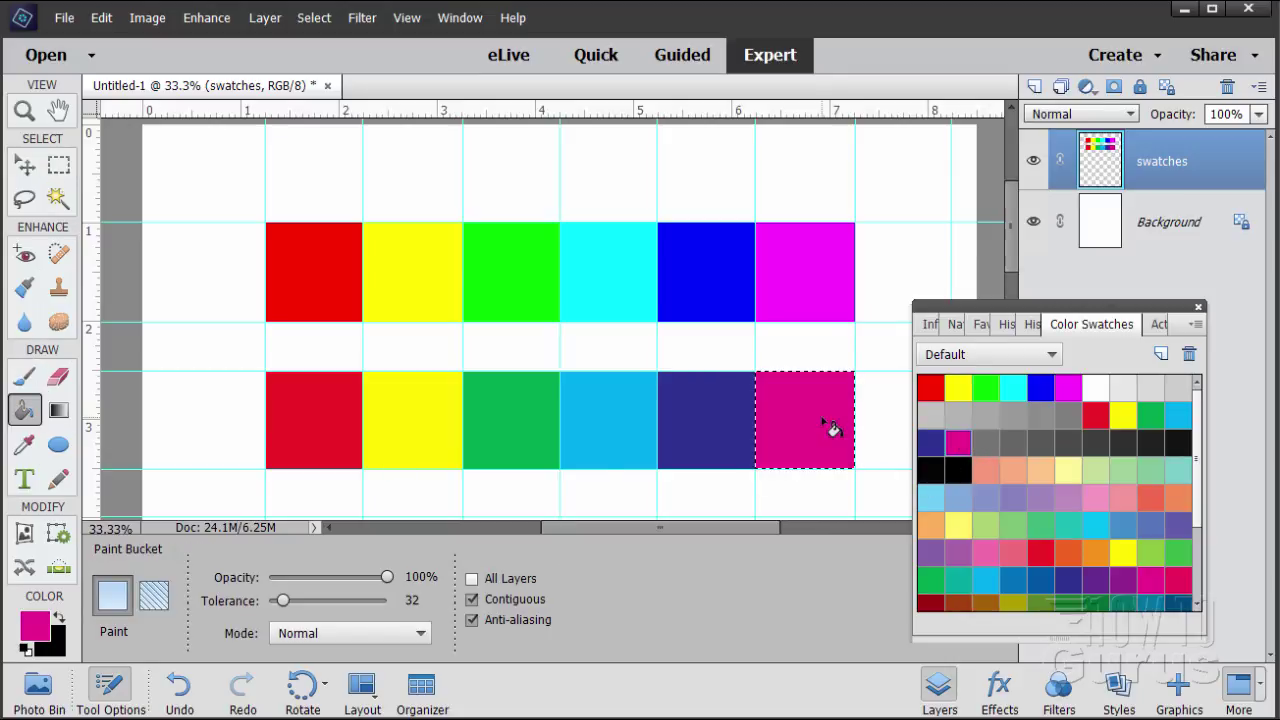
{"action": "left_click", "coordinate": [314, 18]}
{"action": "left_click", "coordinate": [335, 55]}
Move the swatches palette aside, select the first cell of the new row, and pick white.
{"action": "left_click_drag", "start_coordinate": [1010, 210], "coordinate": [1011, 266]}
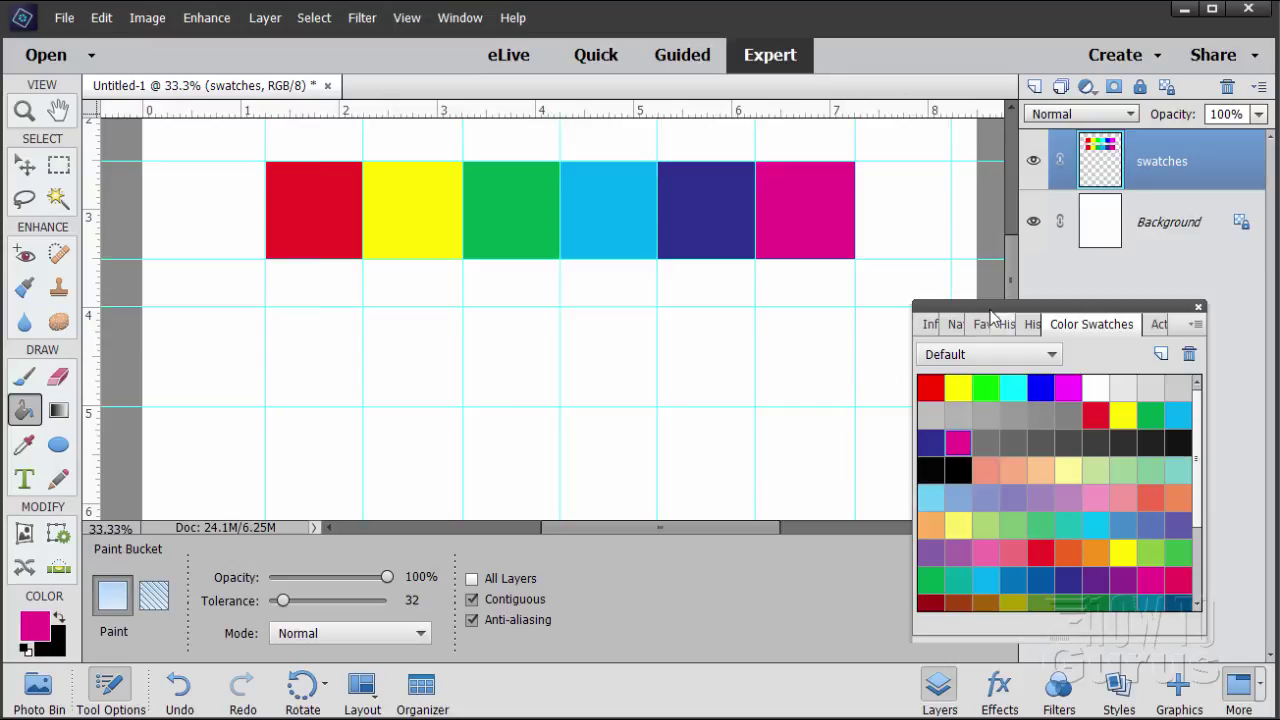
{"action": "left_click_drag", "start_coordinate": [1004, 324], "coordinate": [1075, 355]}
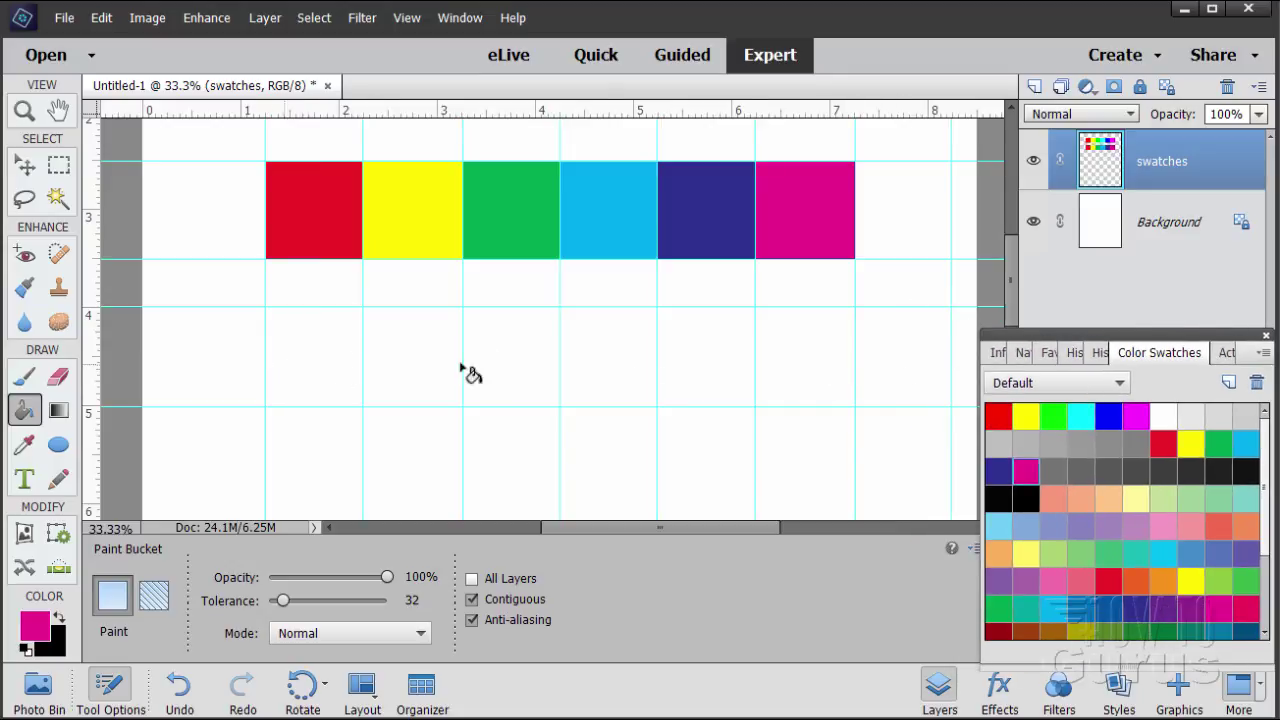
{"action": "left_click", "coordinate": [62, 168]}
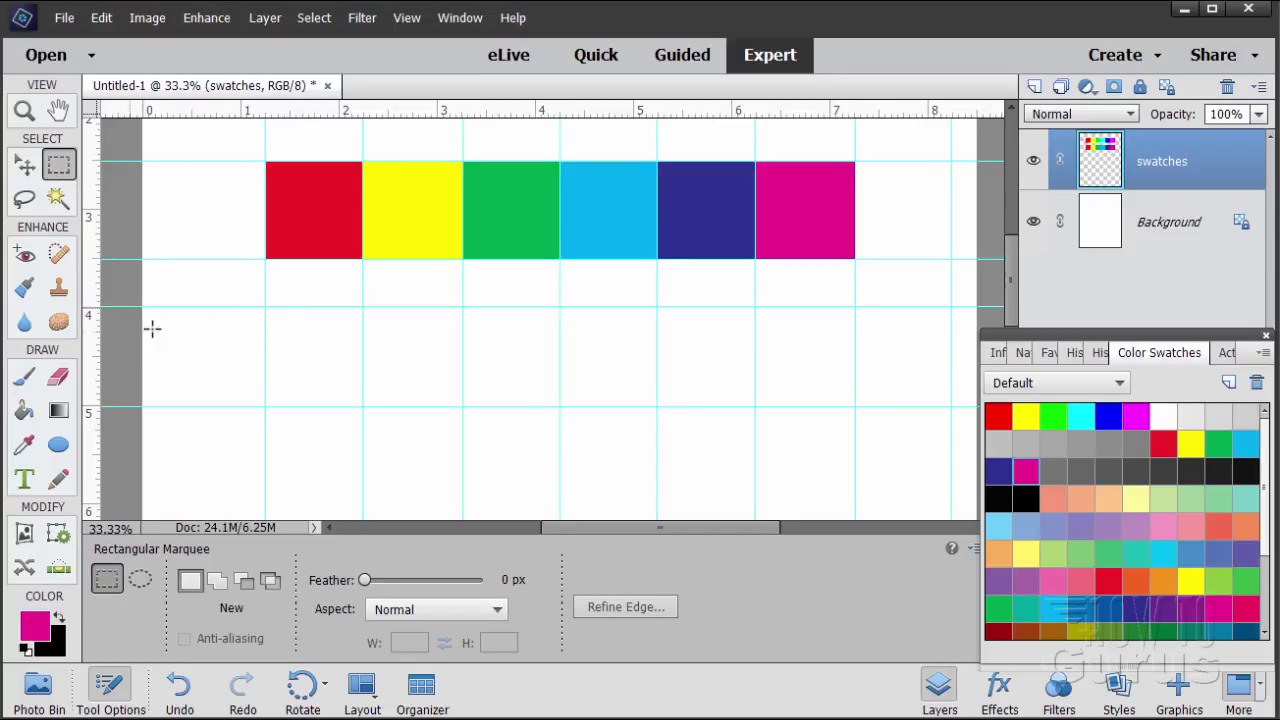
{"action": "left_click_drag", "start_coordinate": [156, 330], "coordinate": [265, 405]}
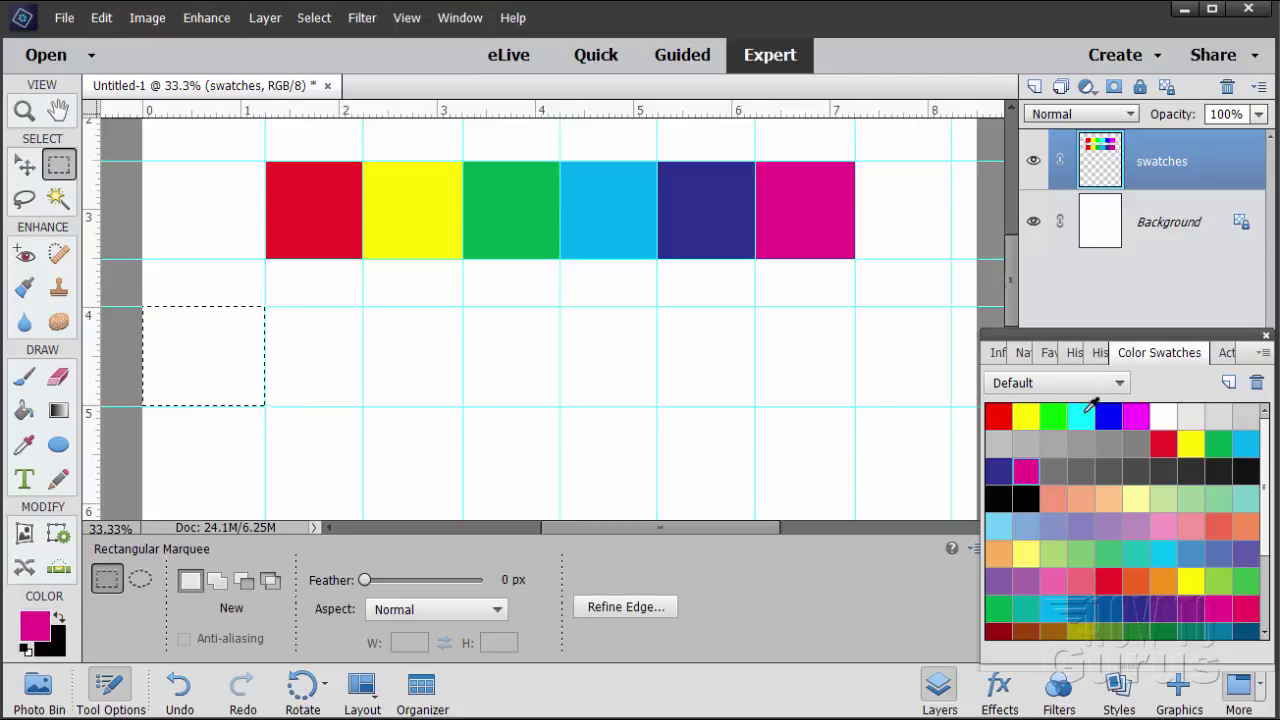
{"action": "left_click", "coordinate": [1165, 412]}
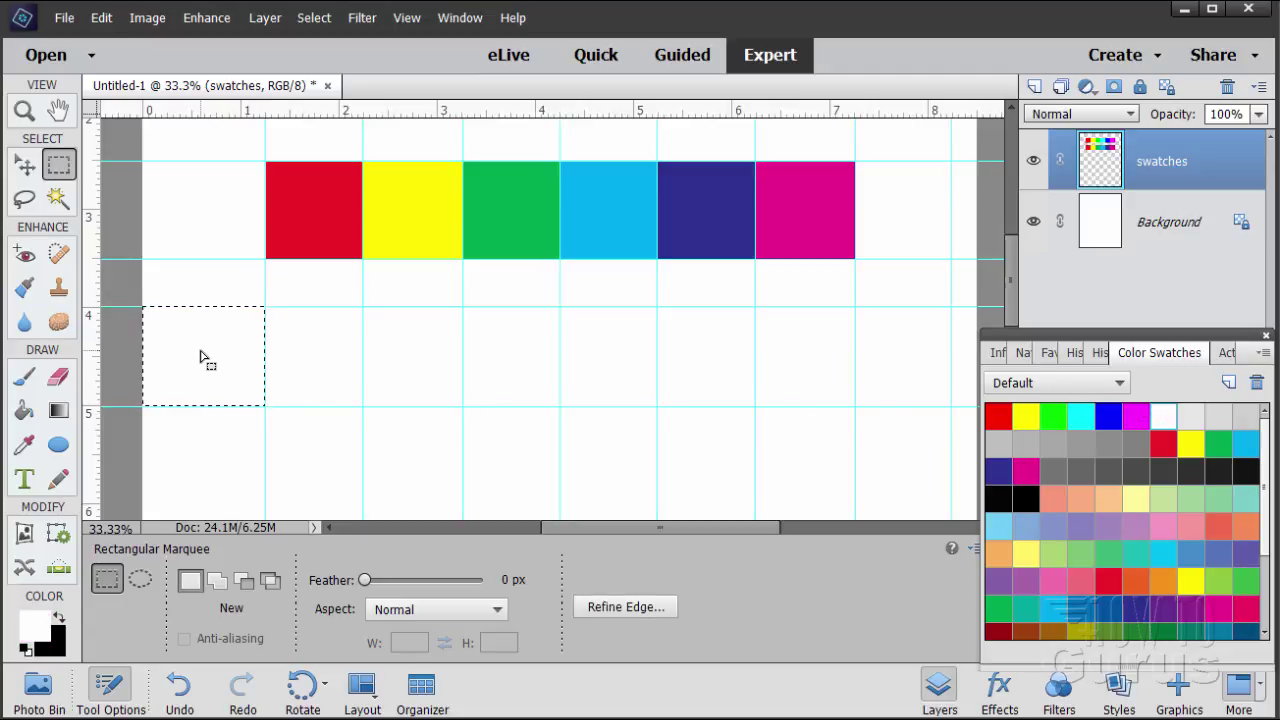
{"action": "left_click", "coordinate": [24, 410]}
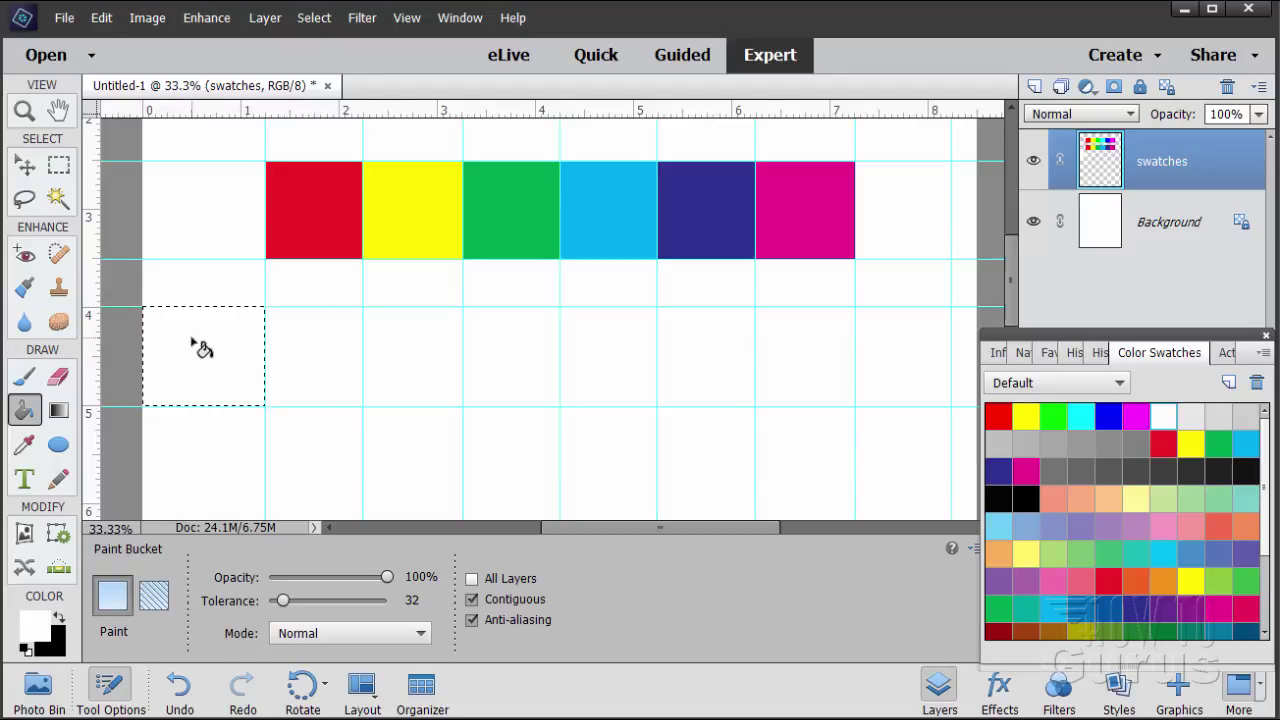
{"action": "left_click", "coordinate": [25, 166]}
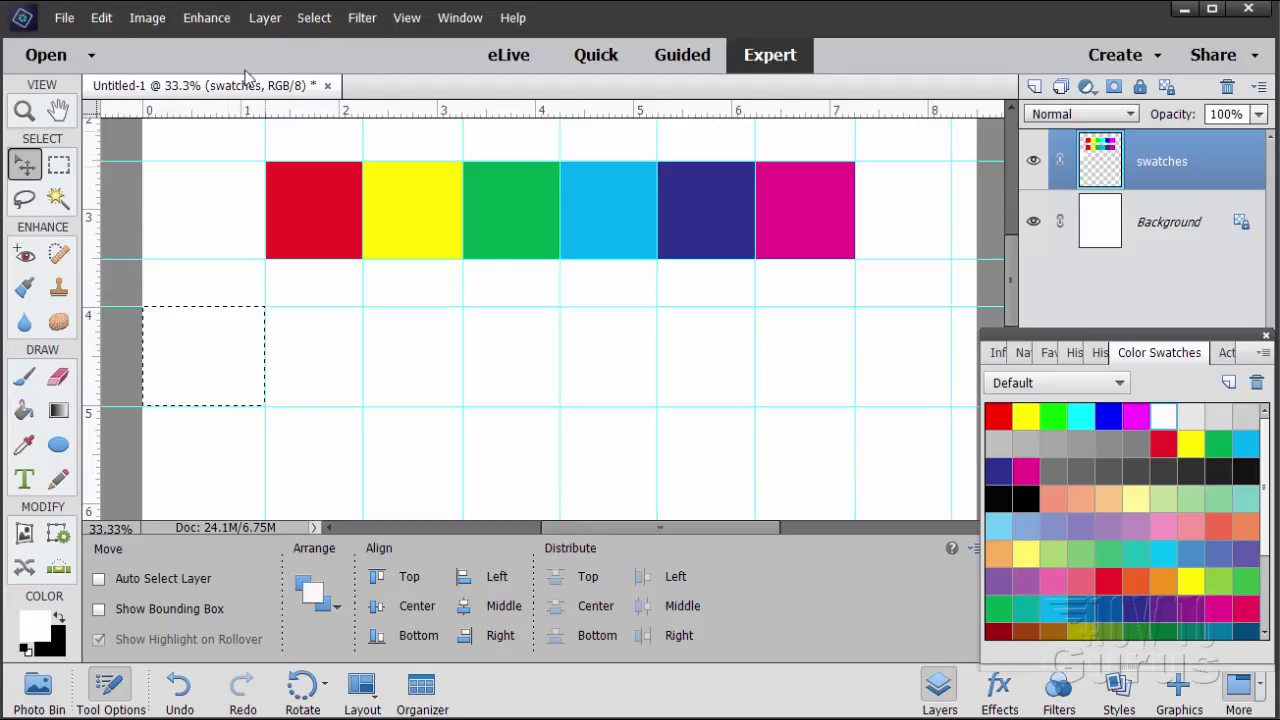
Deselect the white cell, then fill the second cell with 15% Gray and deselect.
{"action": "left_click", "coordinate": [313, 17]}
{"action": "left_click", "coordinate": [322, 70]}
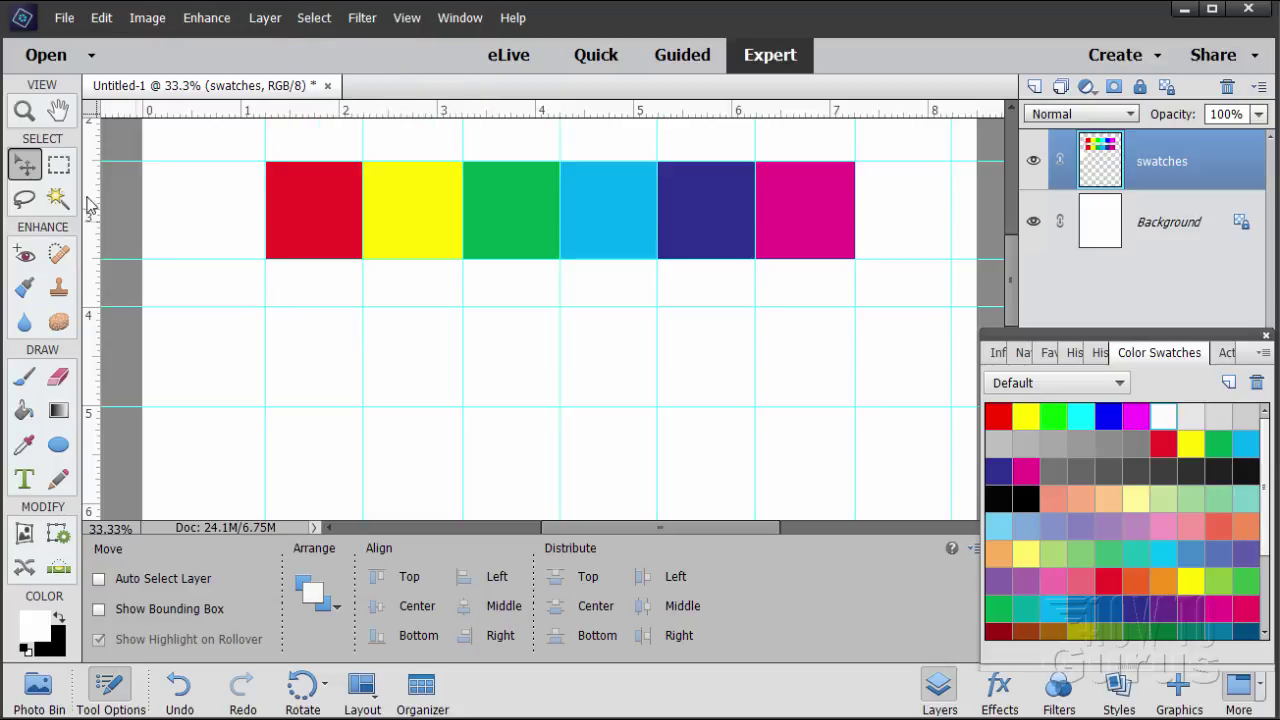
{"action": "left_click", "coordinate": [59, 166]}
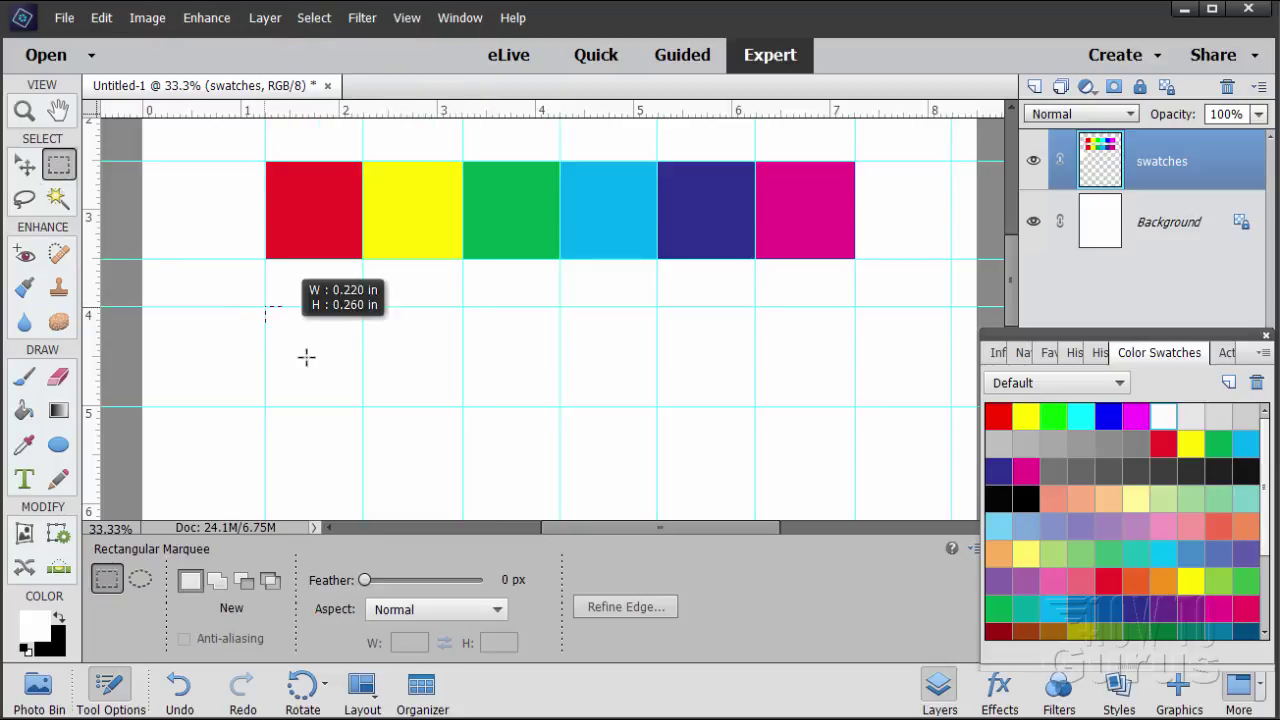
{"action": "left_click_drag", "start_coordinate": [309, 363], "coordinate": [361, 404]}
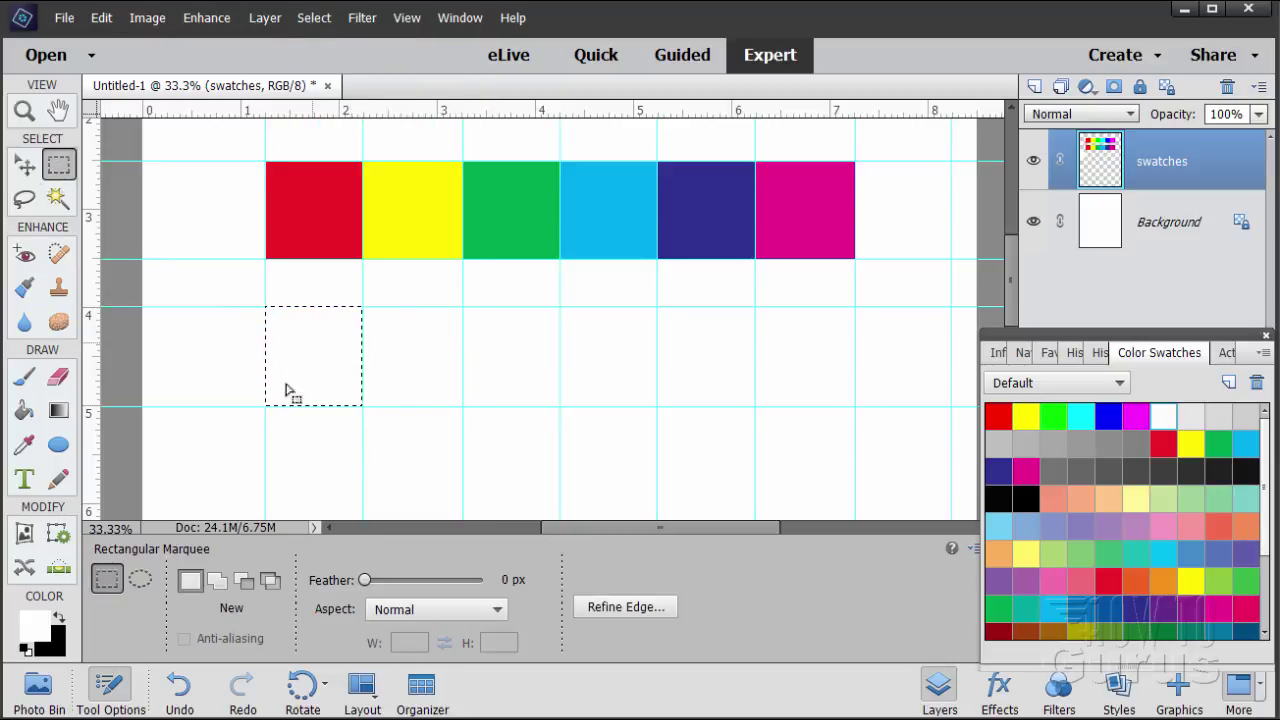
{"action": "left_click", "coordinate": [24, 411]}
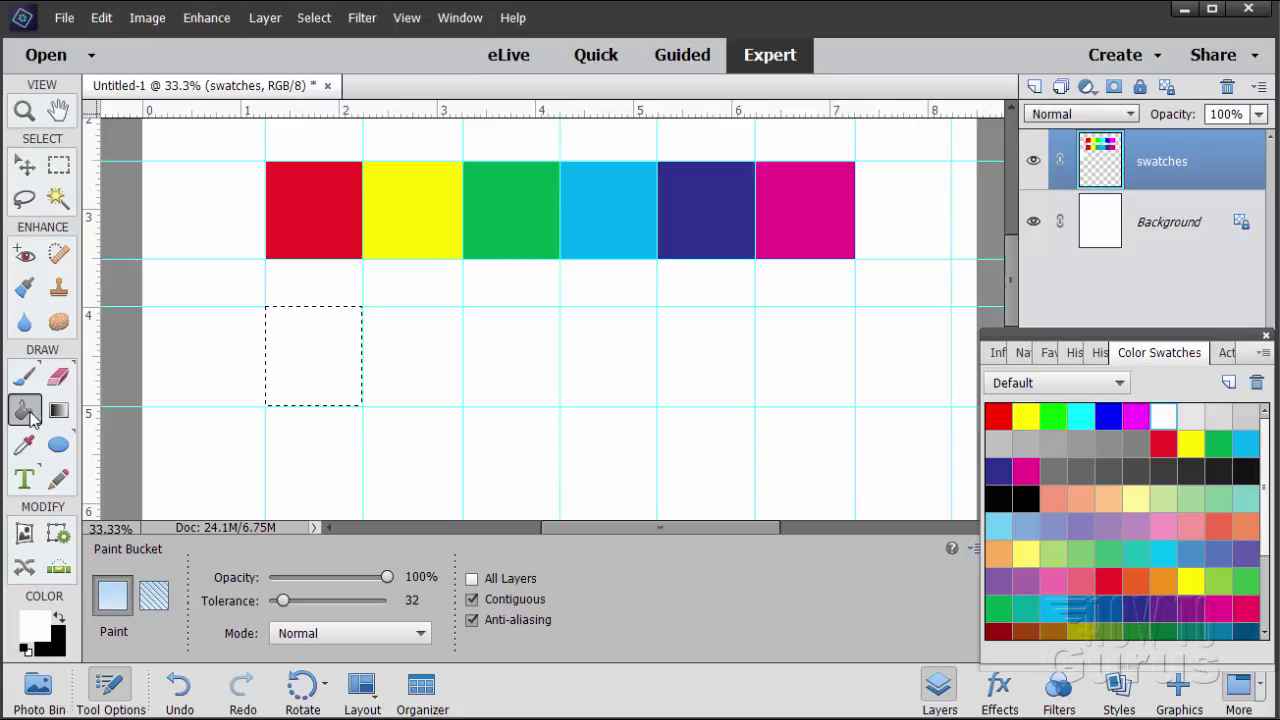
{"action": "left_click", "coordinate": [1220, 417]}
{"action": "left_click", "coordinate": [320, 358]}
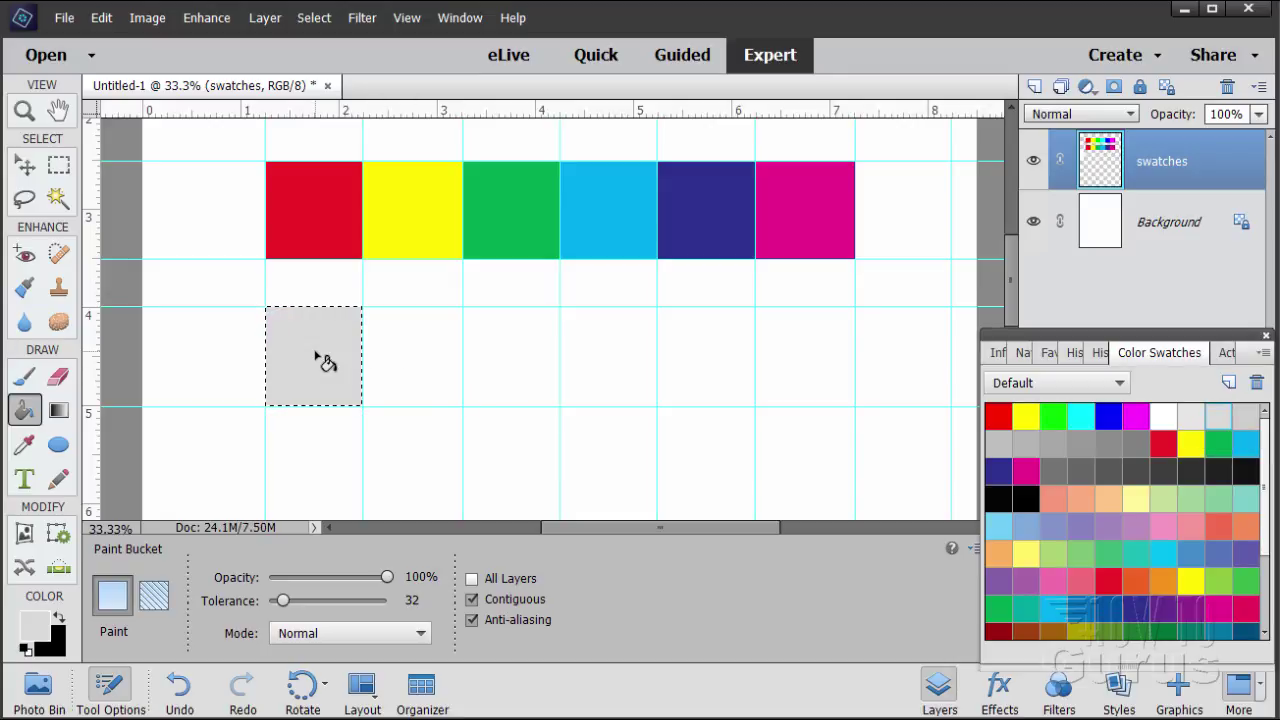
{"action": "left_click", "coordinate": [314, 18]}
{"action": "left_click", "coordinate": [325, 57]}
Fill the next gray-row cell with 30% Gray and deselect.
{"action": "left_click", "coordinate": [56, 167]}
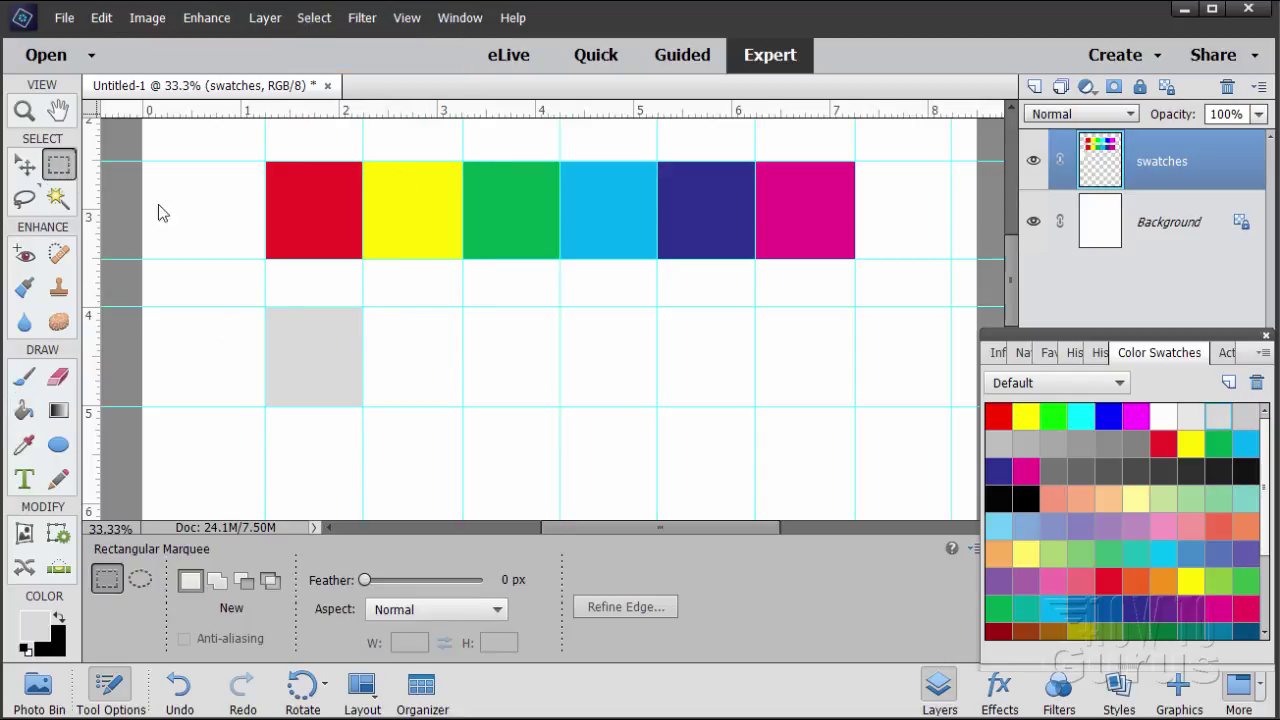
{"action": "left_click_drag", "start_coordinate": [362, 306], "coordinate": [457, 409]}
{"action": "left_click", "coordinate": [26, 412]}
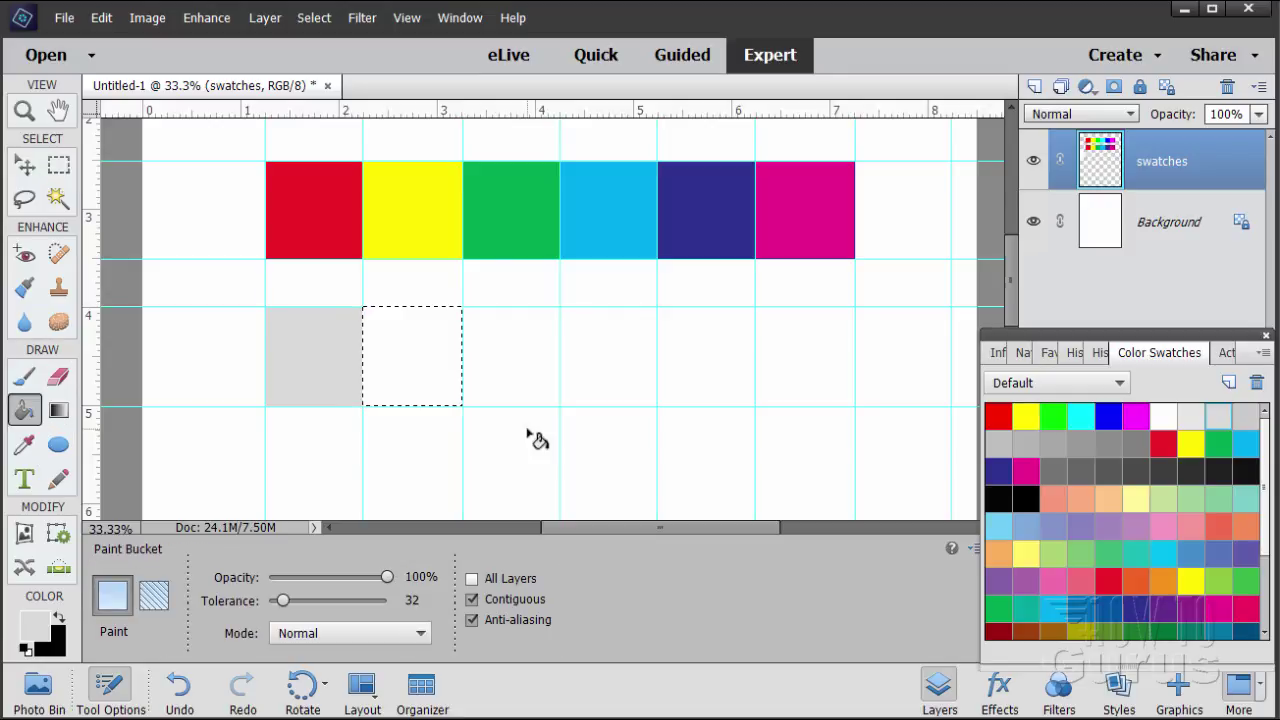
{"action": "left_click", "coordinate": [1028, 437]}
{"action": "left_click", "coordinate": [447, 362]}
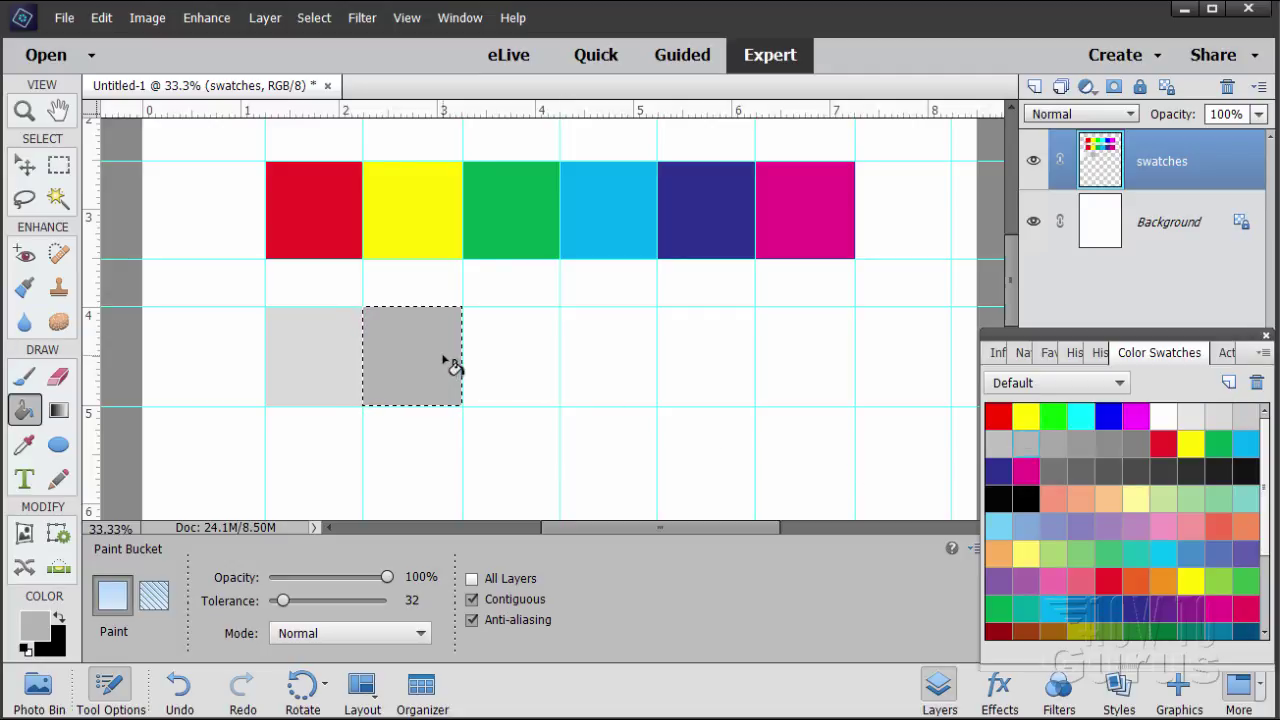
{"action": "left_click", "coordinate": [314, 17]}
{"action": "left_click", "coordinate": [332, 62]}
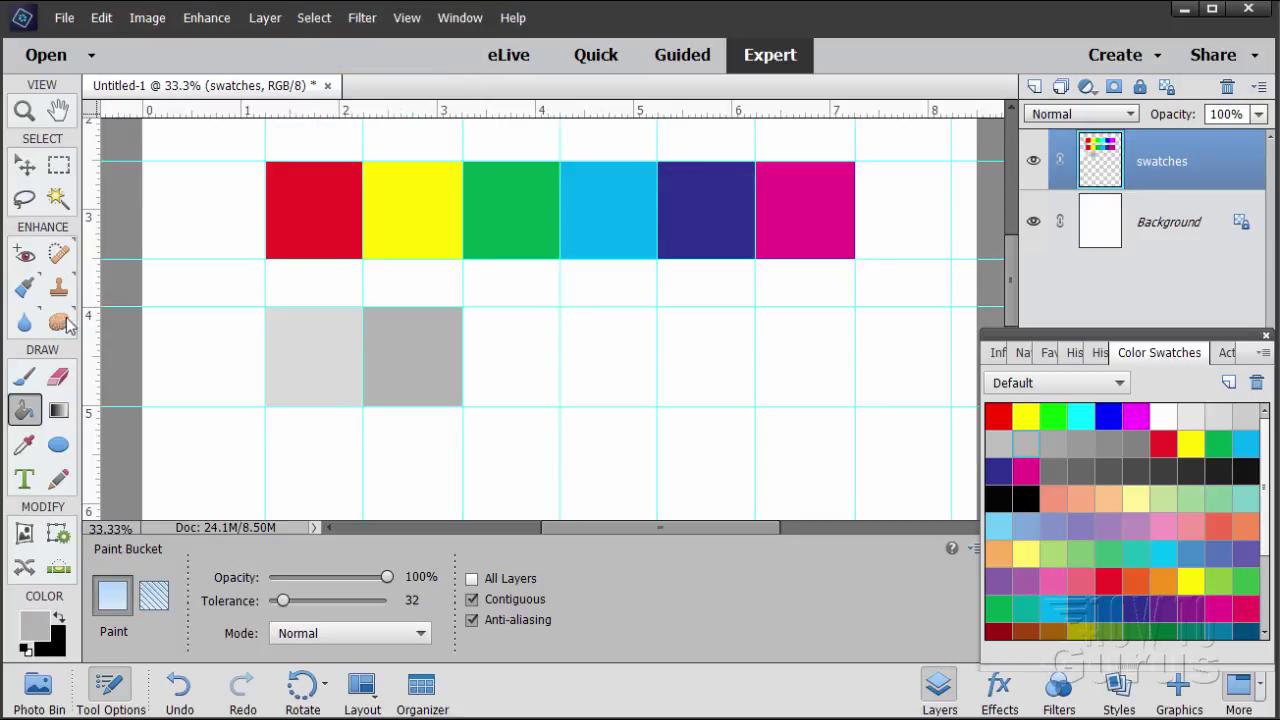
Fill the following cell with 45% Gray and deselect.
{"action": "left_click", "coordinate": [60, 166]}
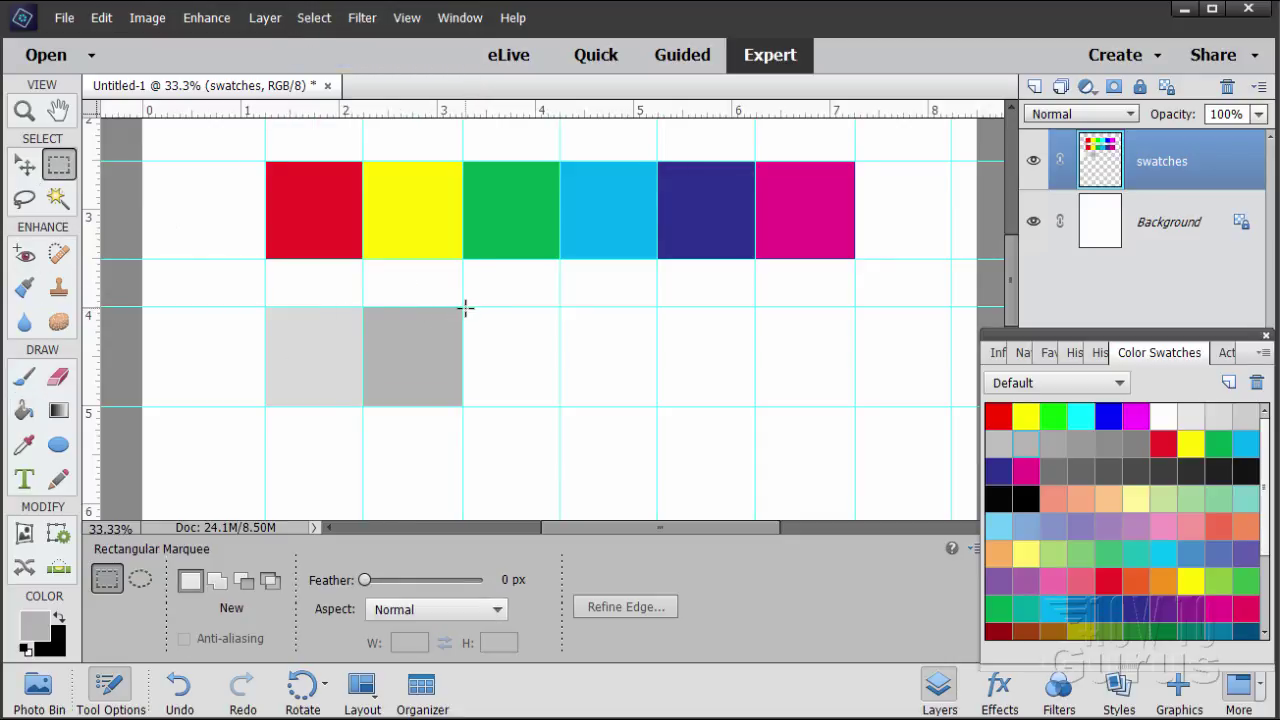
{"action": "left_click_drag", "start_coordinate": [463, 306], "coordinate": [559, 405]}
{"action": "left_click", "coordinate": [24, 410]}
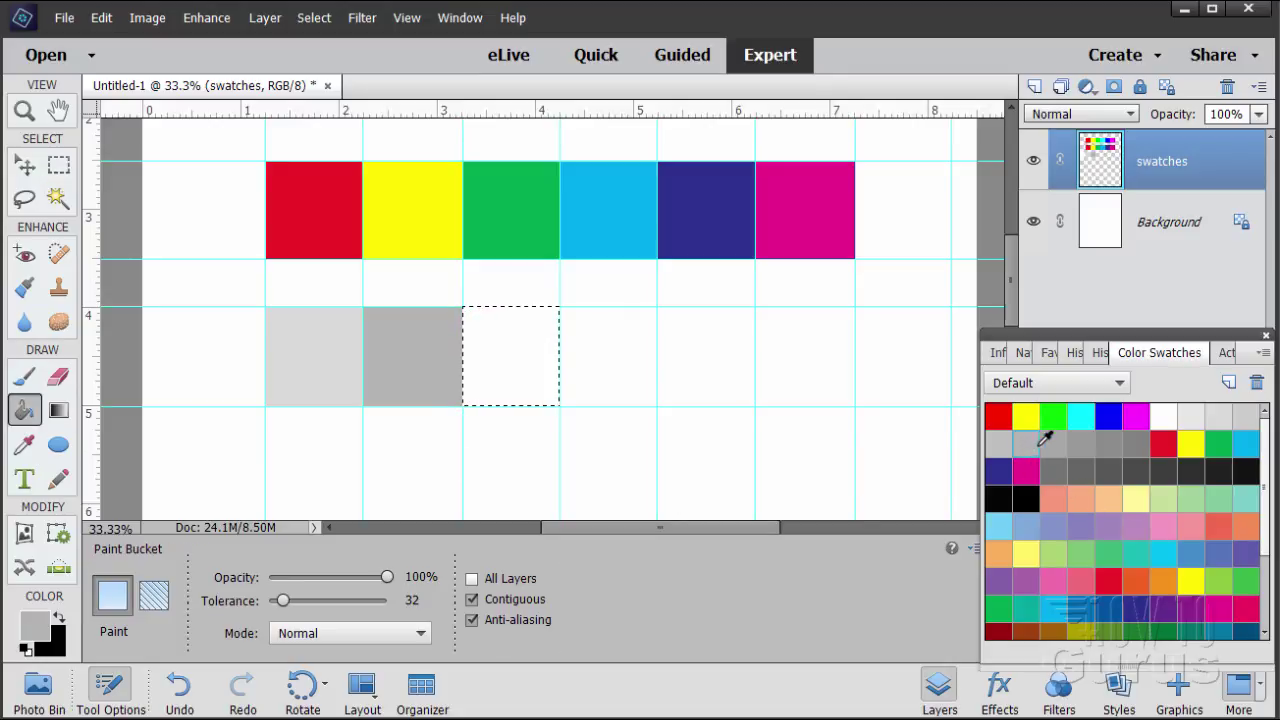
{"action": "left_click", "coordinate": [1109, 440]}
{"action": "left_click", "coordinate": [520, 388]}
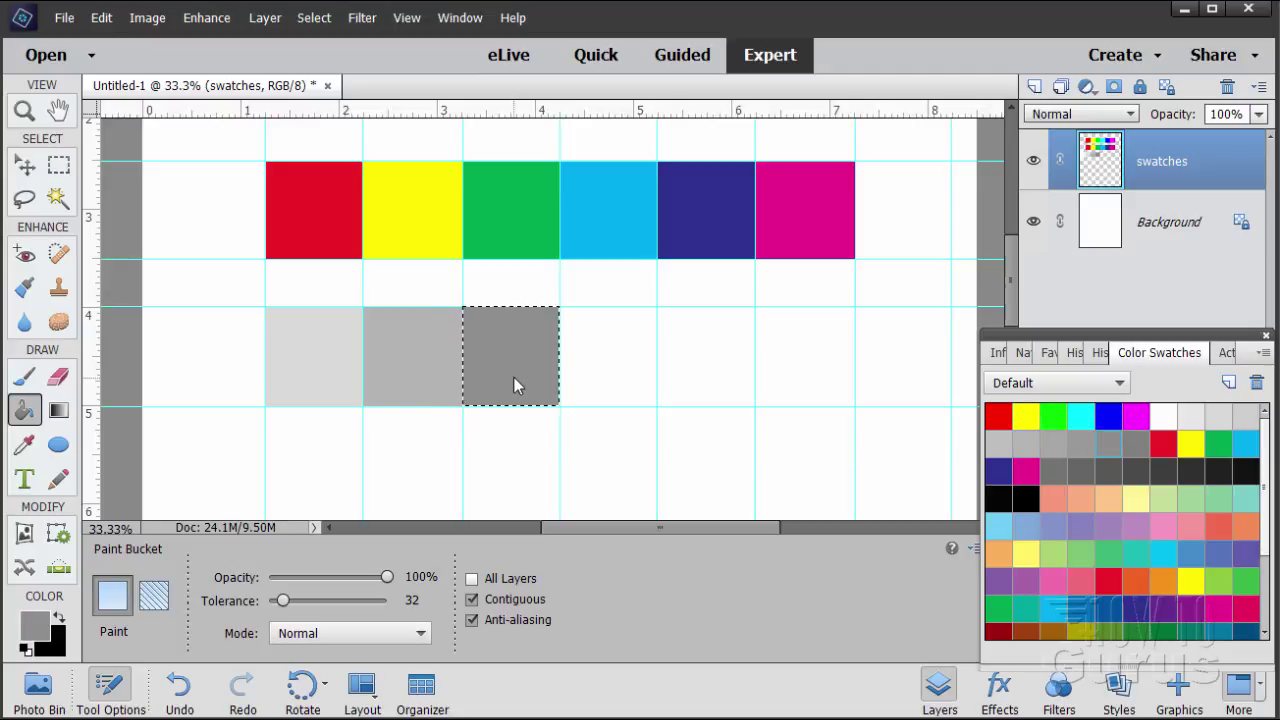
{"action": "left_click", "coordinate": [313, 17]}
{"action": "left_click", "coordinate": [331, 60]}
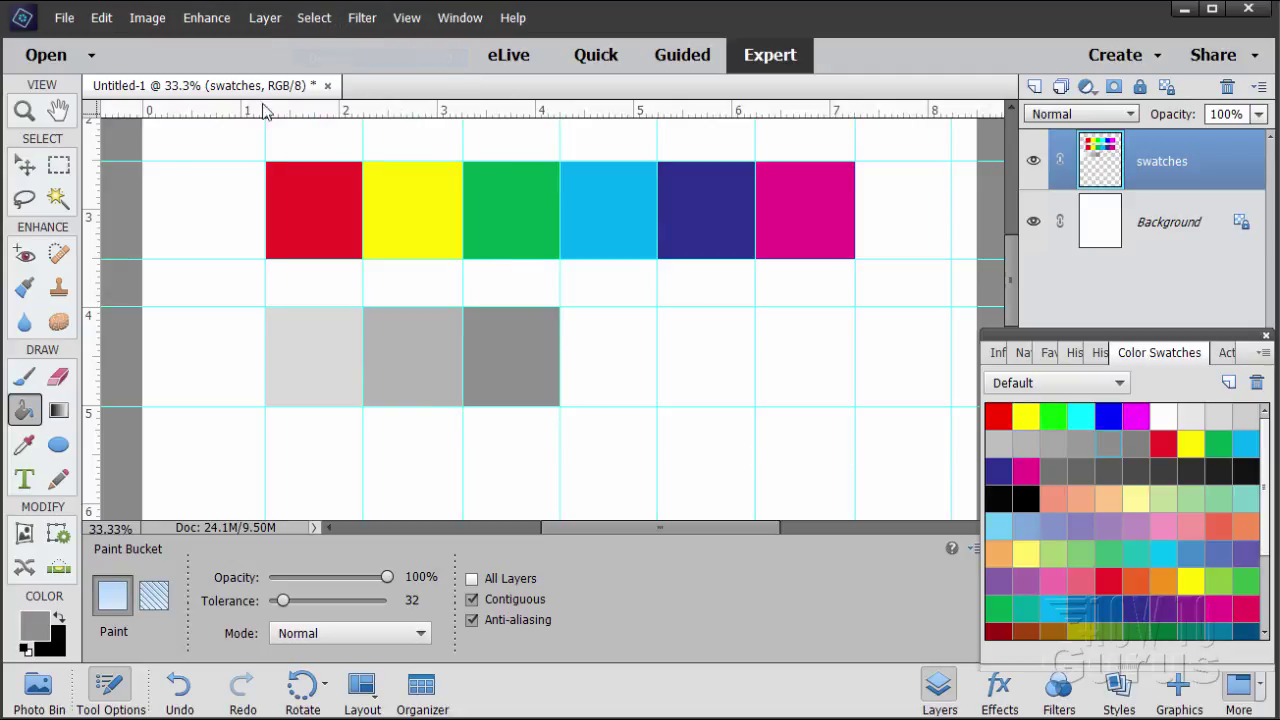
Fill the next cell with 55% Gray and deselect.
{"action": "left_click", "coordinate": [61, 168]}
{"action": "left_click_drag", "start_coordinate": [565, 306], "coordinate": [656, 406]}
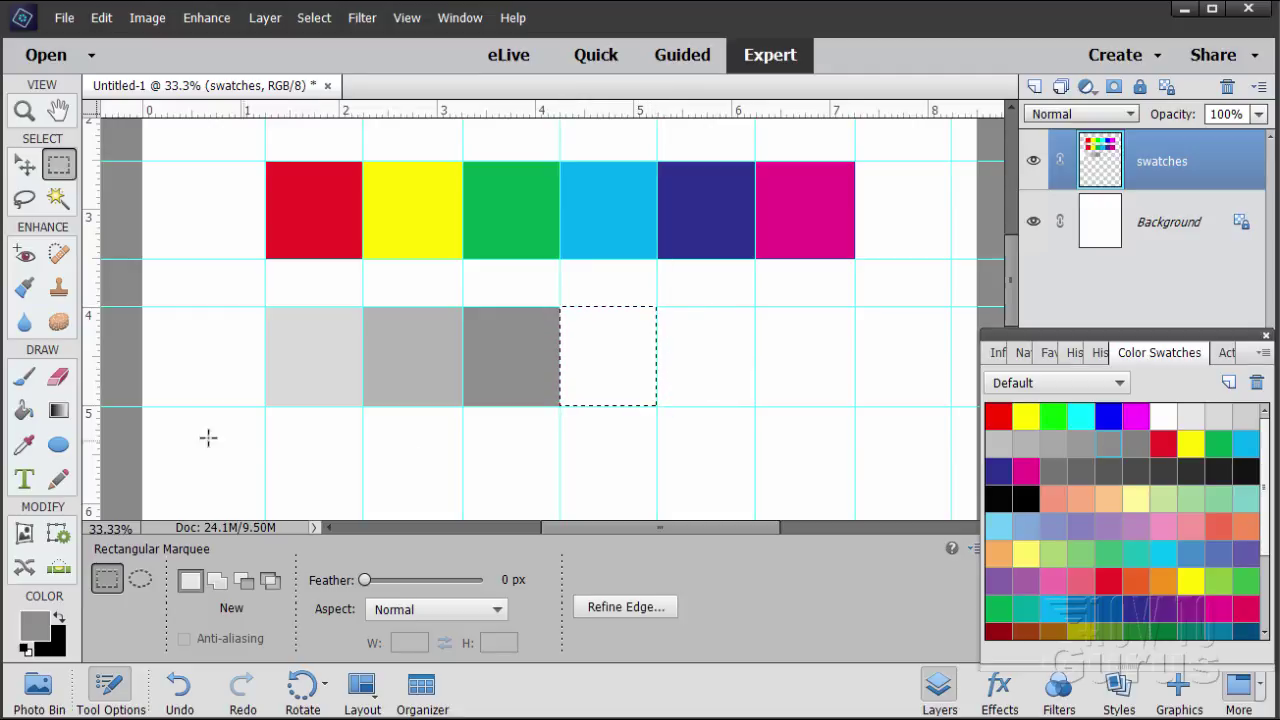
{"action": "left_click", "coordinate": [26, 412]}
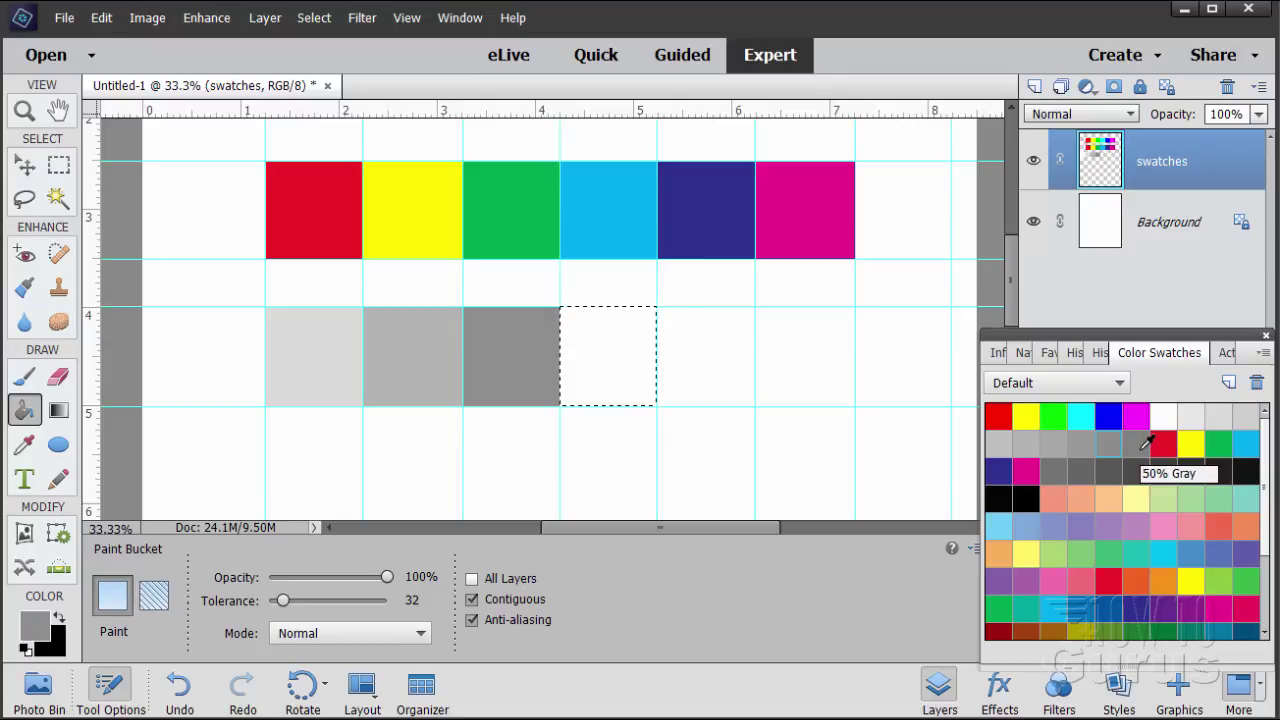
{"action": "left_click", "coordinate": [1082, 469]}
{"action": "left_click", "coordinate": [640, 378]}
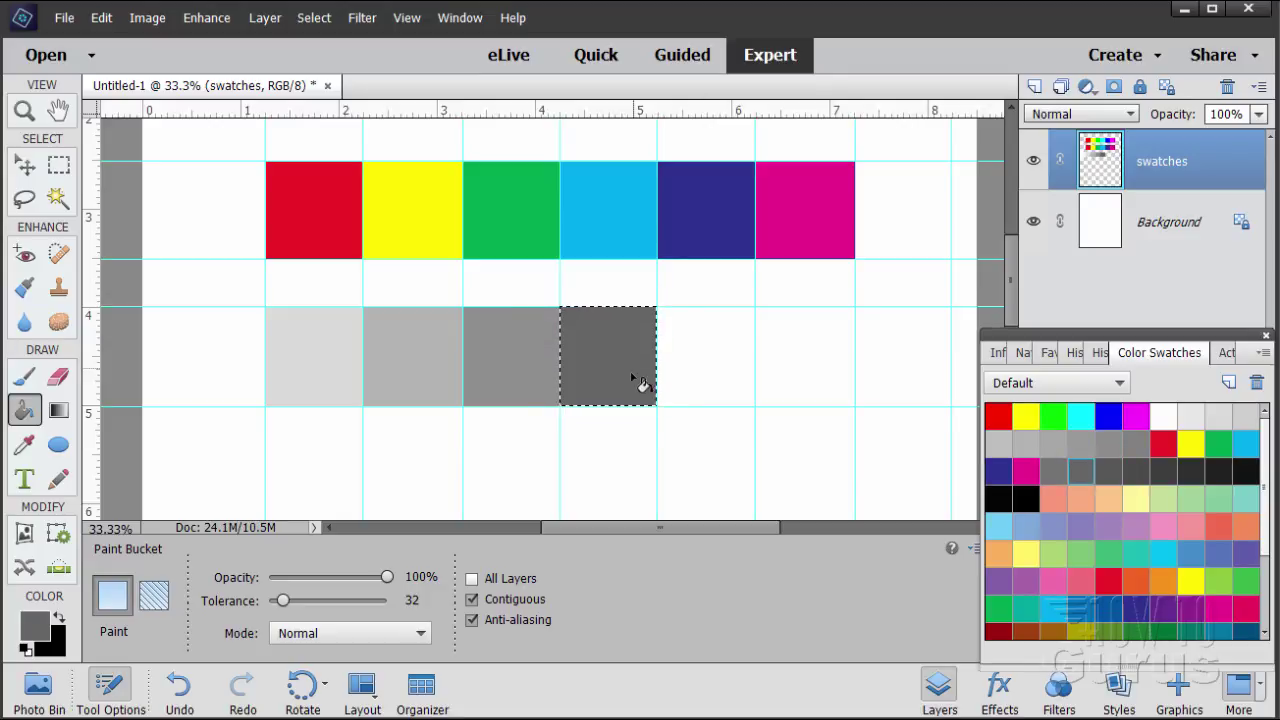
{"action": "left_click", "coordinate": [314, 18]}
{"action": "left_click", "coordinate": [322, 60]}
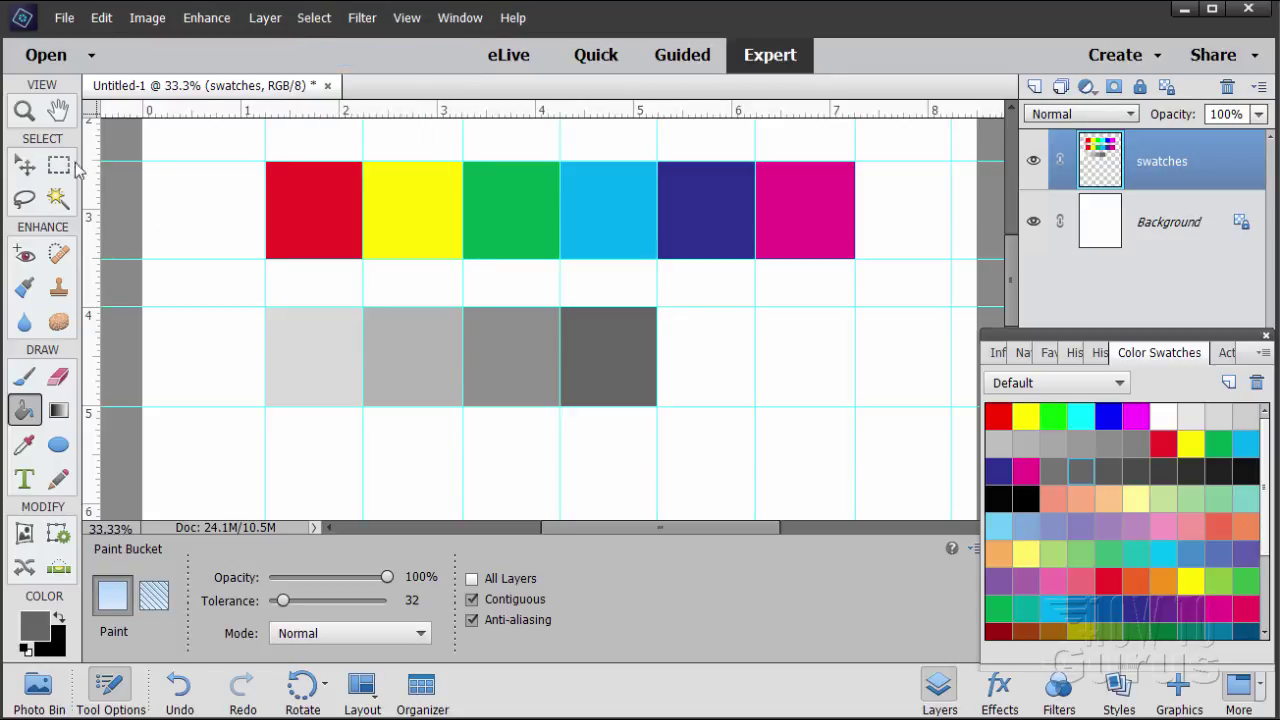
Fill the next cell with a darker gray swatch and deselect.
{"action": "key", "text": "m"}
{"action": "left_click_drag", "start_coordinate": [656, 306], "coordinate": [755, 405]}
{"action": "left_click", "coordinate": [25, 411]}
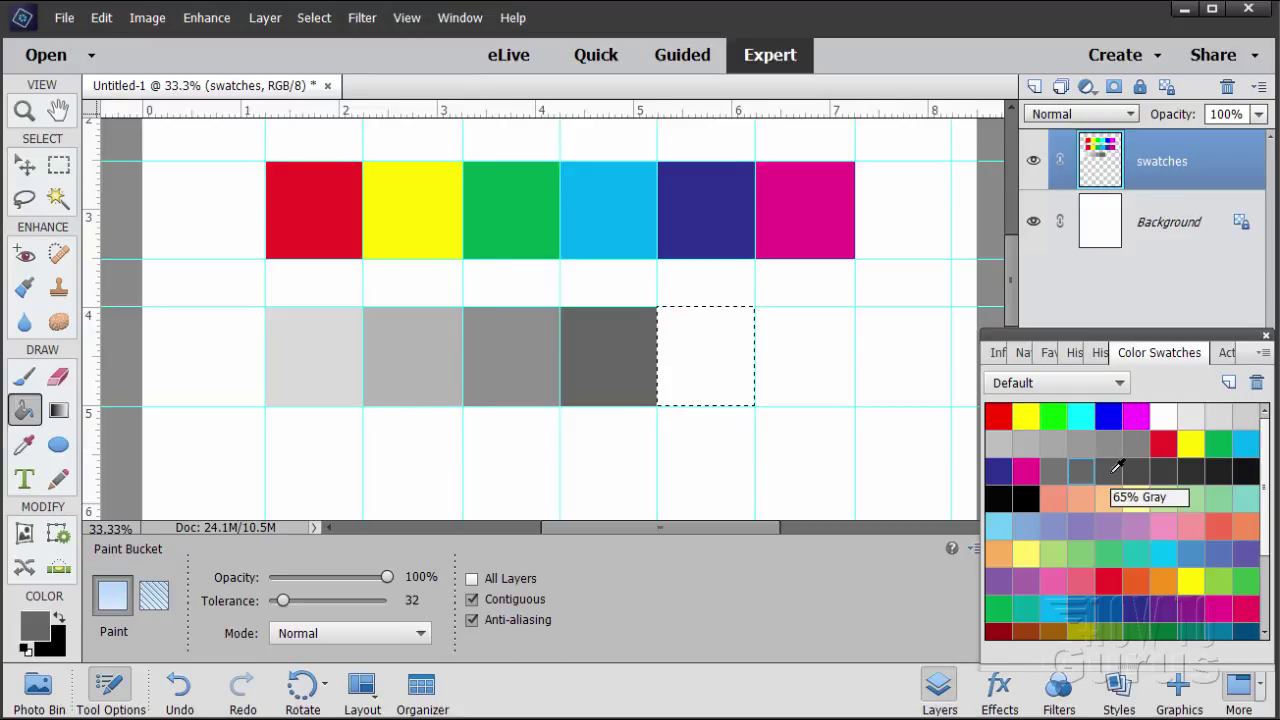
{"action": "left_click", "coordinate": [1163, 470]}
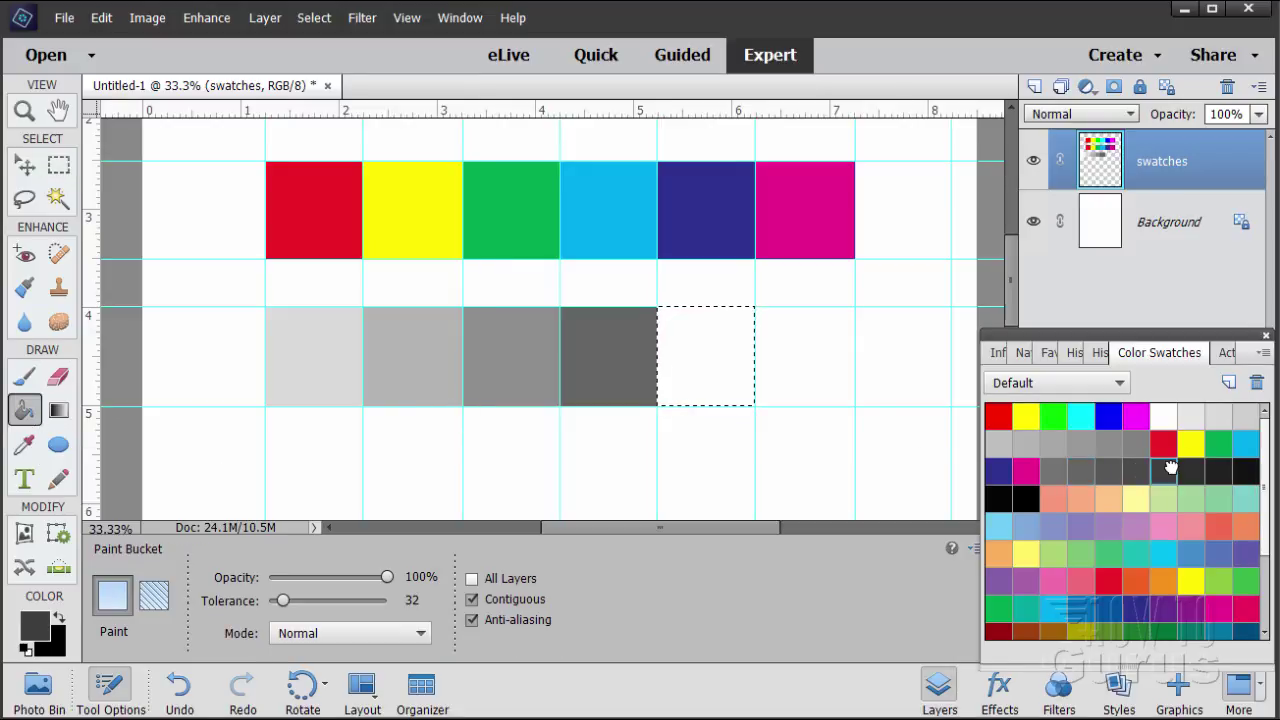
{"action": "left_click", "coordinate": [741, 368]}
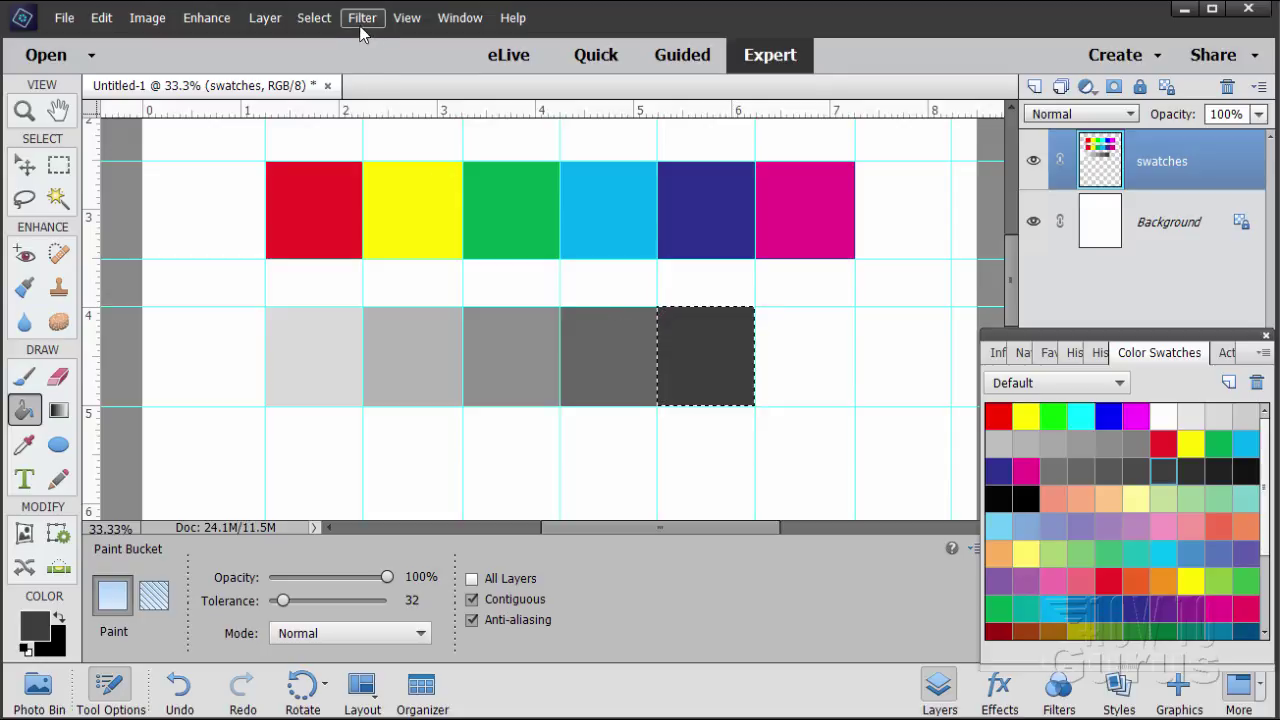
{"action": "left_click", "coordinate": [314, 18]}
{"action": "left_click", "coordinate": [342, 62]}
Fill the next cell with 85% Gray and deselect.
{"action": "key", "text": "m"}
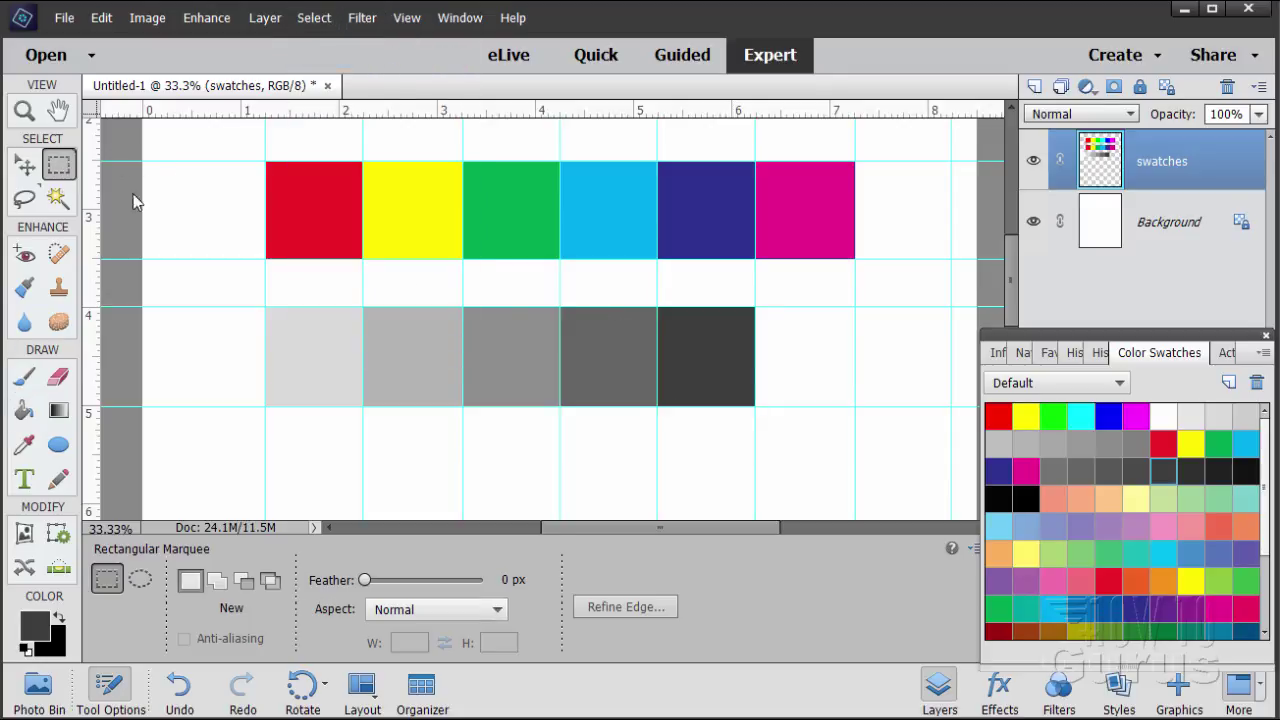
{"action": "left_click_drag", "start_coordinate": [755, 305], "coordinate": [855, 406]}
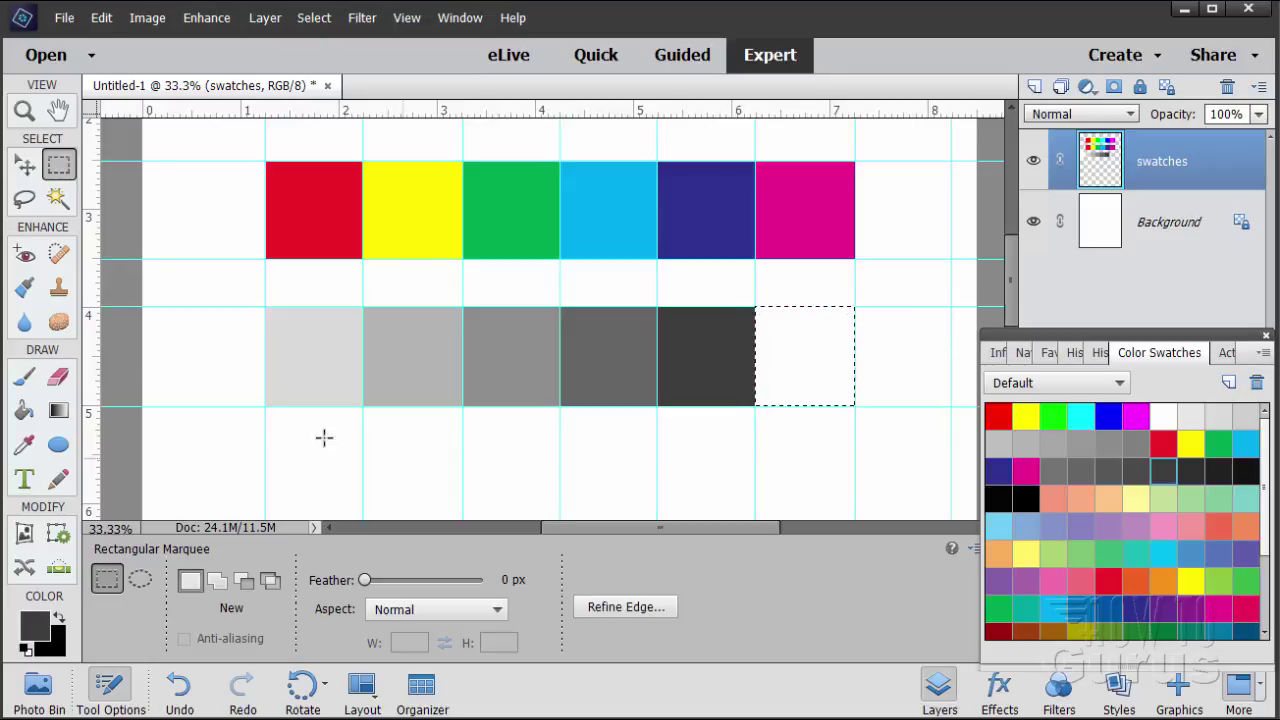
{"action": "left_click", "coordinate": [24, 410]}
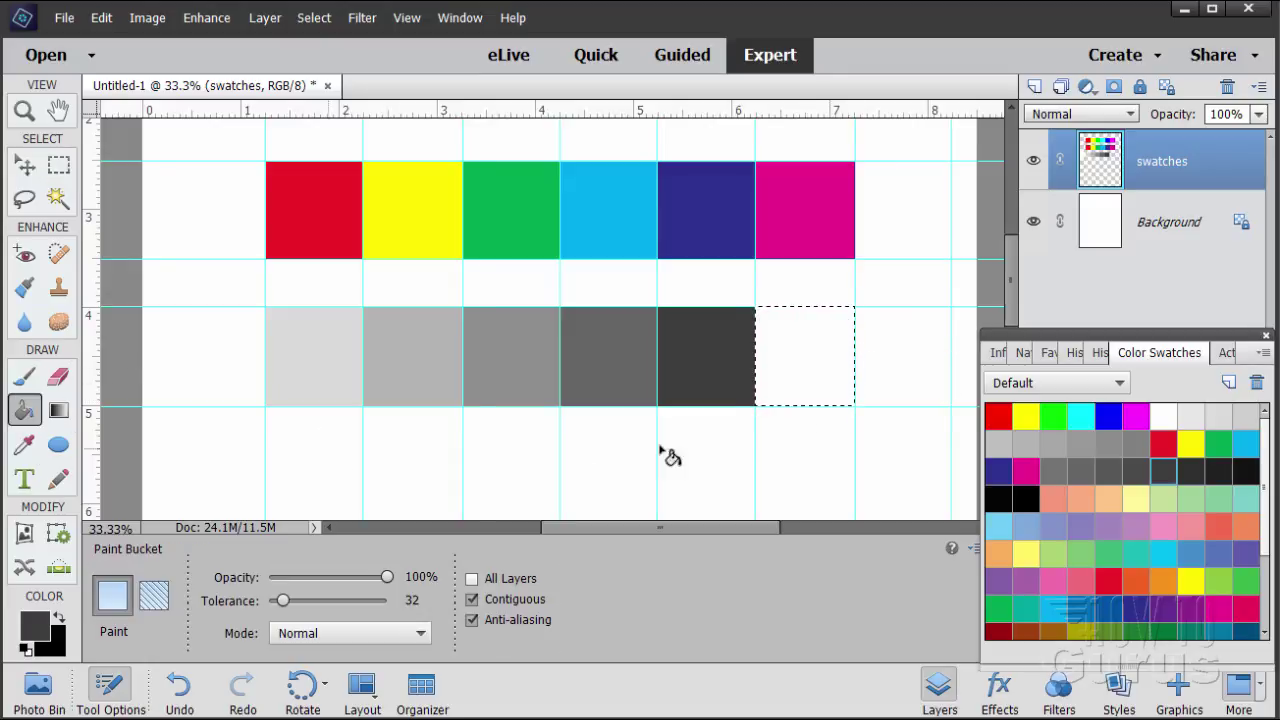
{"action": "left_click", "coordinate": [1244, 467]}
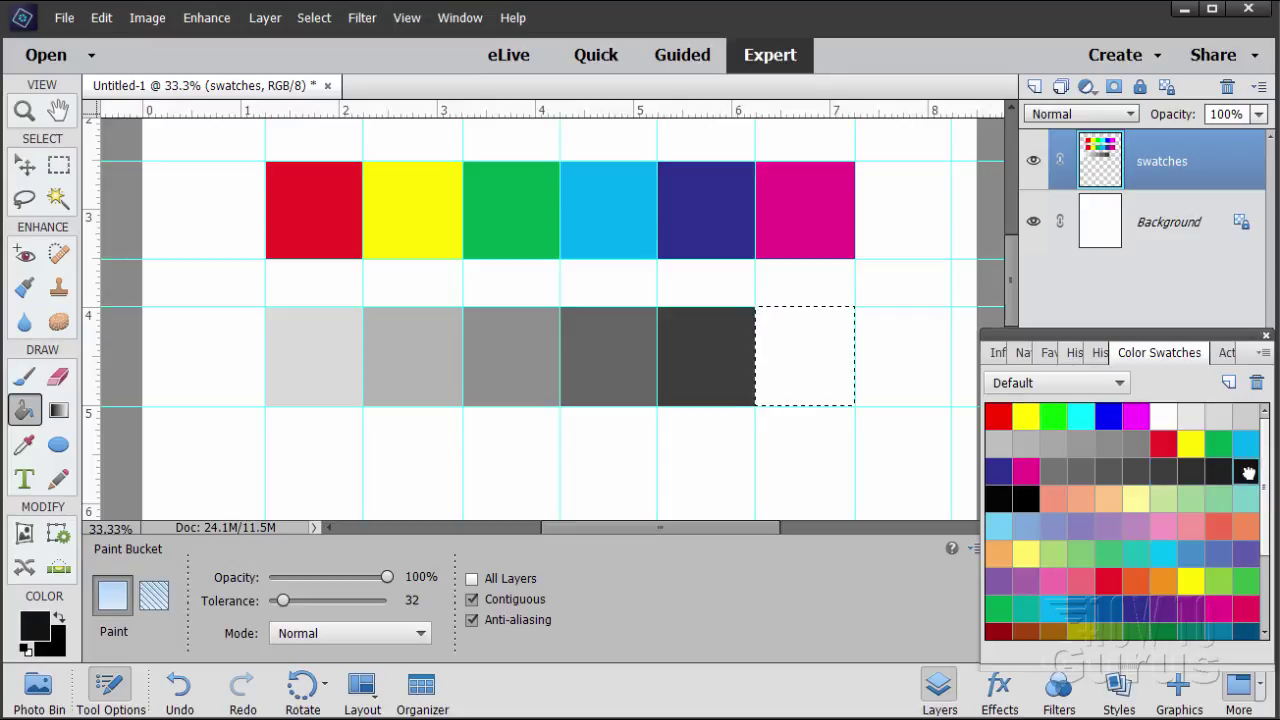
{"action": "left_click", "coordinate": [820, 378]}
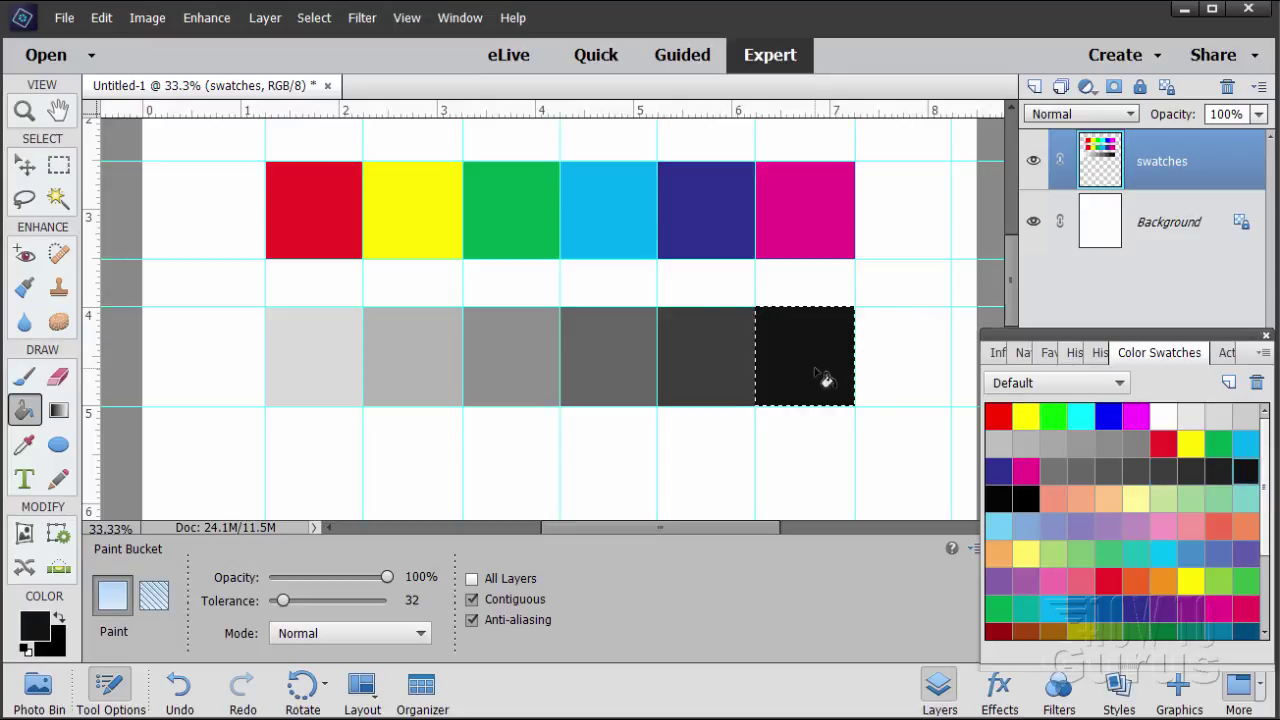
{"action": "left_click", "coordinate": [313, 18]}
{"action": "left_click", "coordinate": [320, 55]}
Fill the last cell of the gray row with solid black and deselect.
{"action": "key", "text": "m"}
{"action": "left_click_drag", "start_coordinate": [855, 306], "coordinate": [951, 406]}
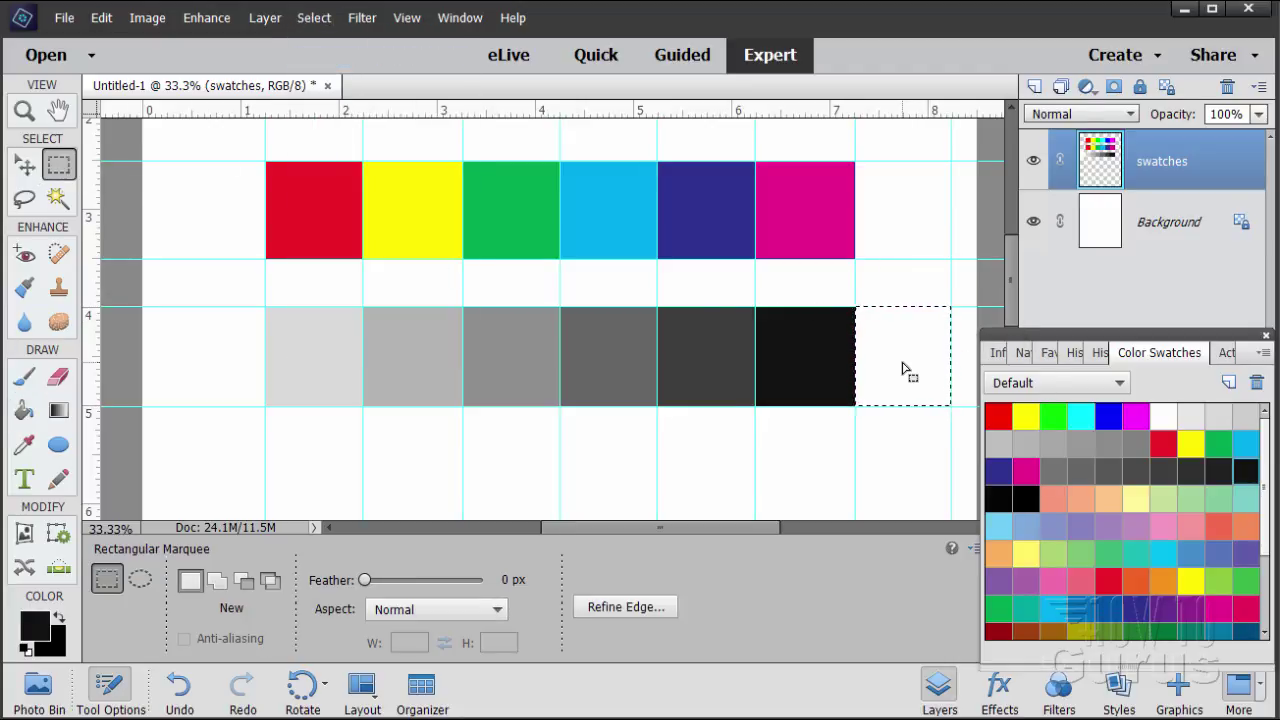
{"action": "left_click", "coordinate": [23, 413]}
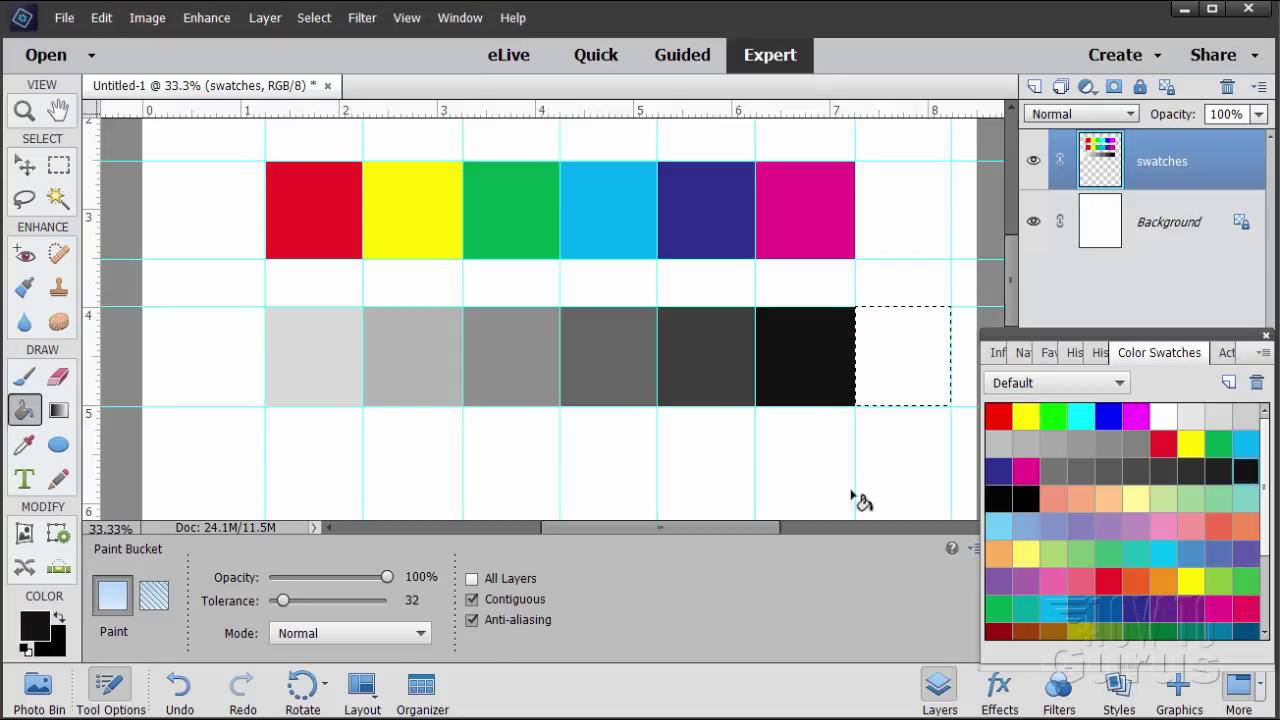
{"action": "left_click", "coordinate": [1026, 497]}
{"action": "left_click", "coordinate": [930, 374]}
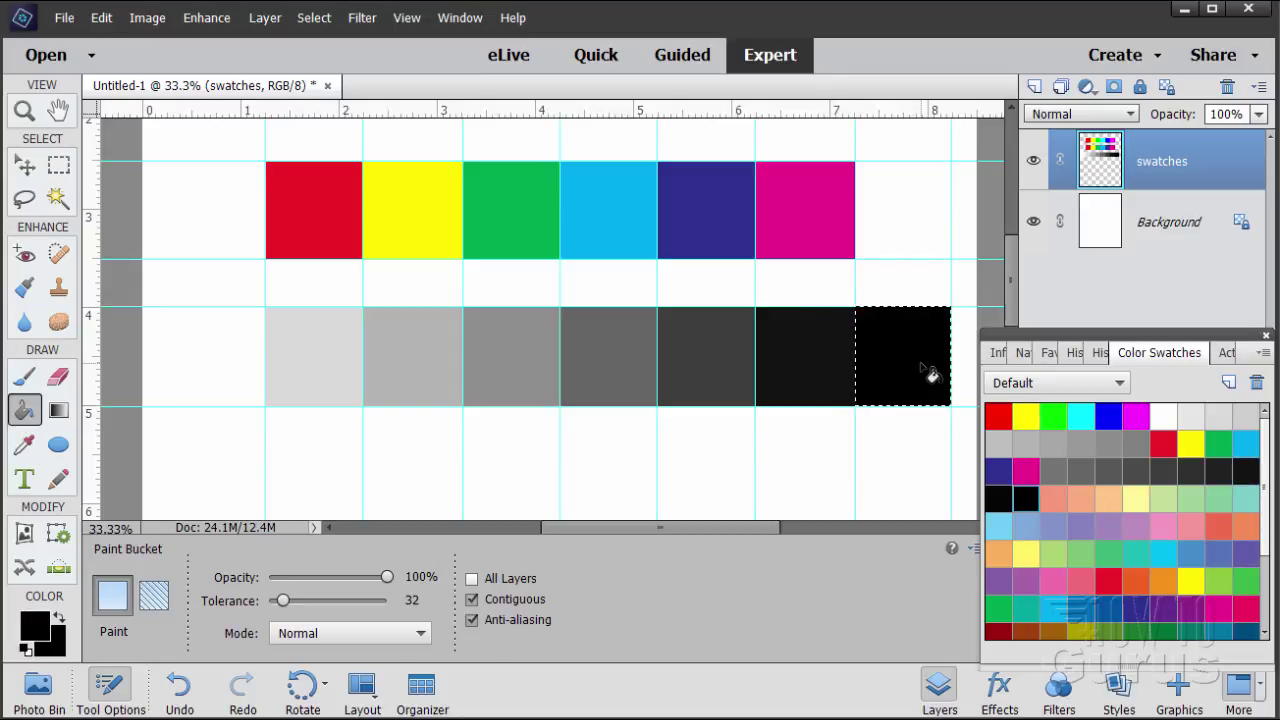
{"action": "left_click", "coordinate": [313, 18]}
{"action": "left_click", "coordinate": [318, 60]}
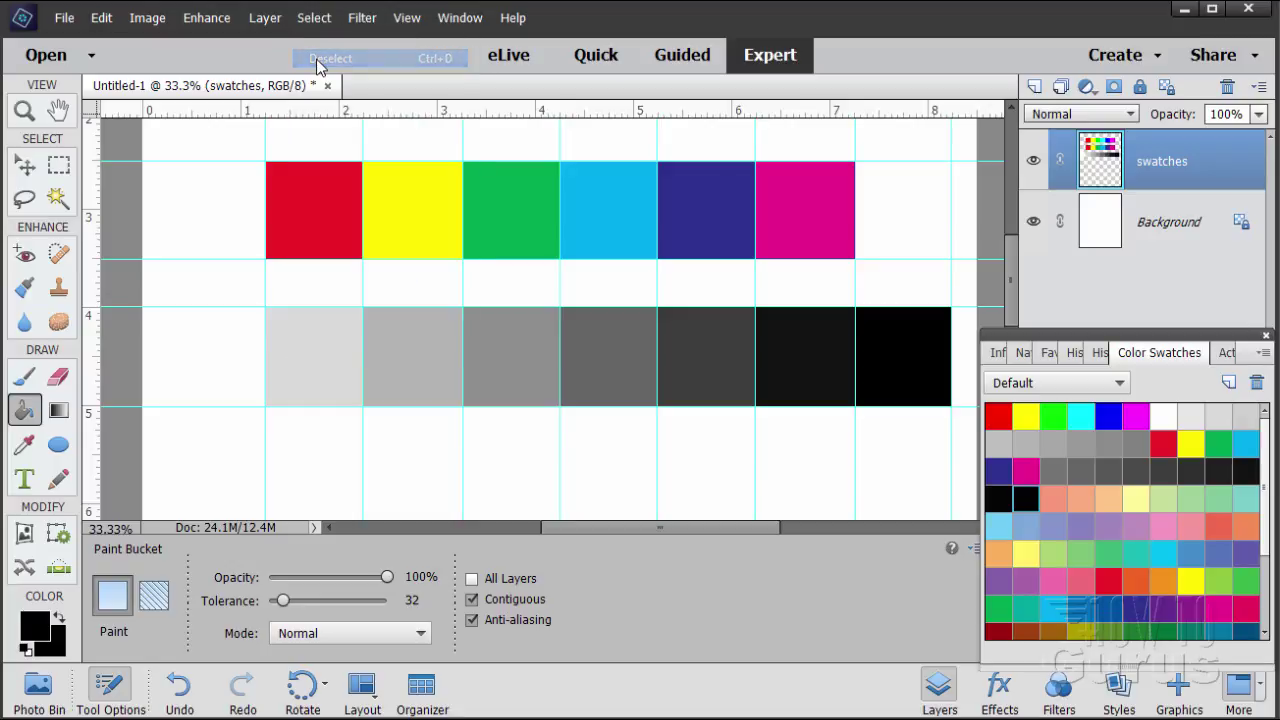
{"action": "left_click", "coordinate": [20, 166]}
{"action": "scroll", "coordinate": [1012, 290], "scroll_direction": "up", "scroll_amount": 3}
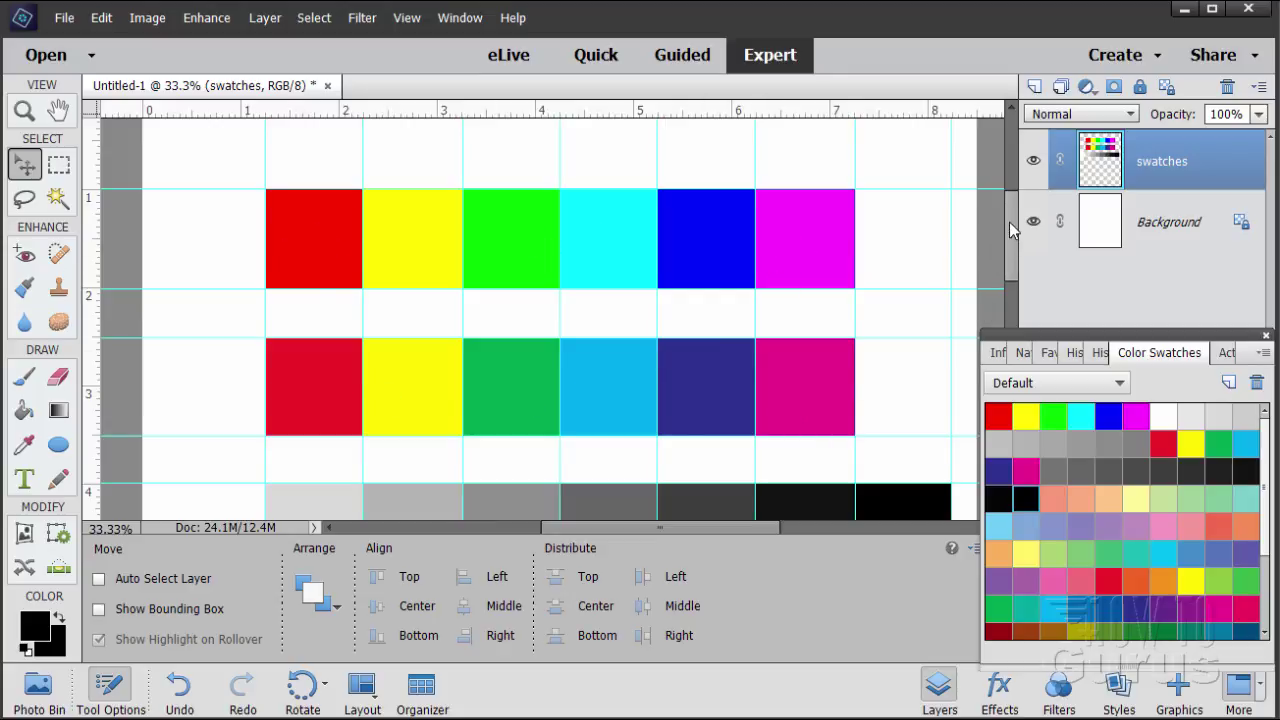
{"action": "scroll", "coordinate": [1011, 238], "scroll_direction": "down", "scroll_amount": 3}
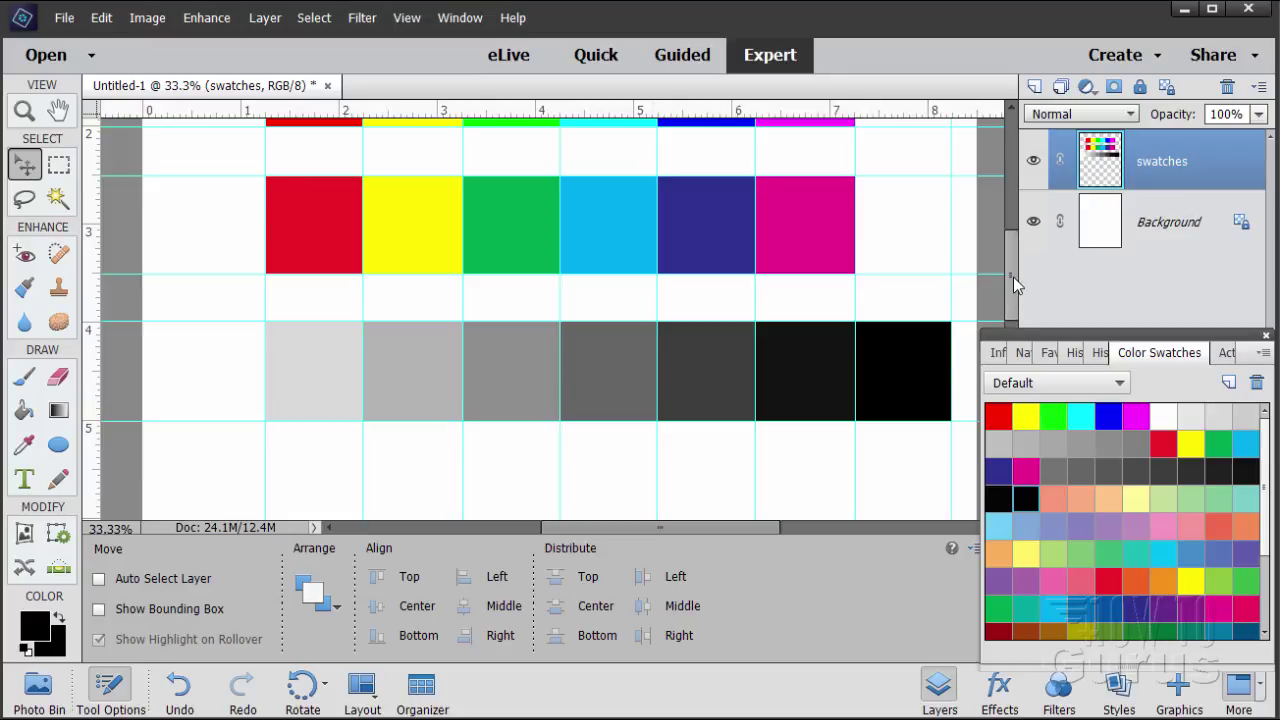
{"action": "scroll", "coordinate": [1011, 277], "scroll_direction": "down", "scroll_amount": 3}
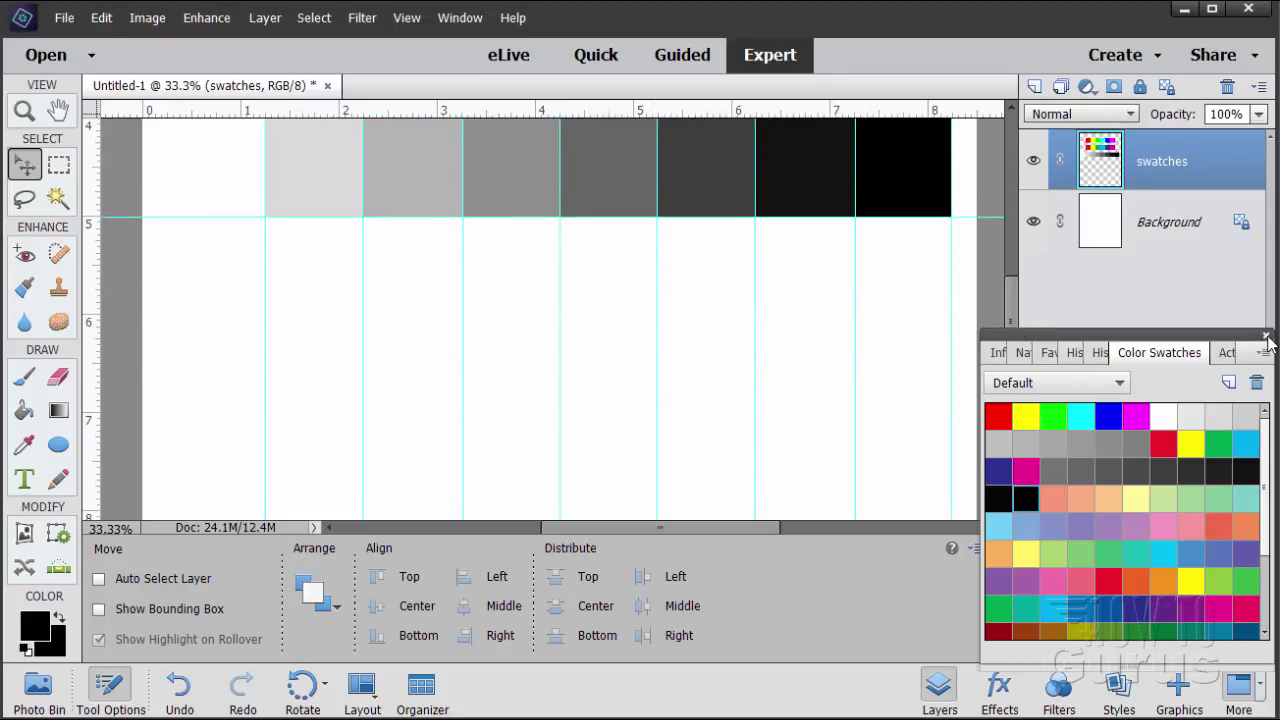
Copy the family photo into the chart as a new layer and close its source window.
{"action": "left_click", "coordinate": [1266, 337]}
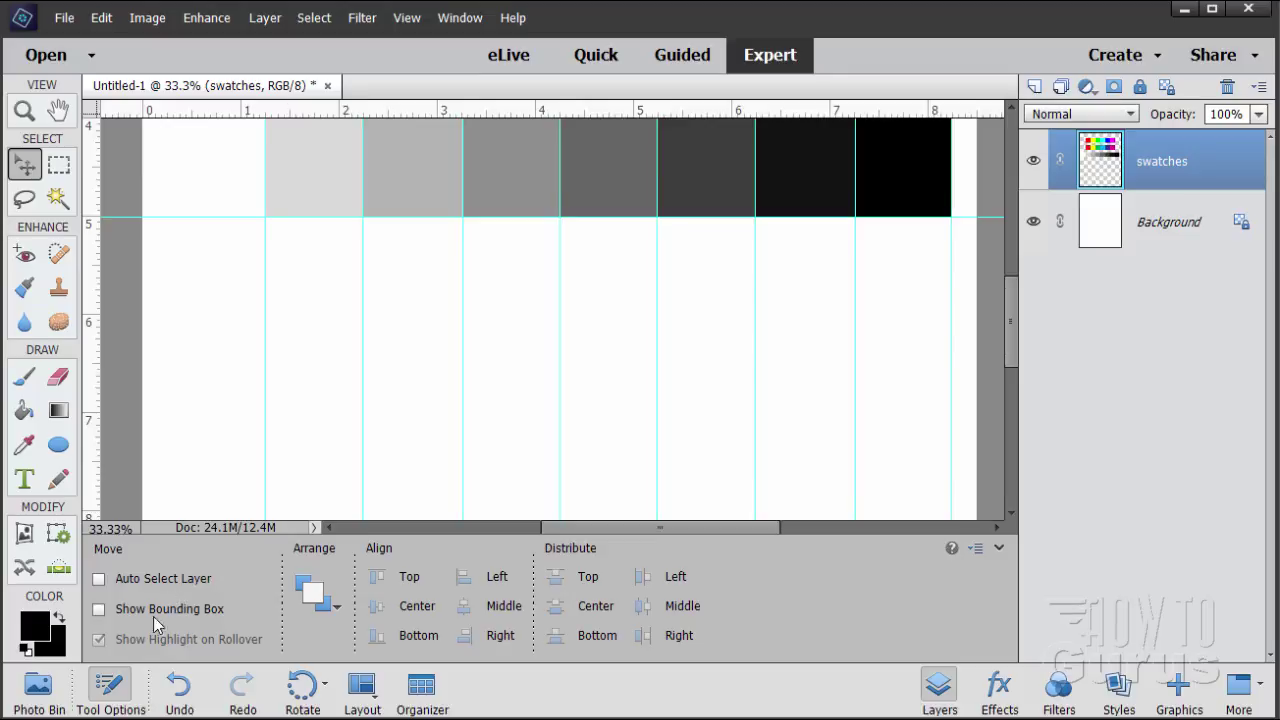
{"action": "left_click", "coordinate": [38, 688]}
{"action": "double_click", "coordinate": [120, 628]}
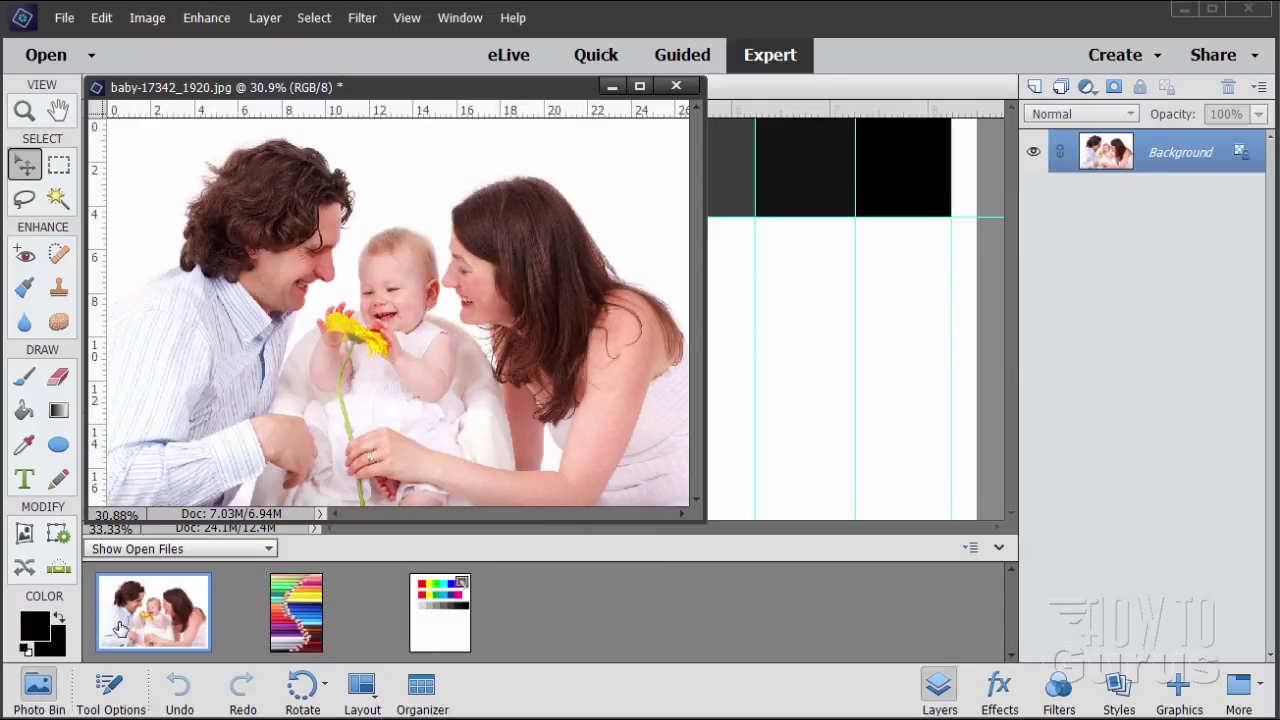
{"action": "left_click_drag", "start_coordinate": [500, 95], "coordinate": [1008, 249]}
{"action": "left_click_drag", "start_coordinate": [1105, 155], "coordinate": [422, 319]}
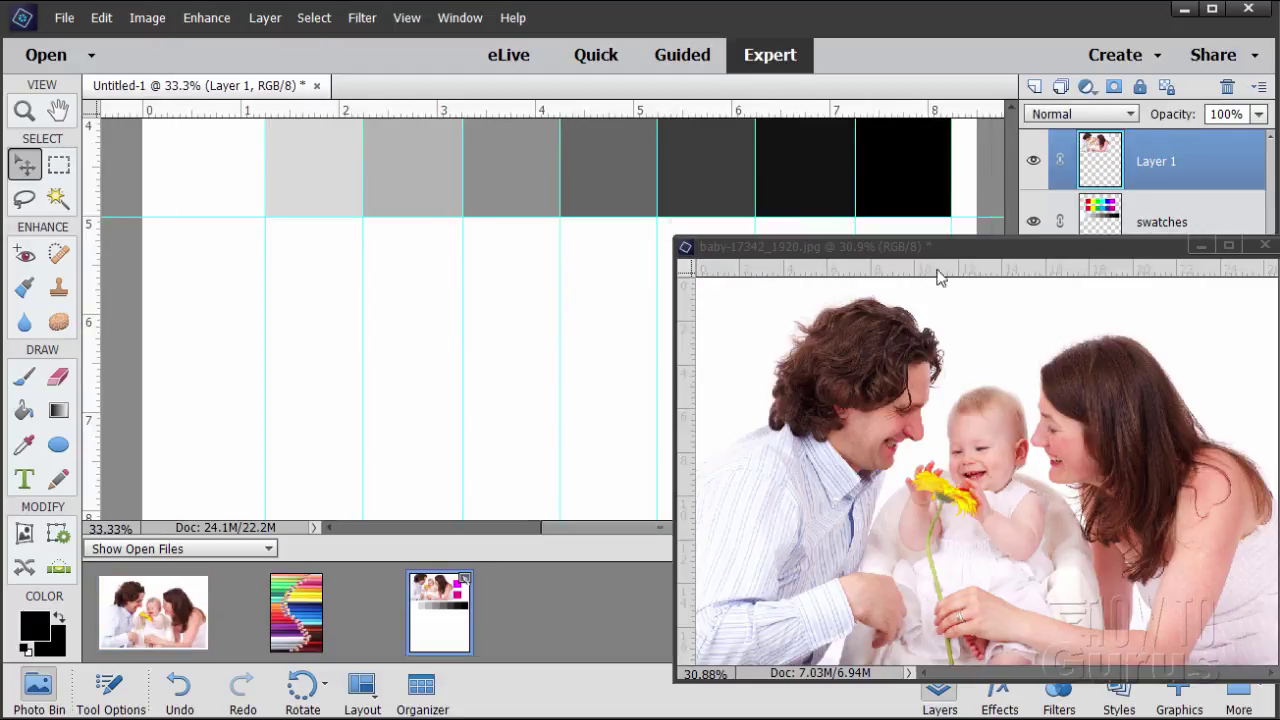
{"action": "left_click_drag", "start_coordinate": [958, 252], "coordinate": [680, 296]}
{"action": "left_click", "coordinate": [987, 288]}
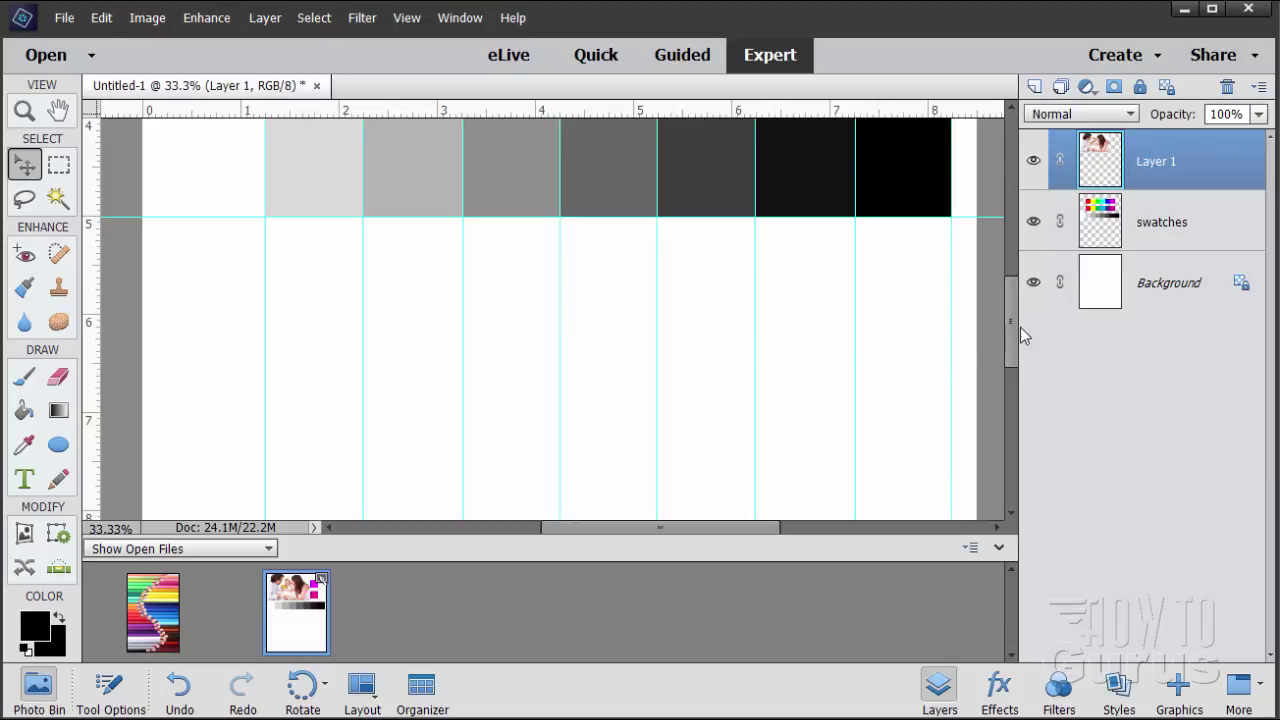
Copy the coloured-pencils photo into the chart as a new layer and close its window.
{"action": "left_click", "coordinate": [168, 624]}
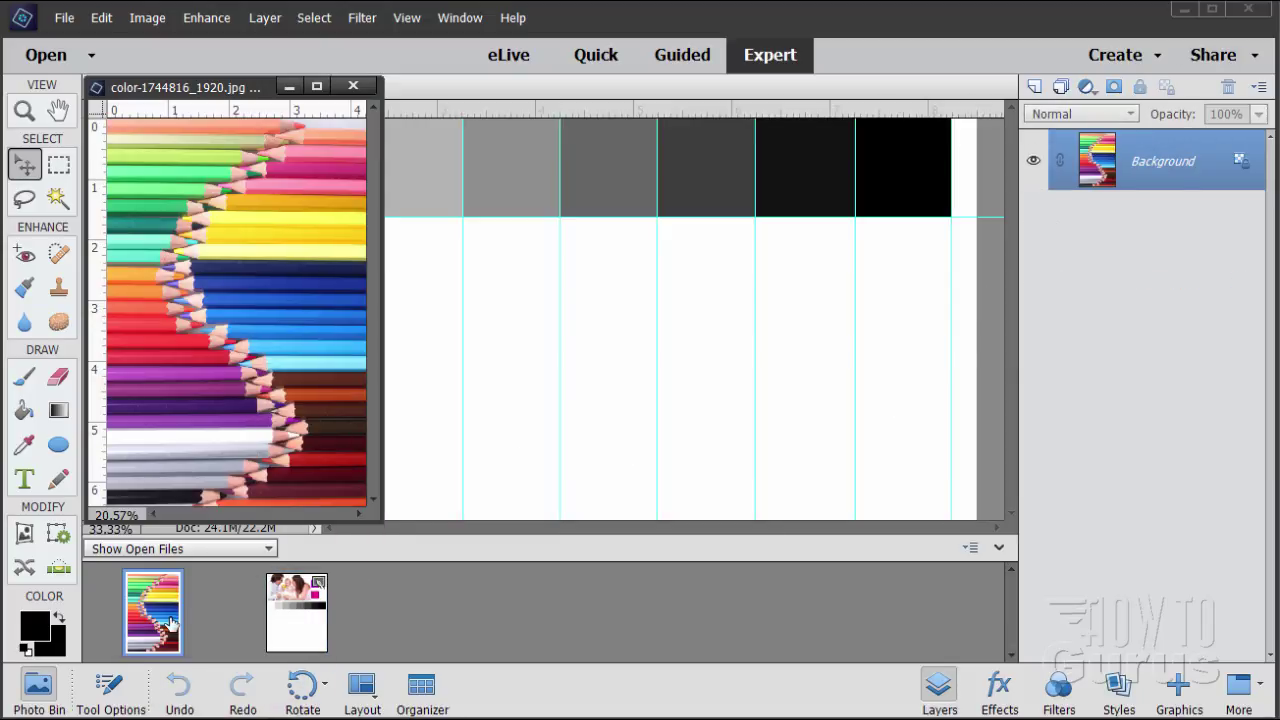
{"action": "left_click_drag", "start_coordinate": [223, 92], "coordinate": [927, 306]}
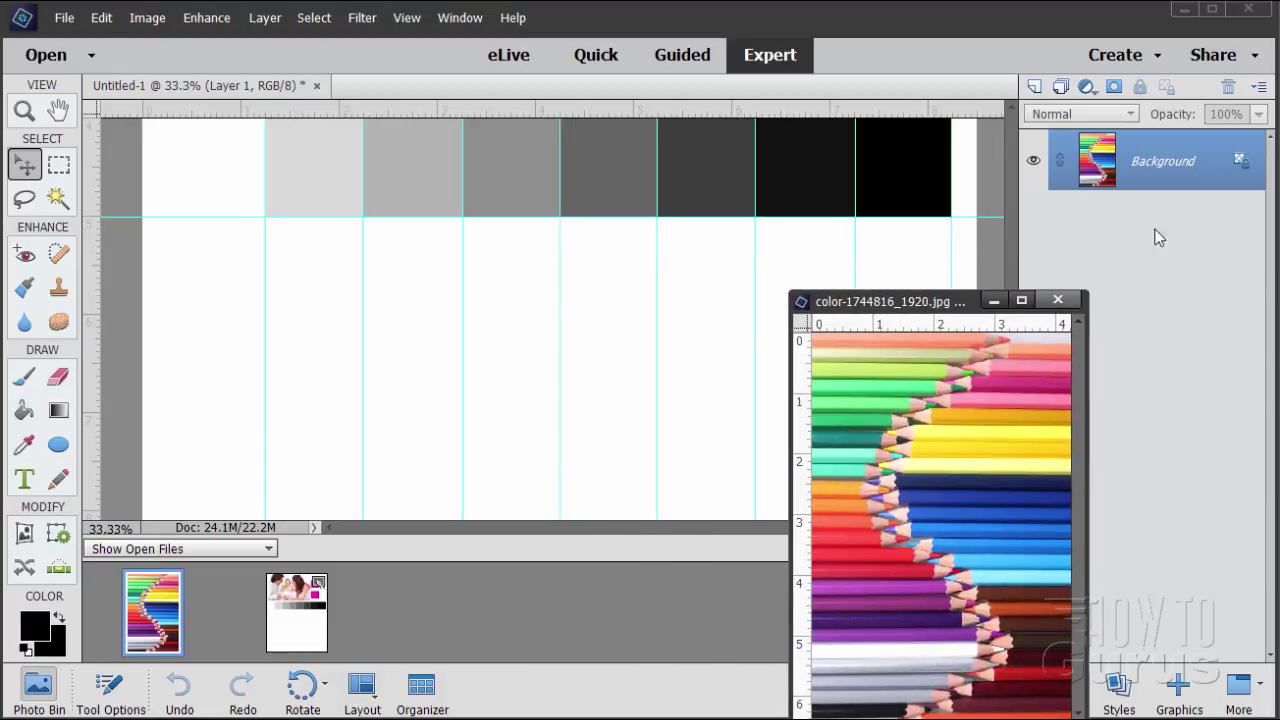
{"action": "left_click_drag", "start_coordinate": [1103, 167], "coordinate": [613, 374]}
{"action": "left_click", "coordinate": [1057, 299]}
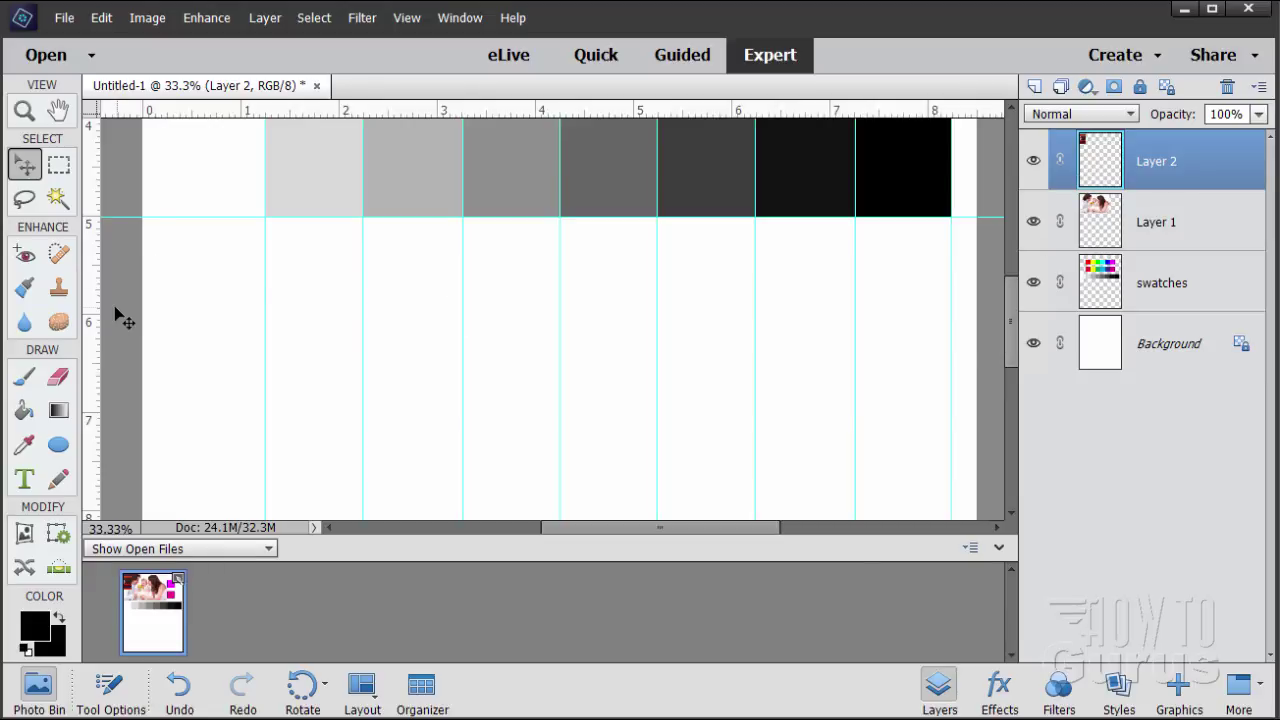
Fit the page in view, move the pencils photo down, and scale it to 61.95%.
{"action": "left_click", "coordinate": [24, 110]}
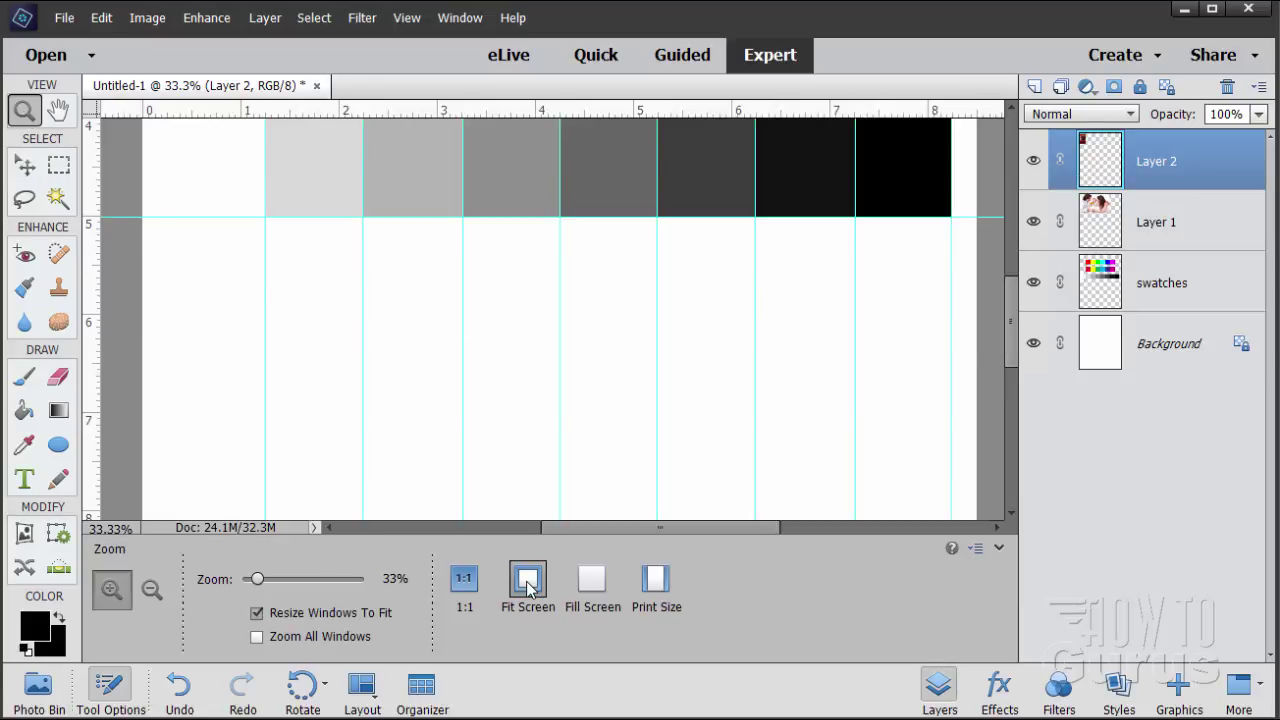
{"action": "left_click", "coordinate": [528, 582]}
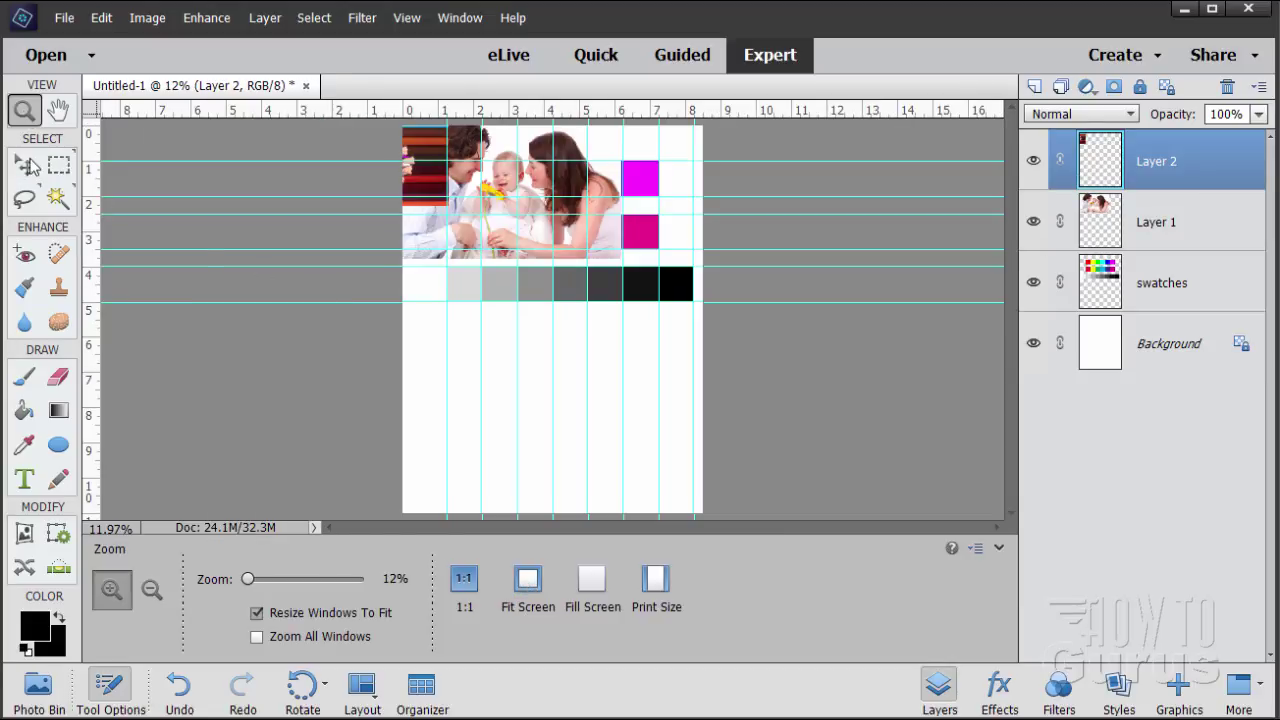
{"action": "key", "text": "v"}
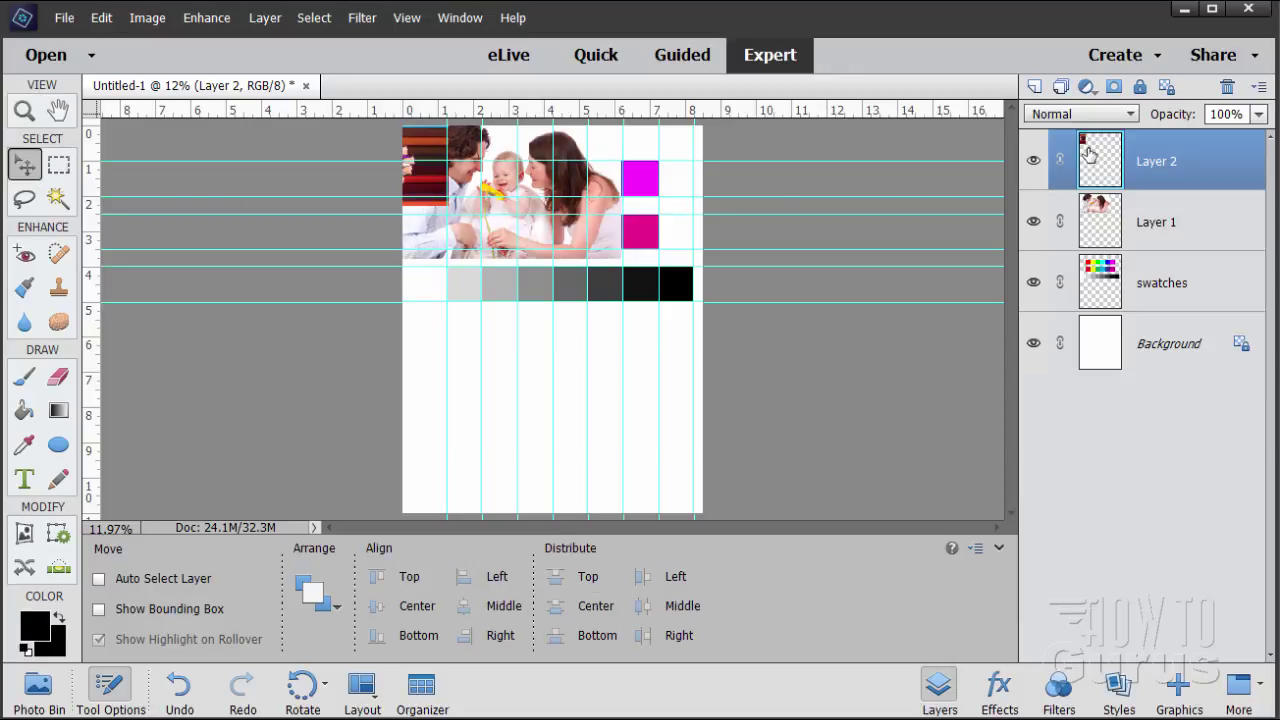
{"action": "mouse_move", "coordinate": [437, 143]}
{"action": "left_mouse_down"}
{"action": "mouse_move", "coordinate": [554, 318]}
{"action": "mouse_move", "coordinate": [668, 430]}
{"action": "left_mouse_up"}
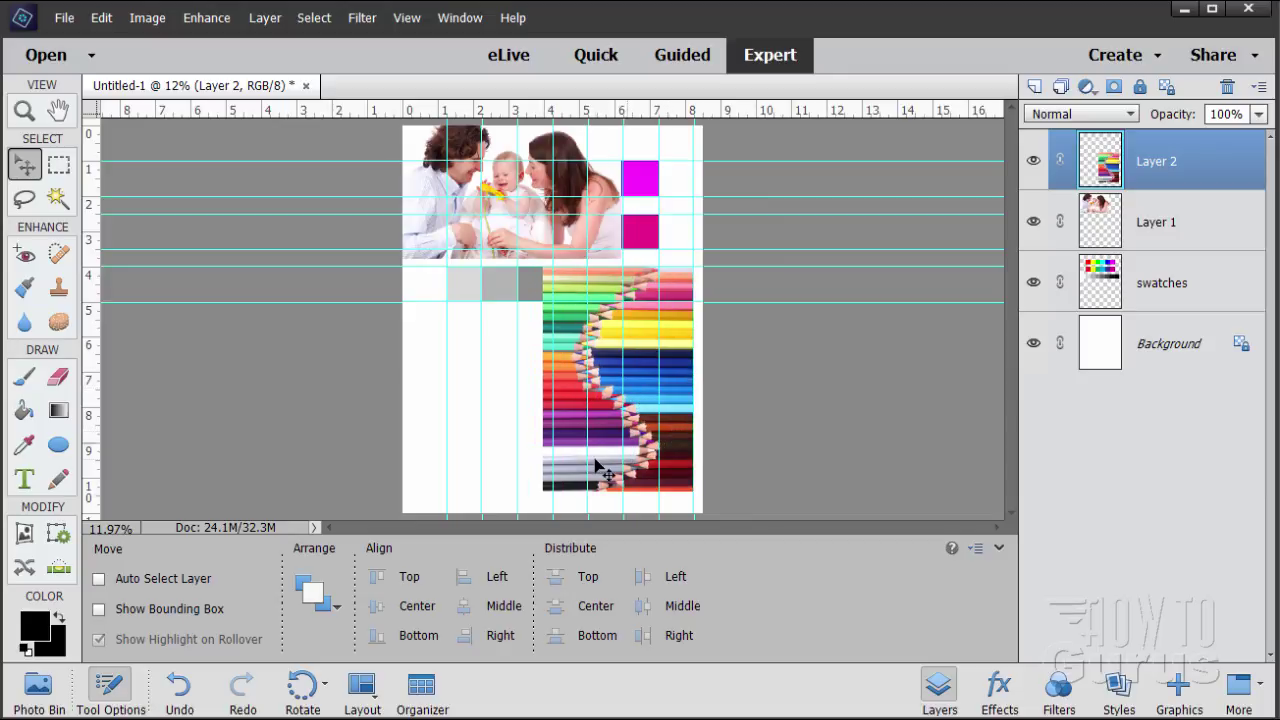
{"action": "key", "text": "ctrl+t"}
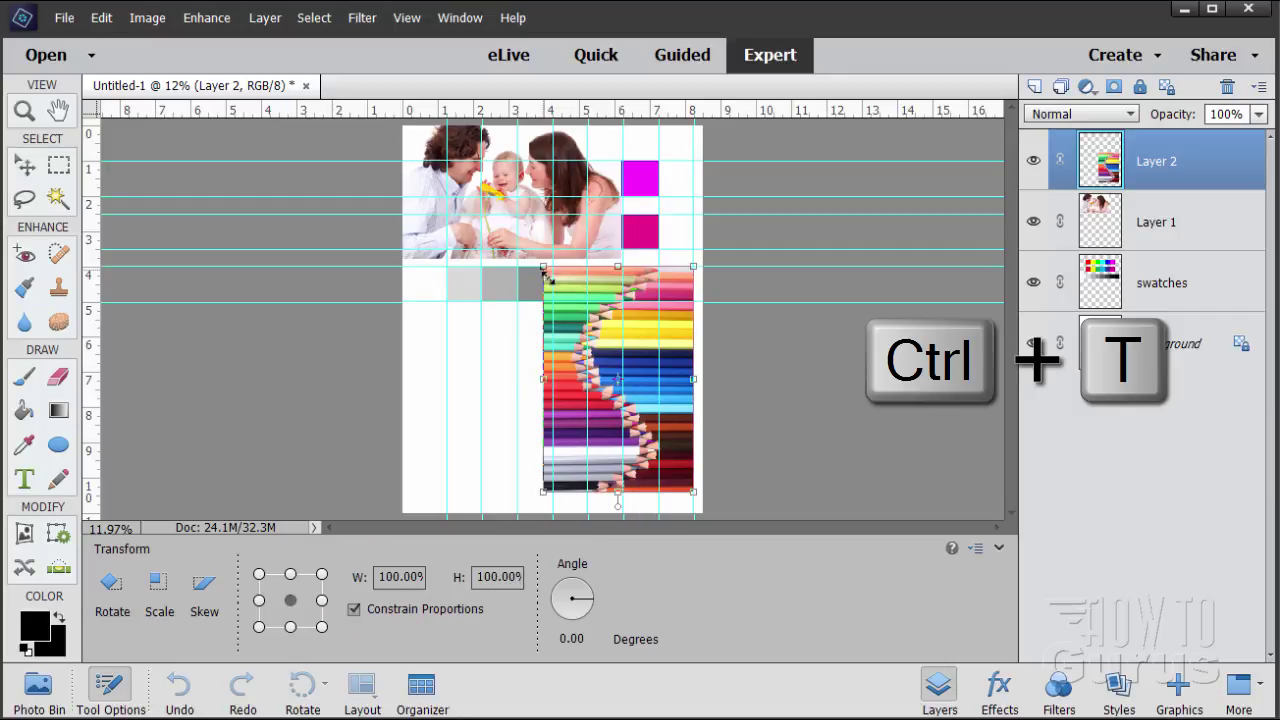
{"action": "left_click_drag", "start_coordinate": [543, 270], "coordinate": [588, 364]}
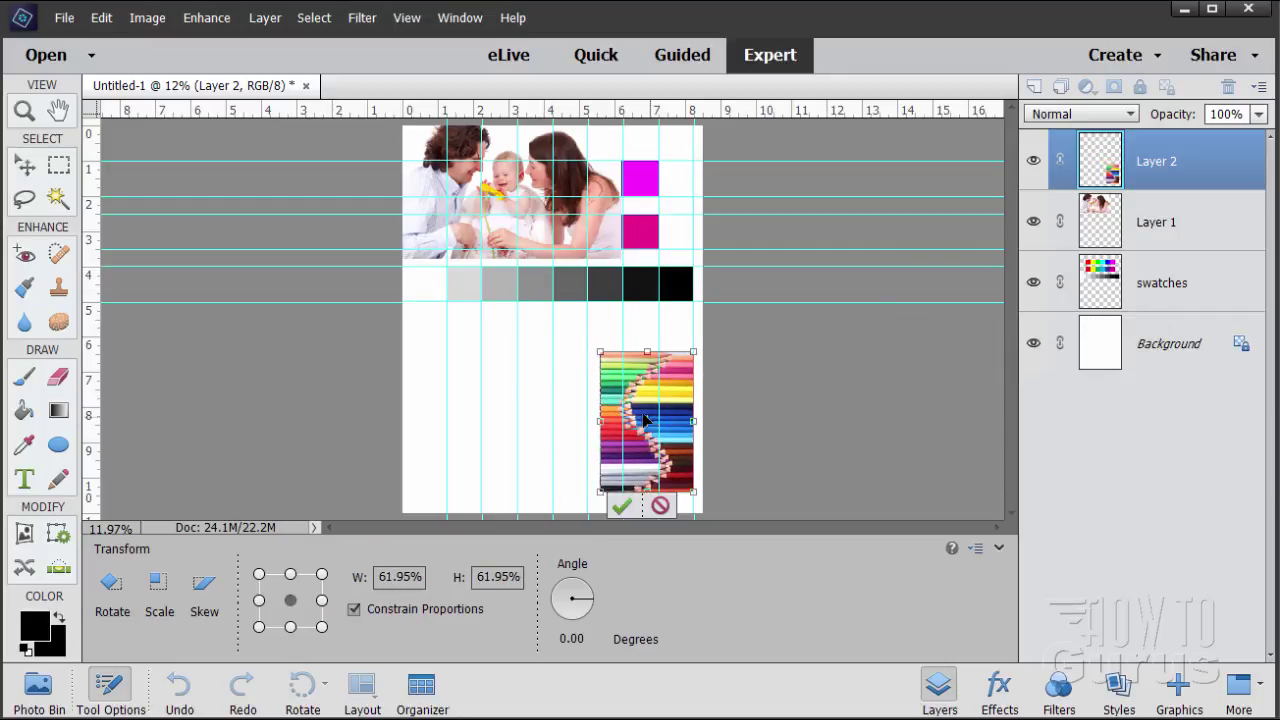
{"action": "left_click_drag", "start_coordinate": [658, 476], "coordinate": [658, 452]}
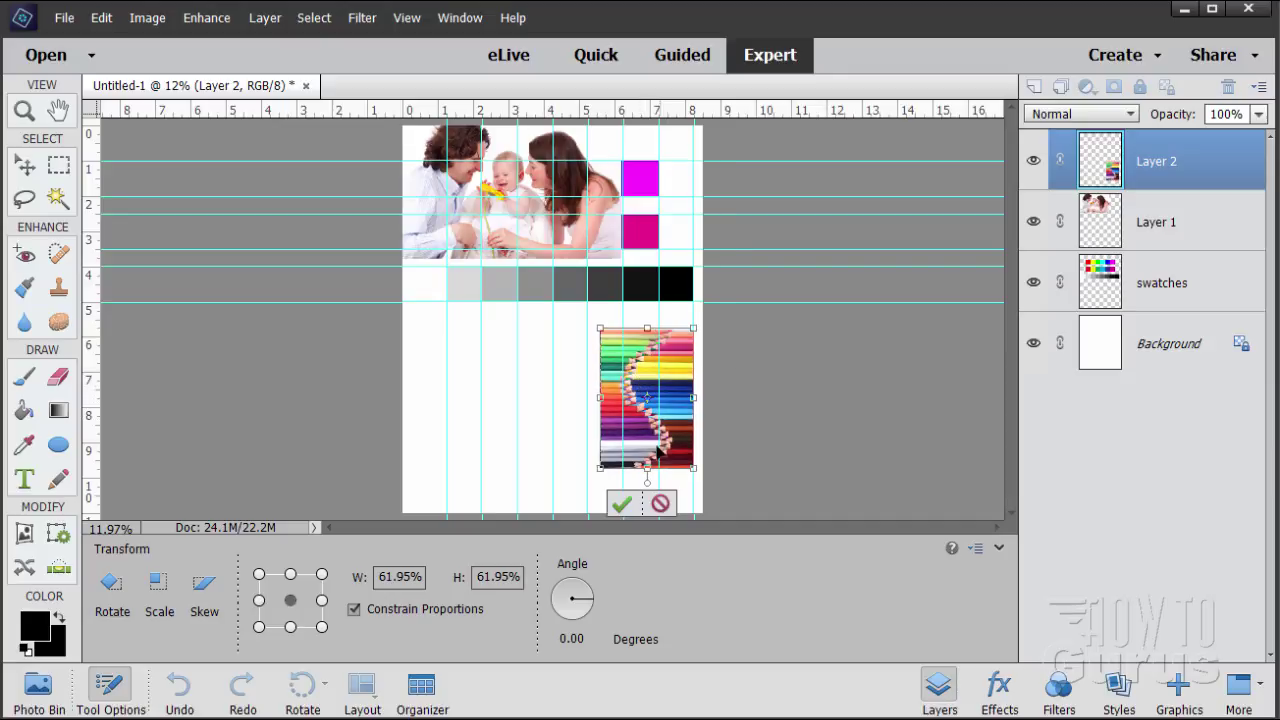
{"action": "left_click", "coordinate": [622, 505]}
Move Layer 1's family photo below the grayscale strip at lower left, scaled to 77.14%.
{"action": "left_click", "coordinate": [1105, 226]}
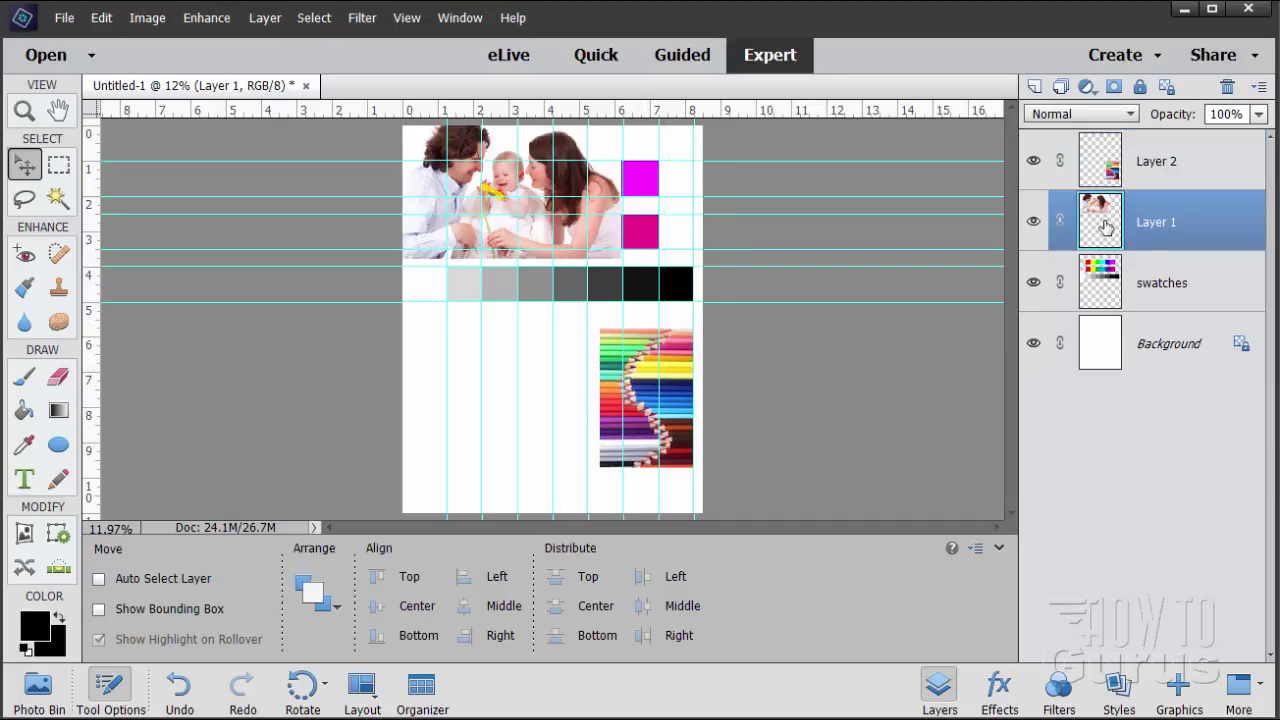
{"action": "left_click_drag", "start_coordinate": [507, 194], "coordinate": [512, 388]}
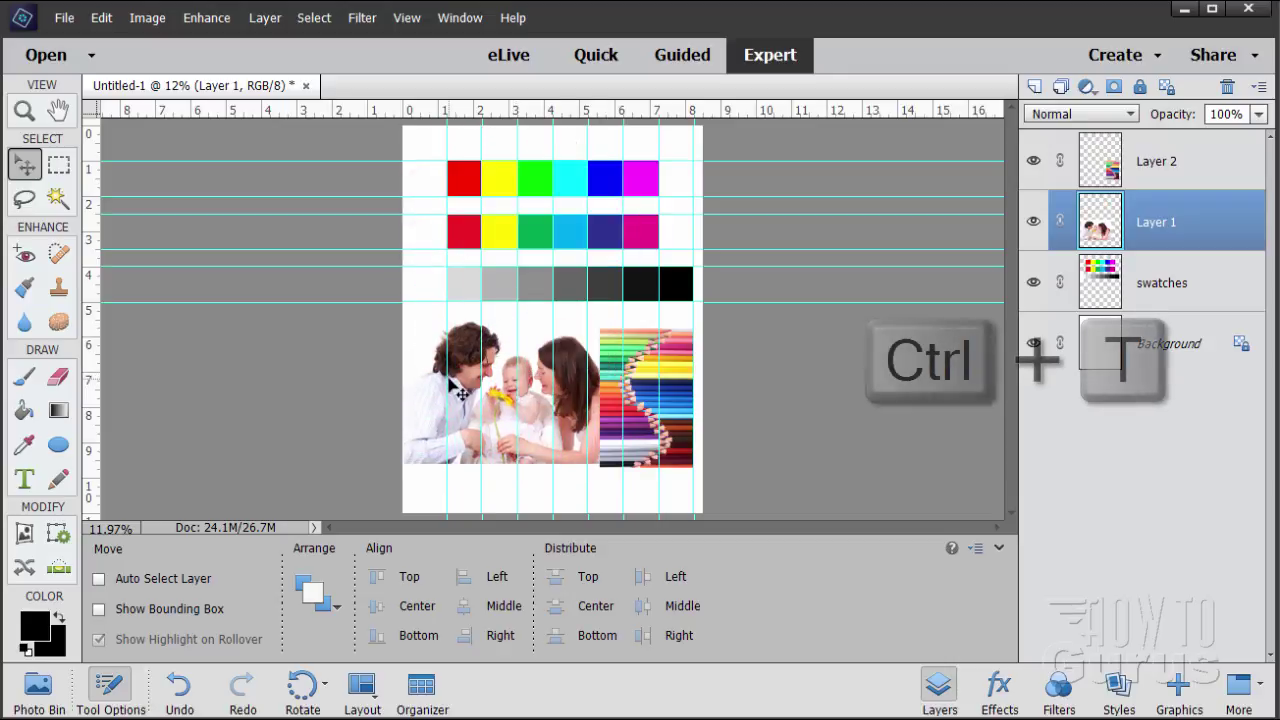
{"action": "key", "text": "ctrl+t"}
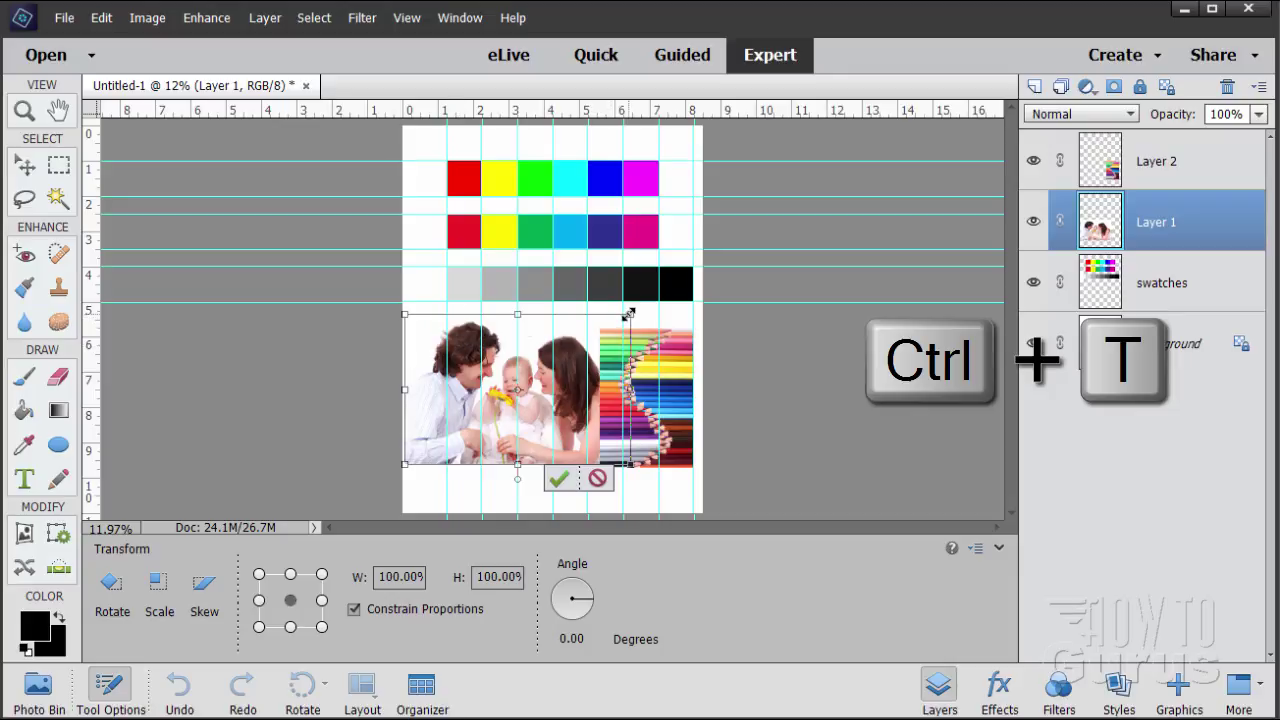
{"action": "left_click_drag", "start_coordinate": [628, 315], "coordinate": [575, 346]}
{"action": "left_click_drag", "start_coordinate": [503, 401], "coordinate": [511, 392]}
{"action": "left_click", "coordinate": [516, 494]}
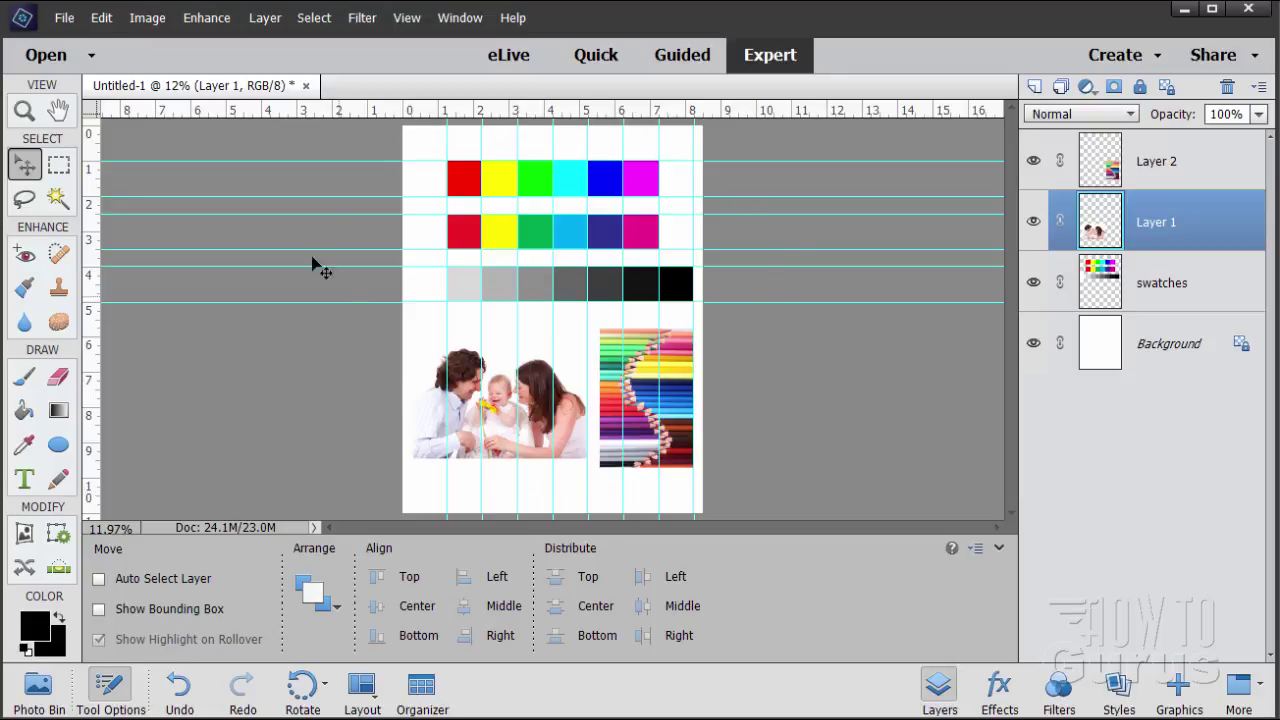
Clear all the cyan guides from the chart and zoom in slightly on the page.
{"action": "left_click", "coordinate": [406, 17]}
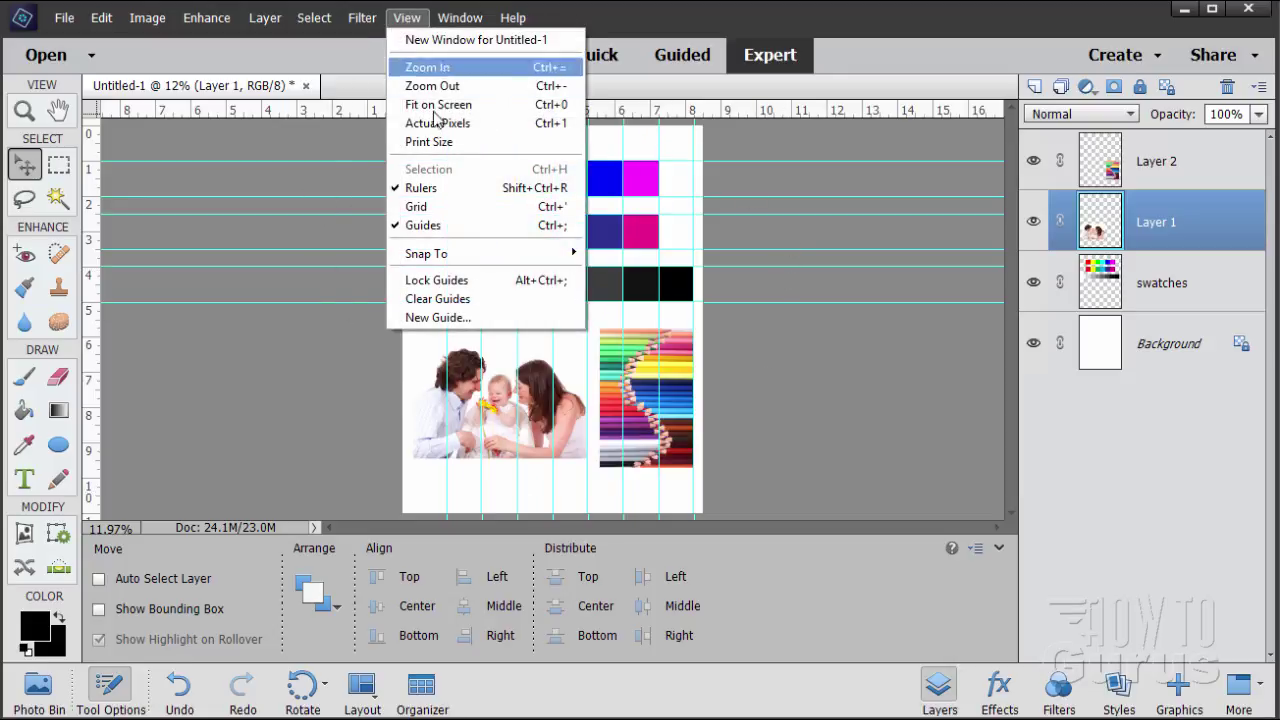
{"action": "left_click", "coordinate": [428, 226]}
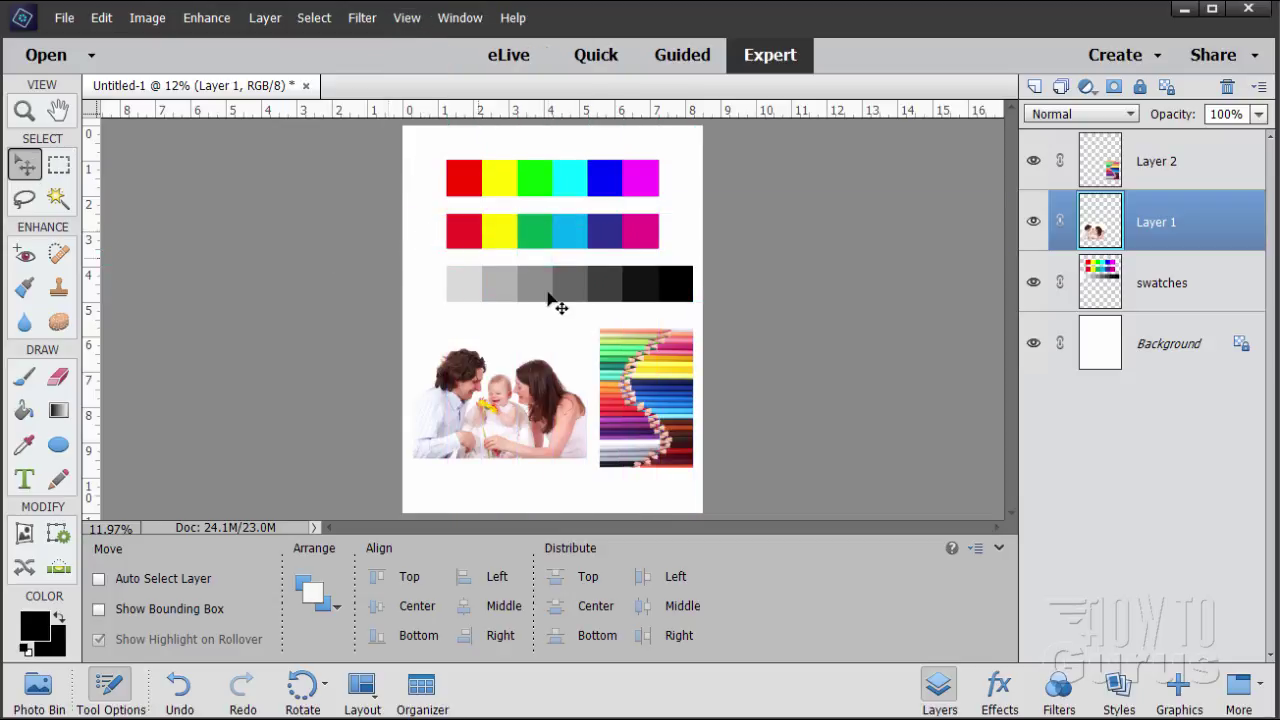
{"action": "left_click", "coordinate": [31, 112]}
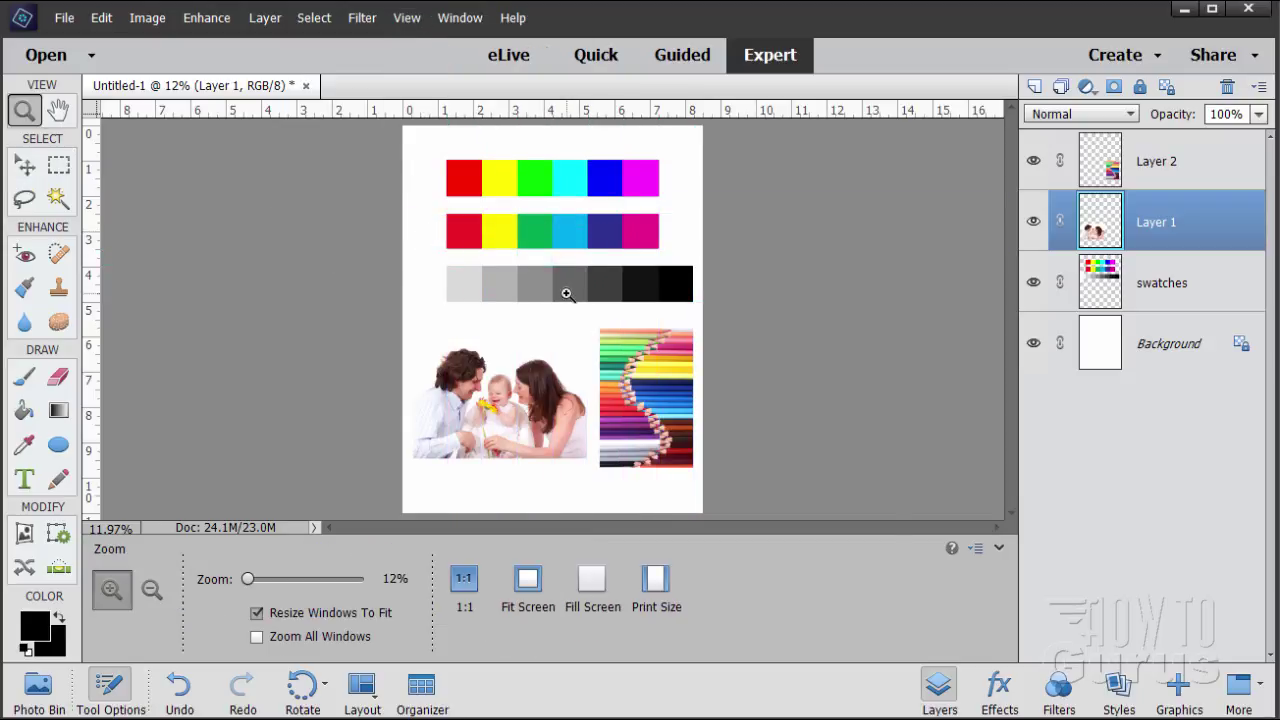
{"action": "left_click", "coordinate": [566, 293]}
Float the chart in its own window at 25% zoom, enlarged to show the whole page.
{"action": "left_click_drag", "start_coordinate": [243, 88], "coordinate": [434, 35]}
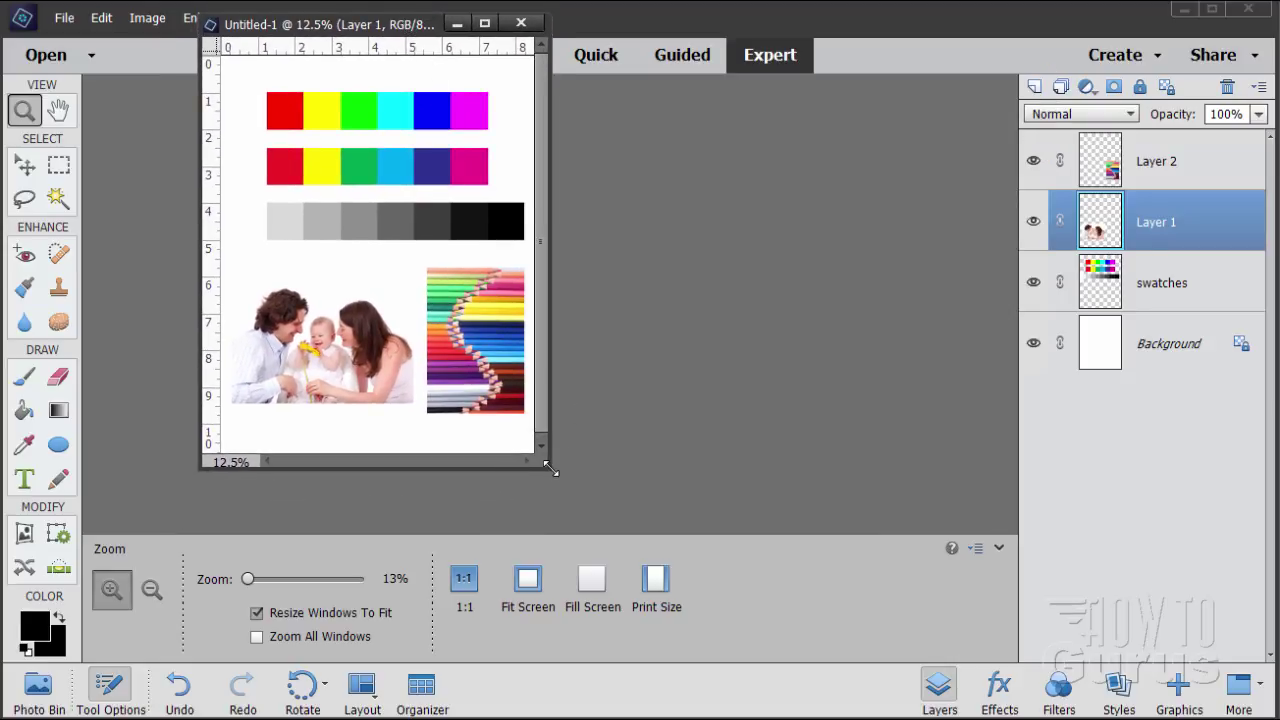
{"action": "left_click_drag", "start_coordinate": [548, 466], "coordinate": [905, 706]}
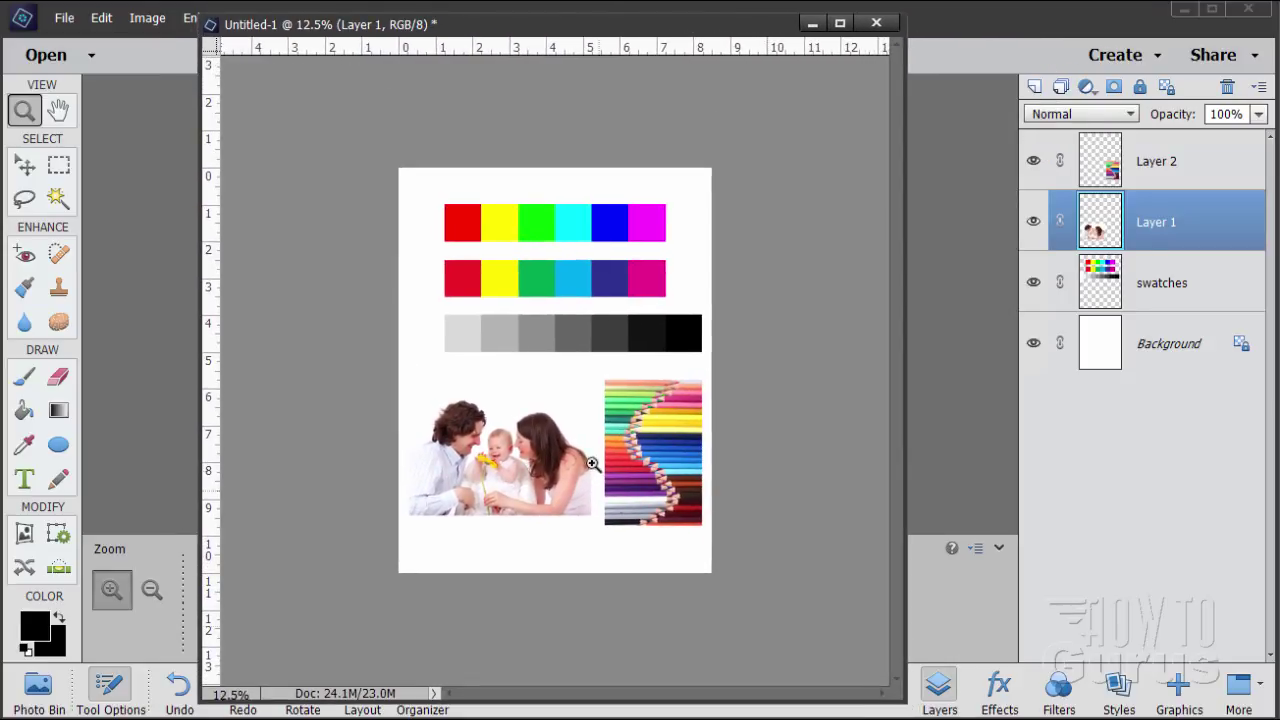
{"action": "left_click", "coordinate": [546, 393]}
{"action": "left_click", "coordinate": [547, 393]}
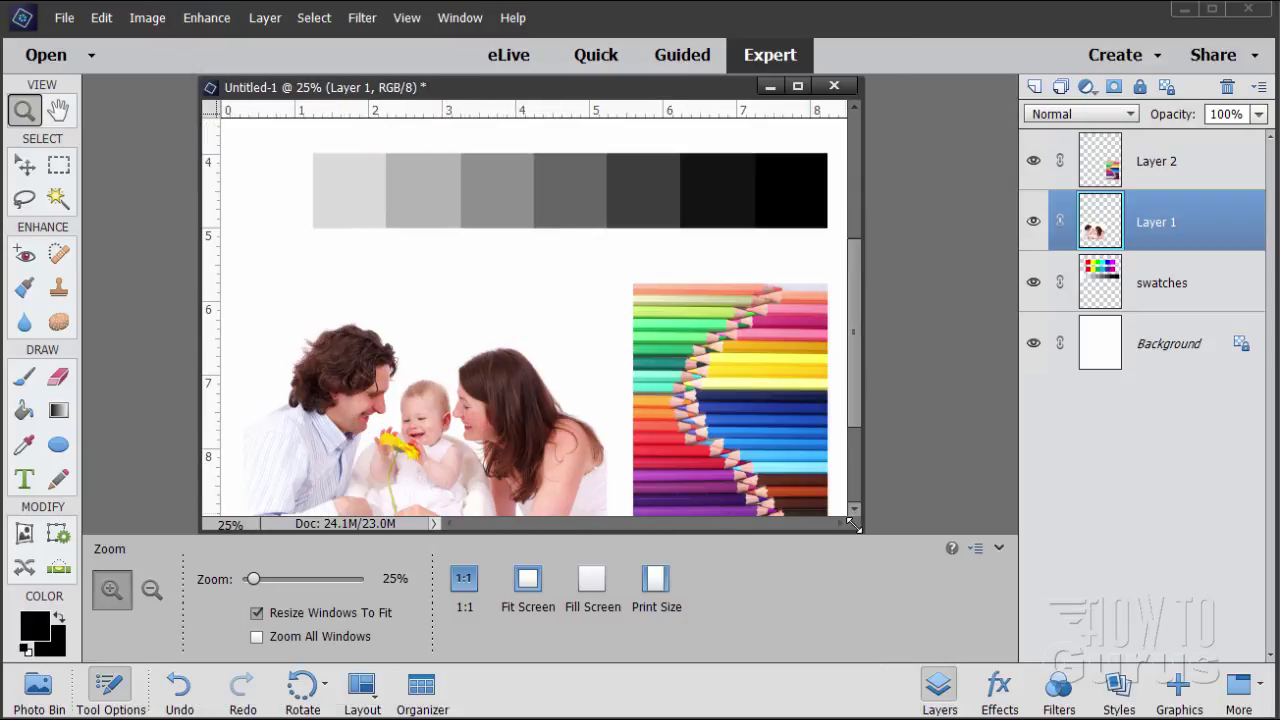
{"action": "left_click_drag", "start_coordinate": [851, 524], "coordinate": [933, 705]}
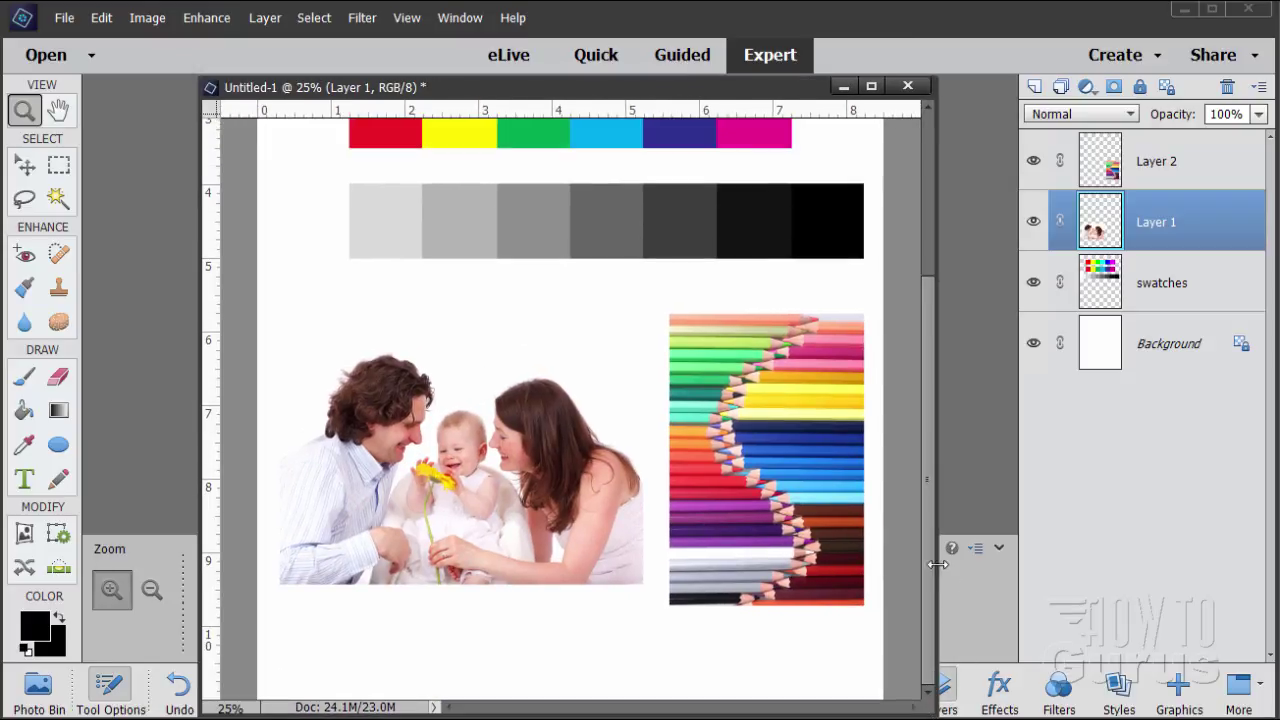
{"action": "left_click_drag", "start_coordinate": [928, 545], "coordinate": [900, 428]}
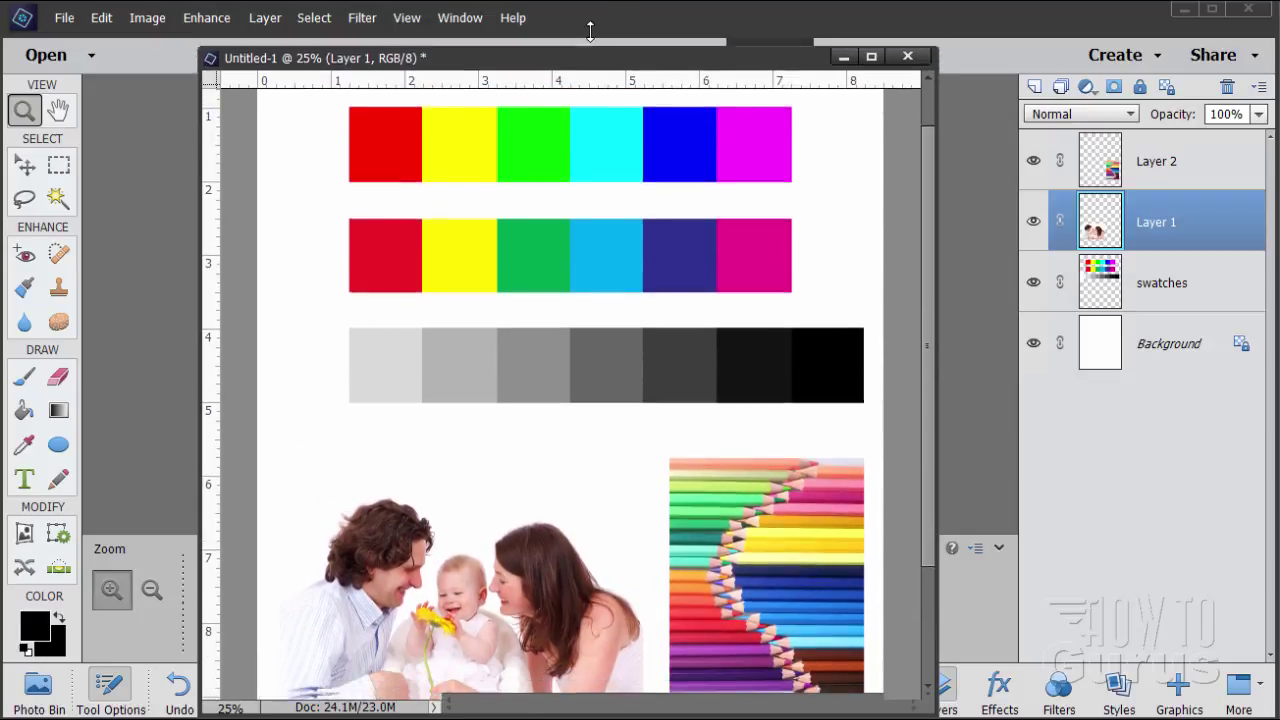
{"action": "left_click_drag", "start_coordinate": [590, 30], "coordinate": [590, 2]}
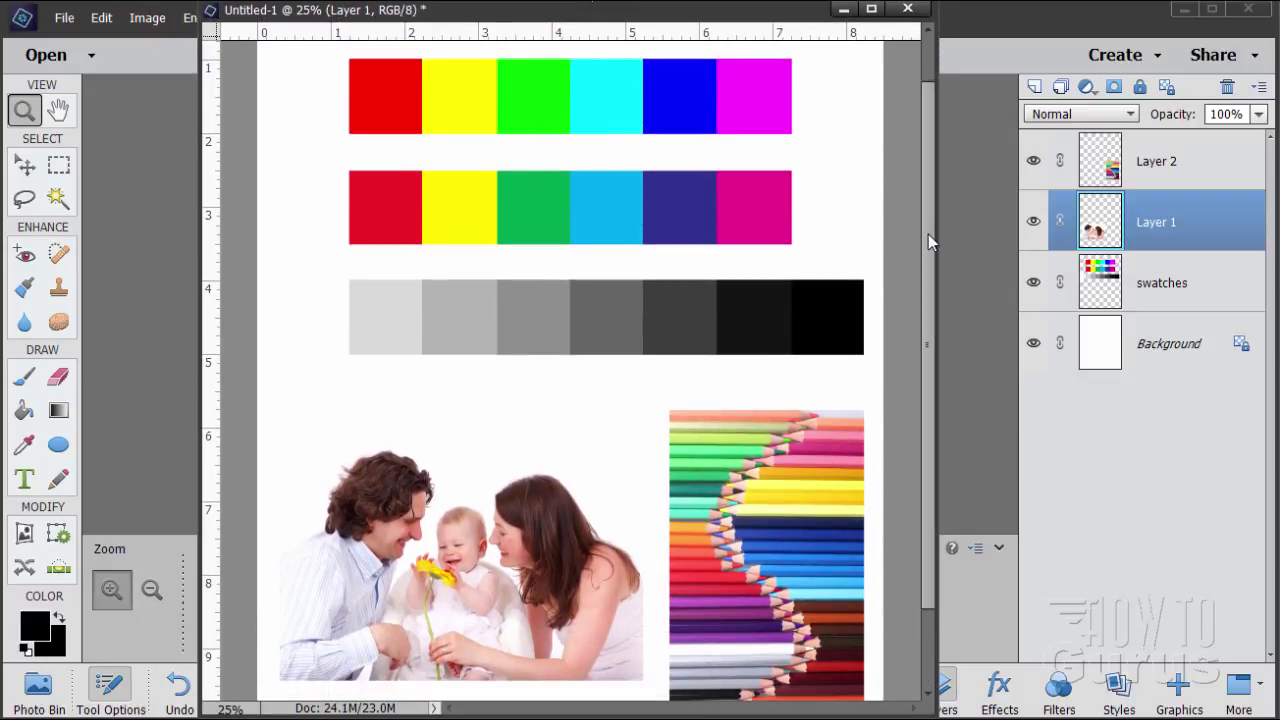
{"action": "left_click_drag", "start_coordinate": [928, 234], "coordinate": [928, 238]}
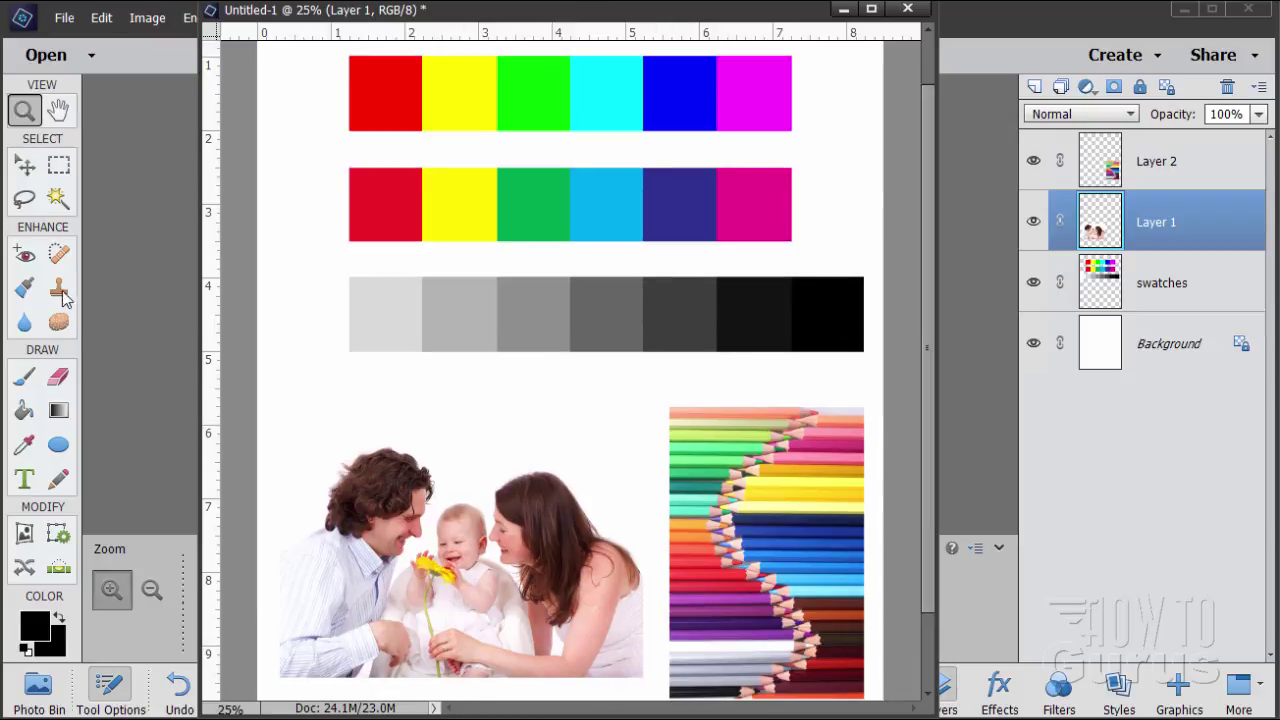
{"action": "left_click", "coordinate": [34, 165]}
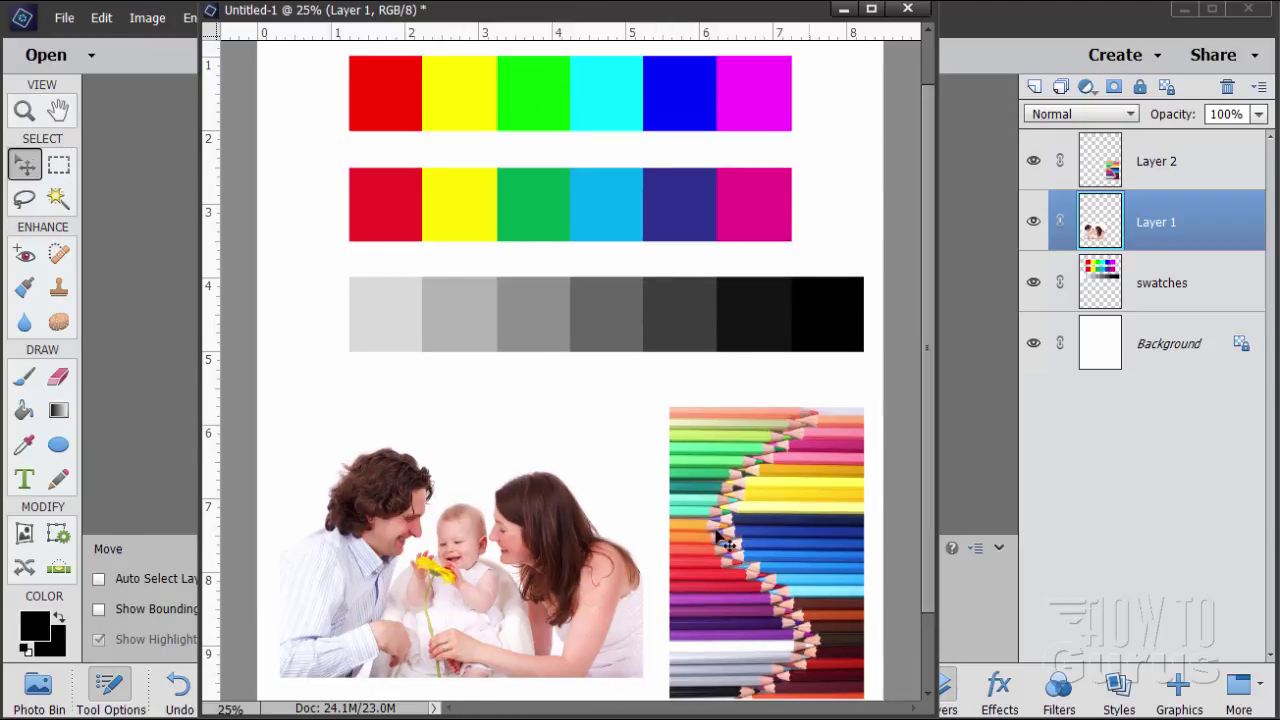